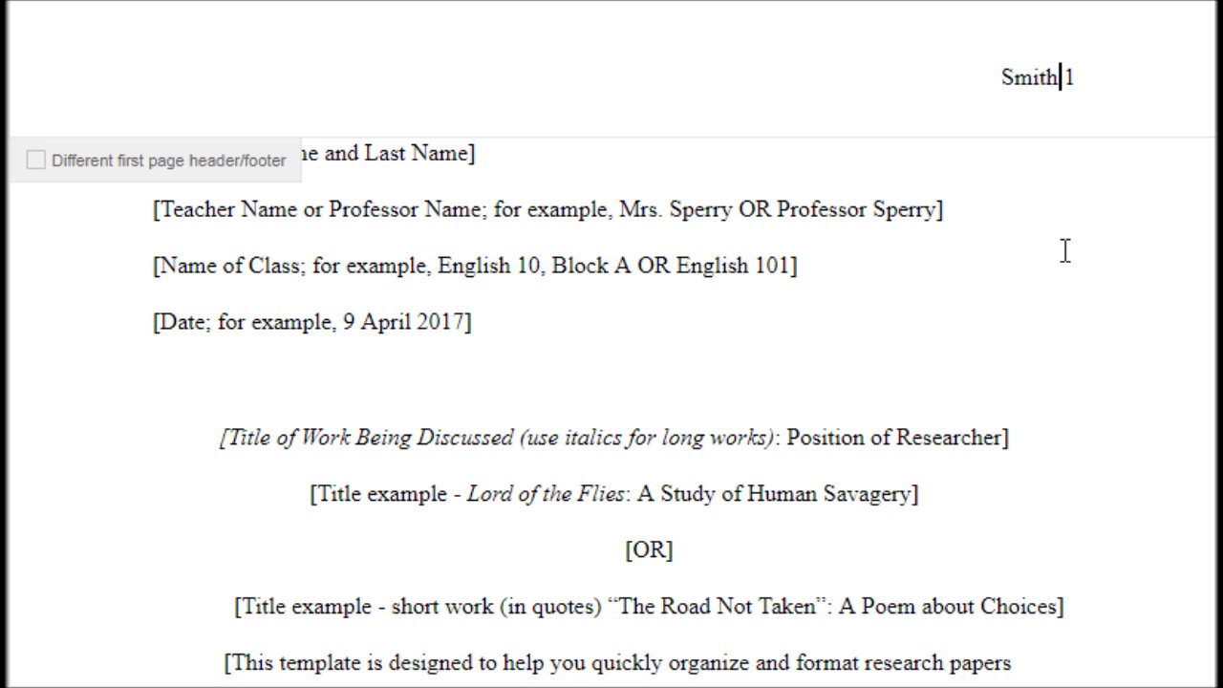
Leave the header and replace the first and last name placeholder with the student's full name
{"action": "left_click", "coordinate": [1065, 250]}
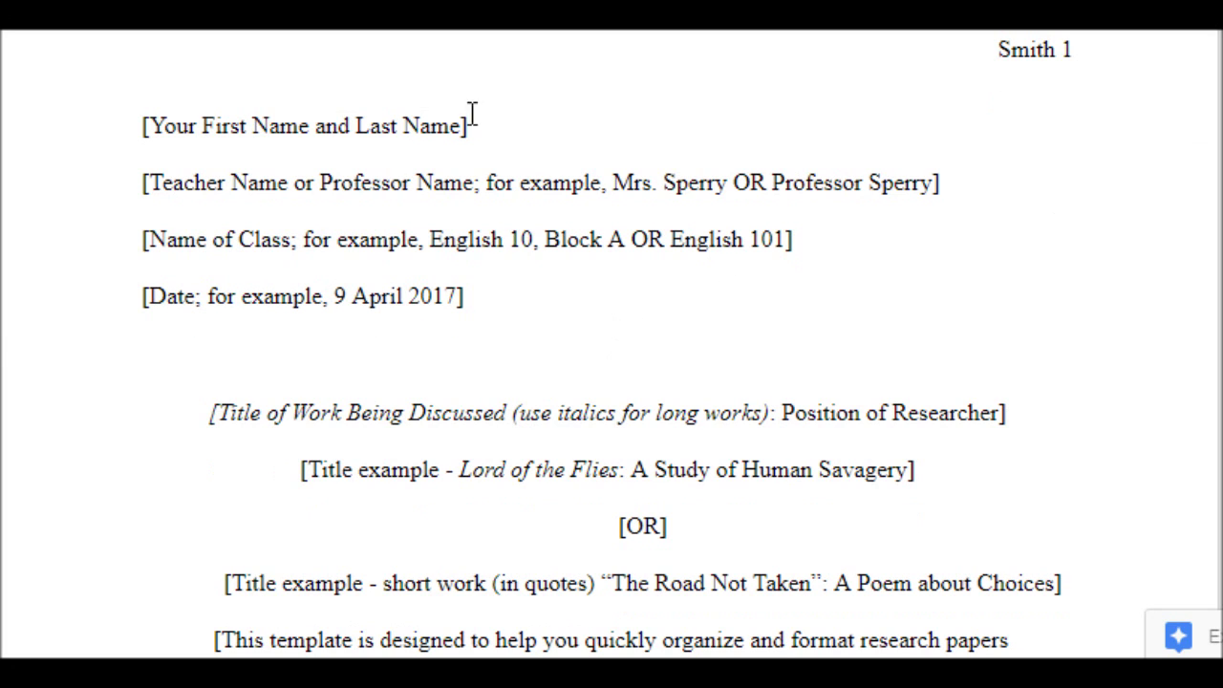
{"action": "left_click_drag", "start_coordinate": [477, 126], "coordinate": [131, 128]}
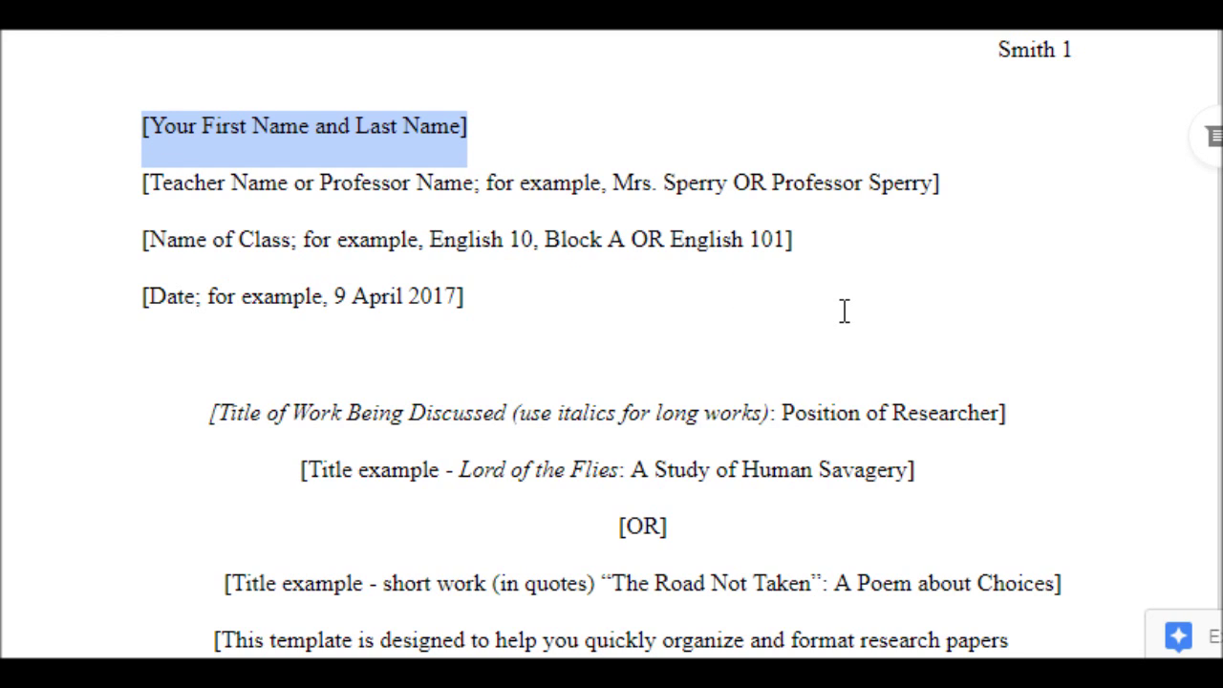
{"action": "type", "text": "Sam "}
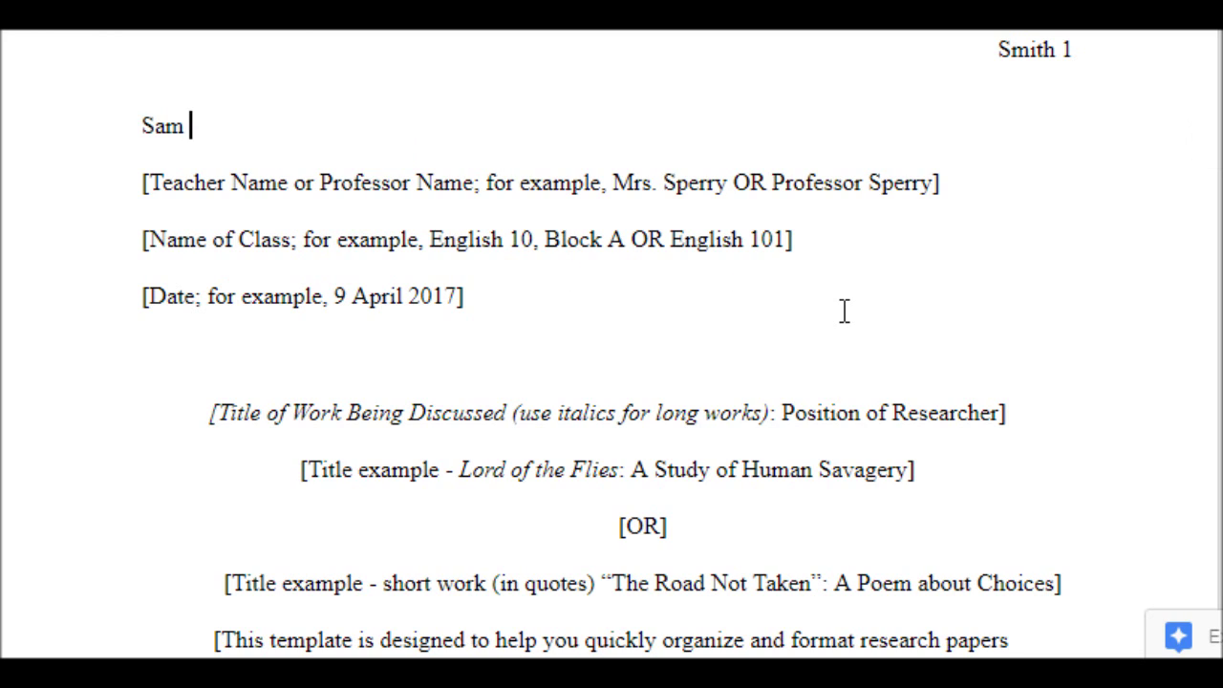
{"action": "type", "text": "Smith"}
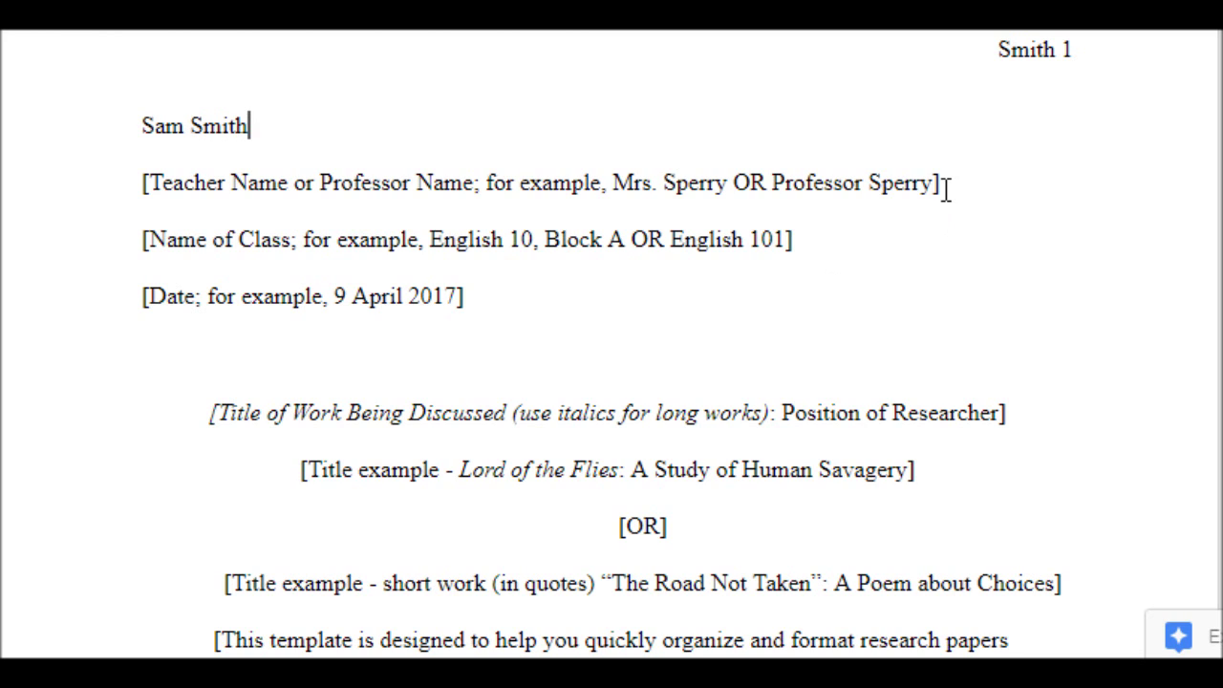
Replace the teacher or professor placeholder line with the teacher's title and last name
{"action": "left_click_drag", "start_coordinate": [942, 182], "coordinate": [750, 184]}
{"action": "left_click_drag", "start_coordinate": [501, 182], "coordinate": [131, 189]}
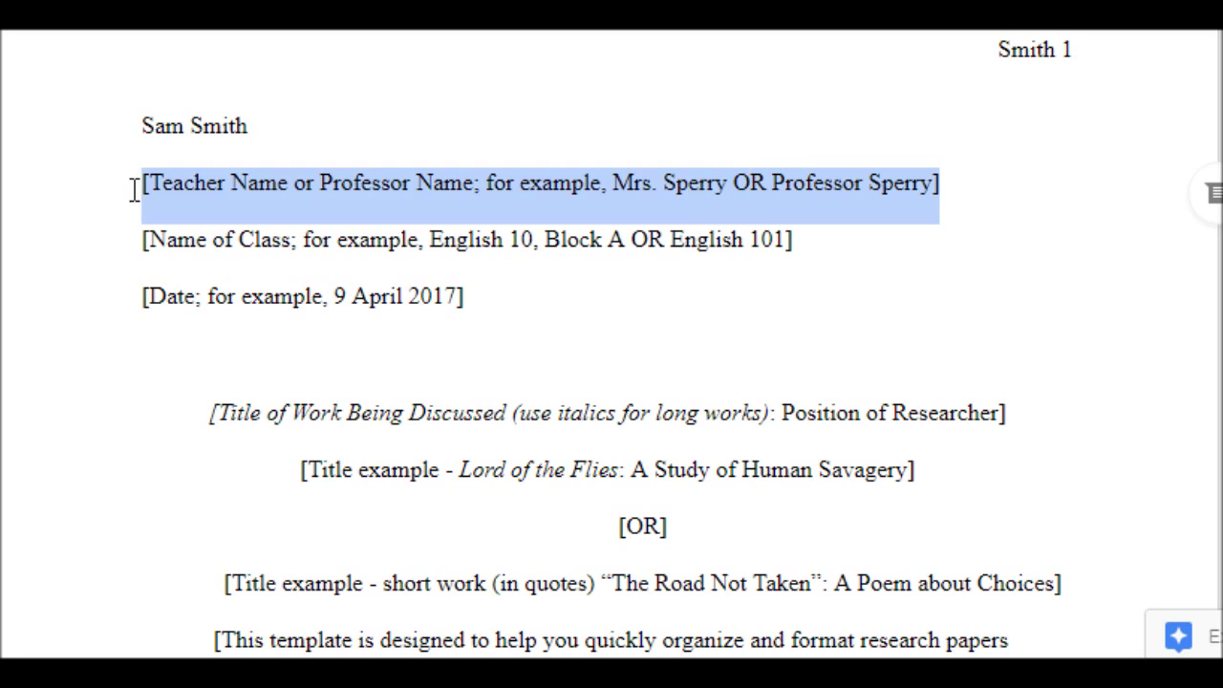
{"action": "type", "text": "M"}
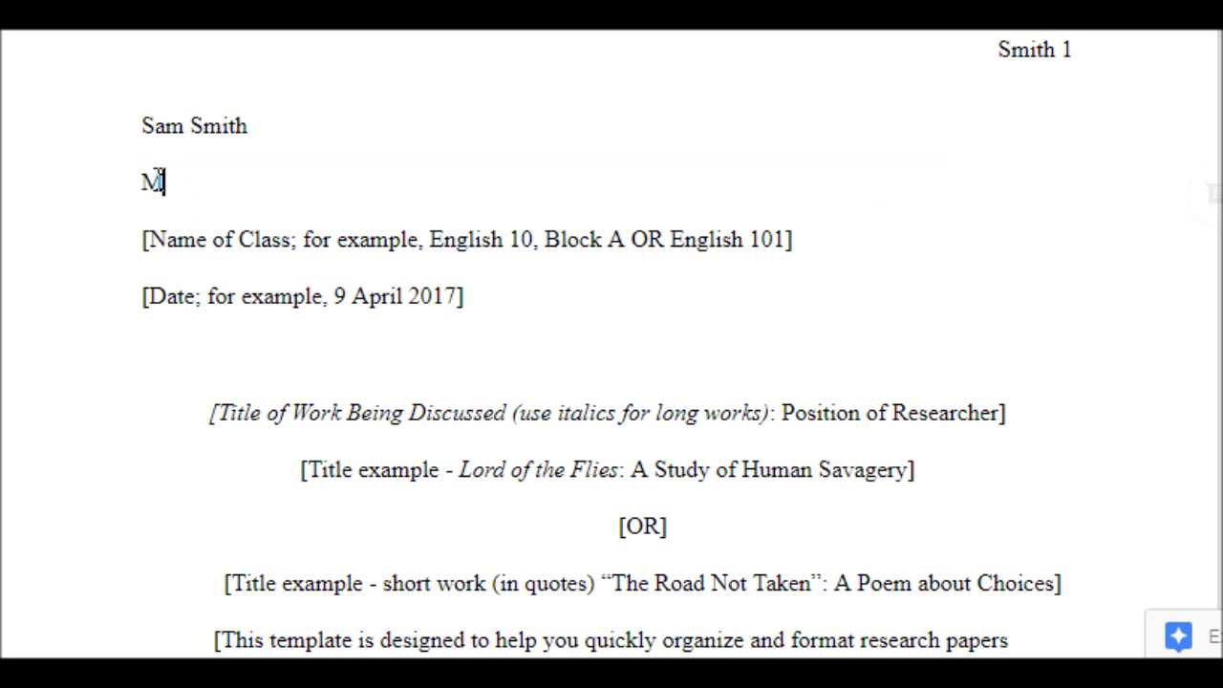
{"action": "type", "text": "rs. Sperry"}
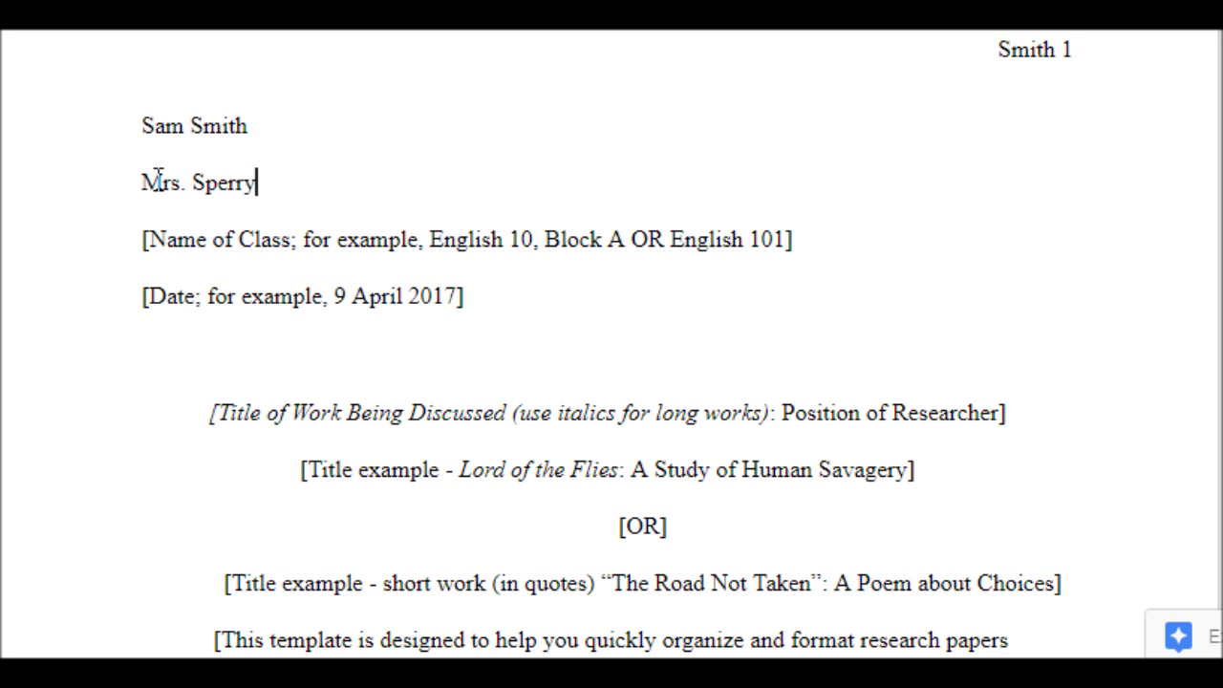
Replace the class name placeholder line with "English 11, Block A"
{"action": "left_click_drag", "start_coordinate": [803, 240], "coordinate": [137, 246]}
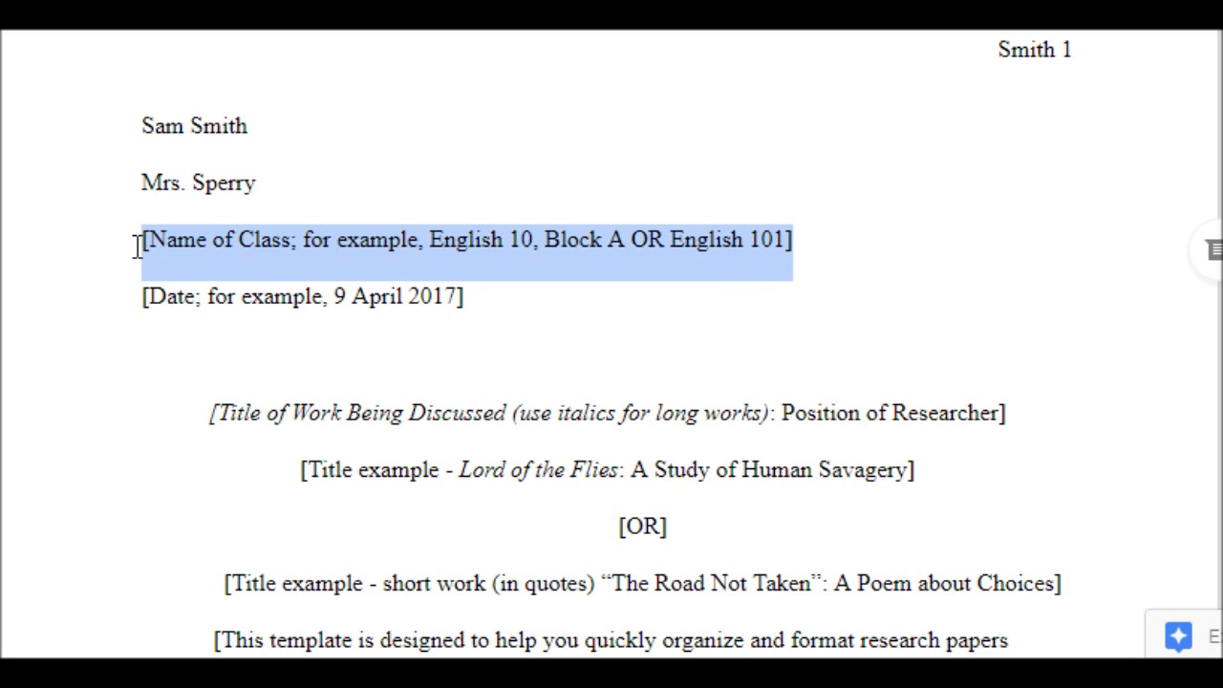
{"action": "type", "text": "English "}
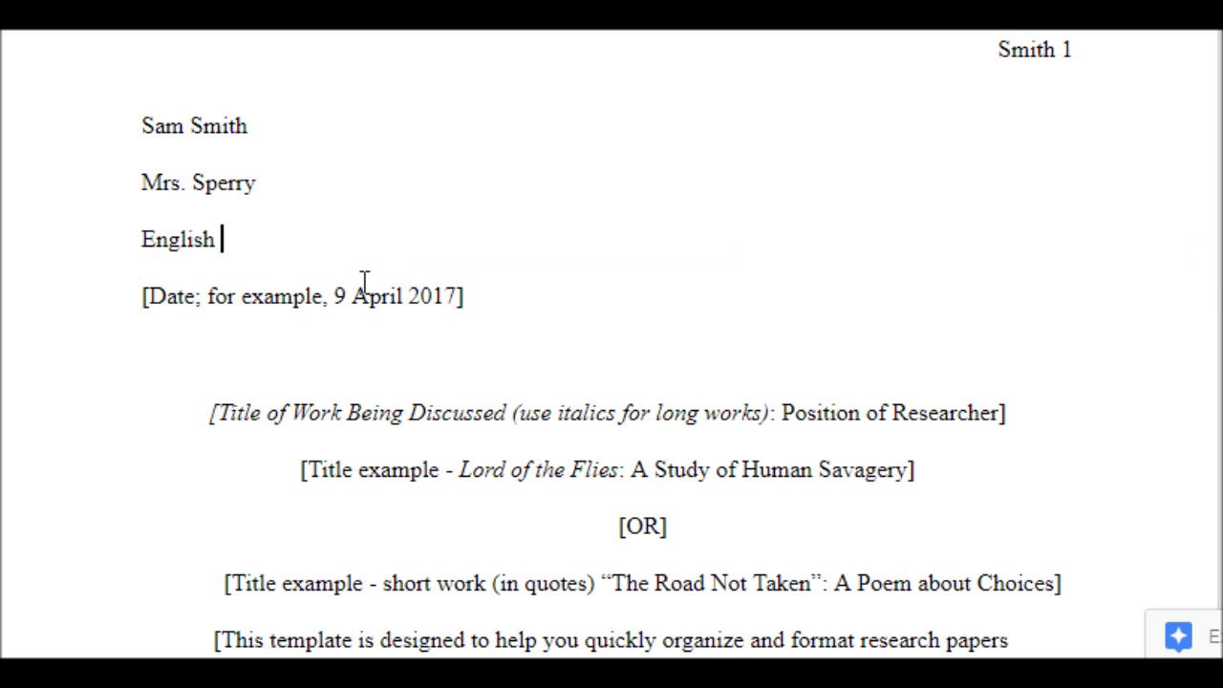
{"action": "type", "text": "11, "}
{"action": "type", "text": "B1"}
{"action": "type", "text": "ock A"}
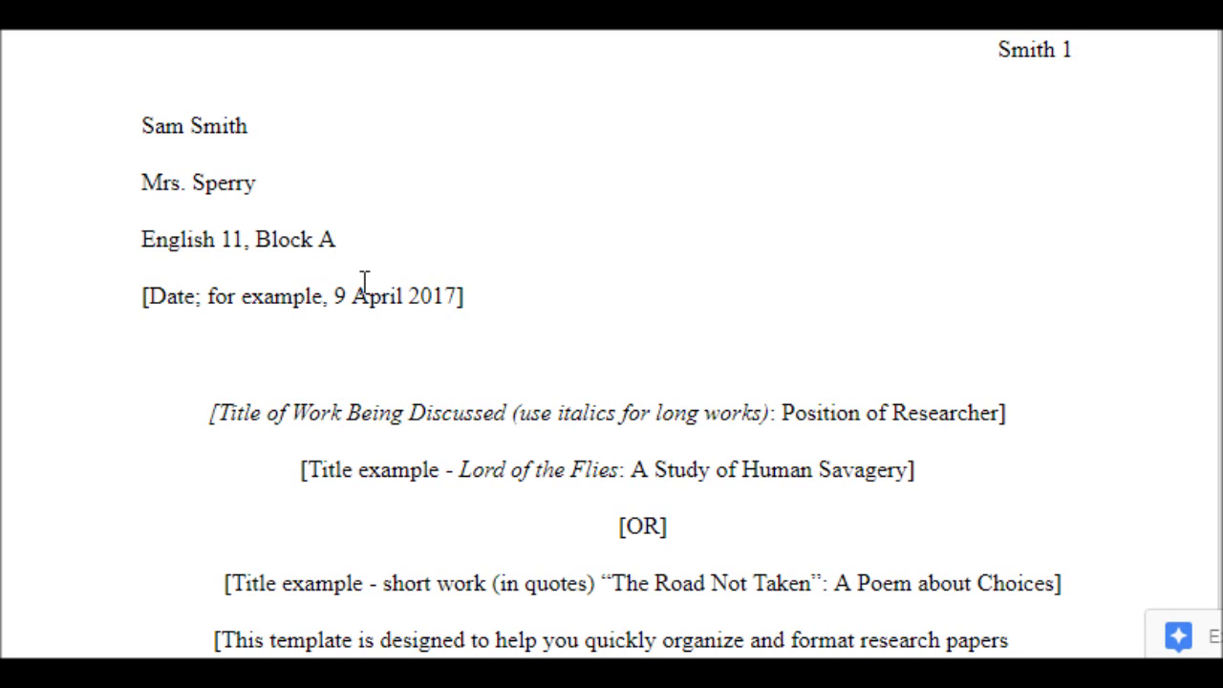
Replace the date placeholder line with "8 June 2017"
{"action": "left_click_drag", "start_coordinate": [478, 297], "coordinate": [136, 302]}
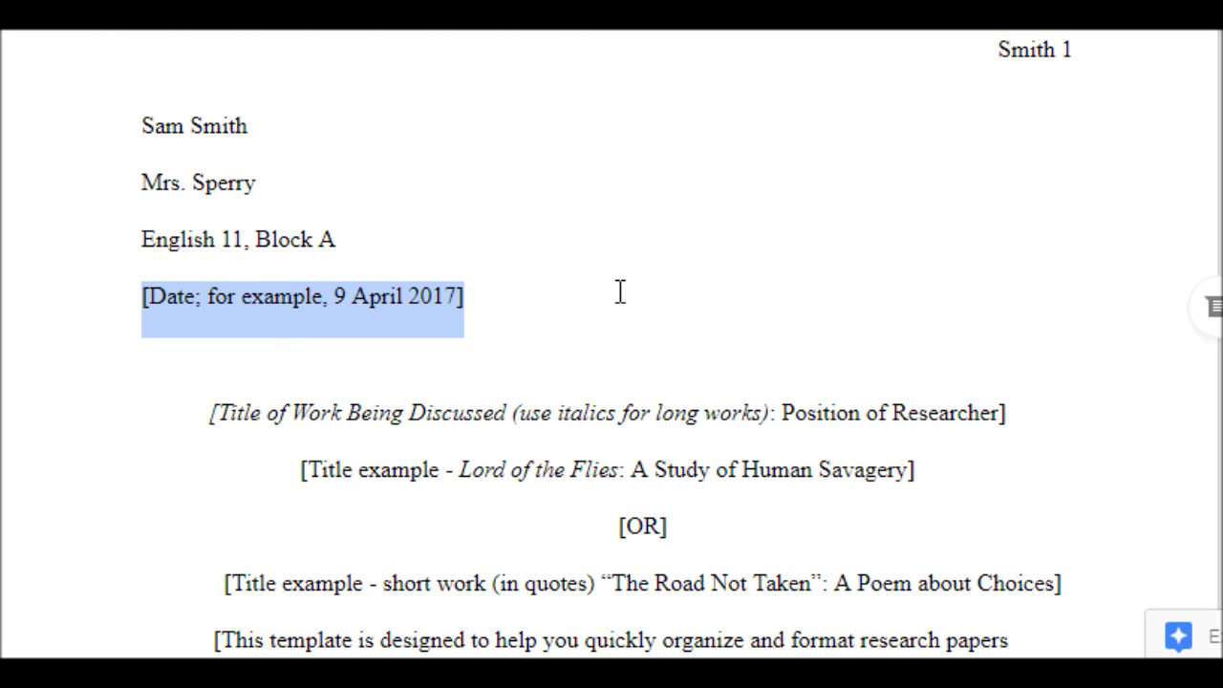
{"action": "type", "text": "8 "}
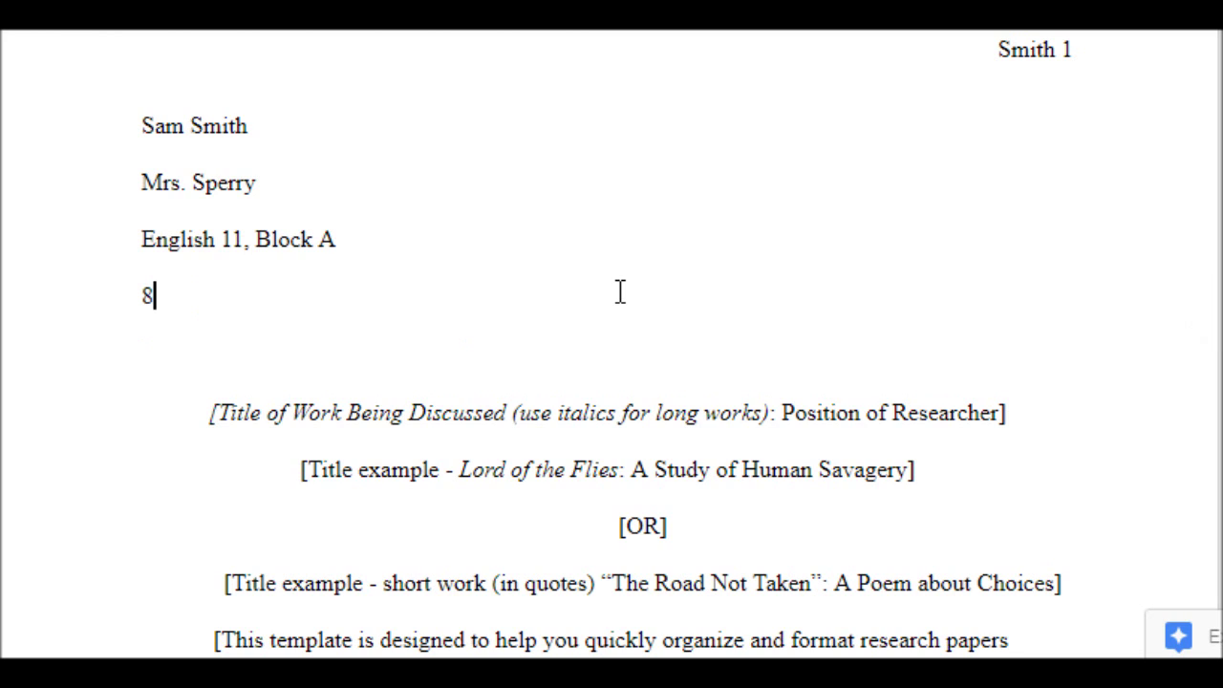
{"action": "type", "text": "June 2017"}
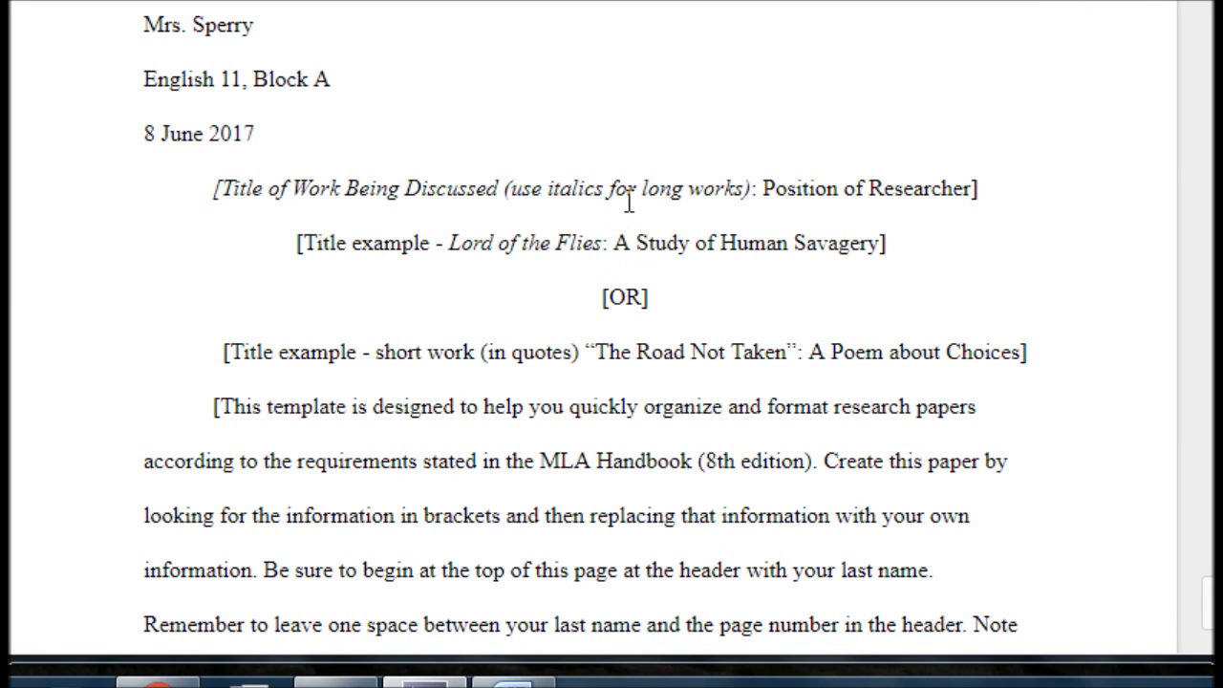
Check the rules for long and short work titles, and replace "Lord of the Flies" in the title example with "The Crucible"
{"action": "left_click_drag", "start_coordinate": [511, 195], "coordinate": [745, 201]}
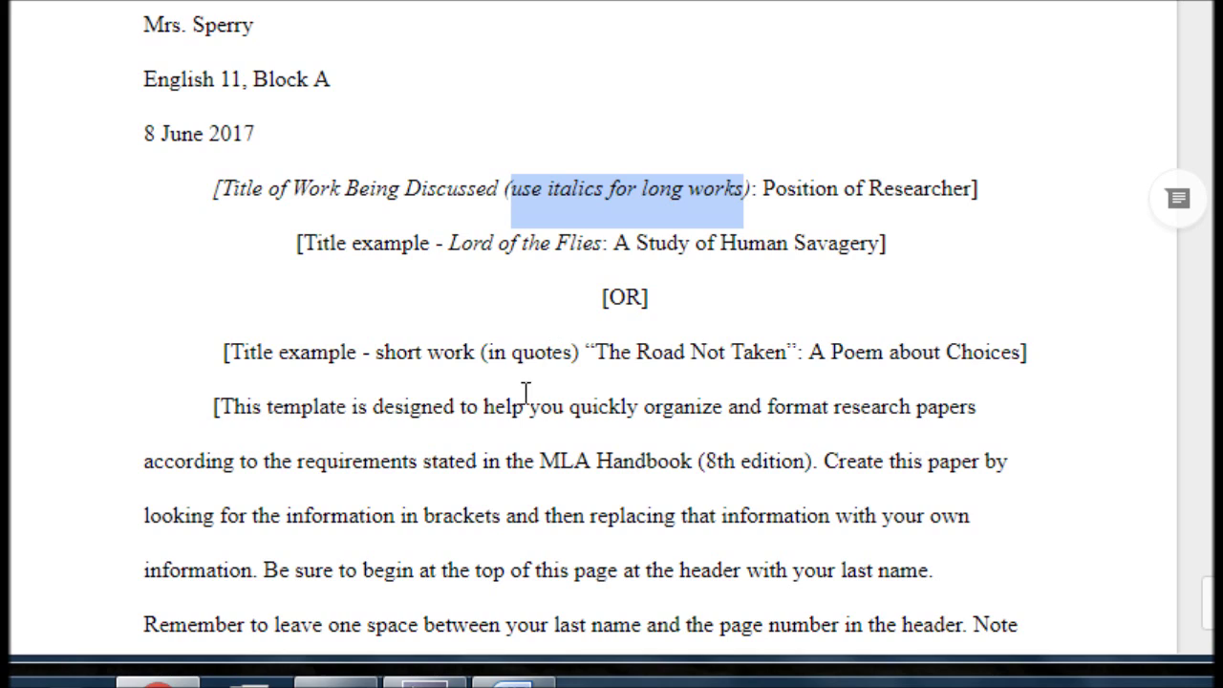
{"action": "left_click_drag", "start_coordinate": [376, 354], "coordinate": [583, 361]}
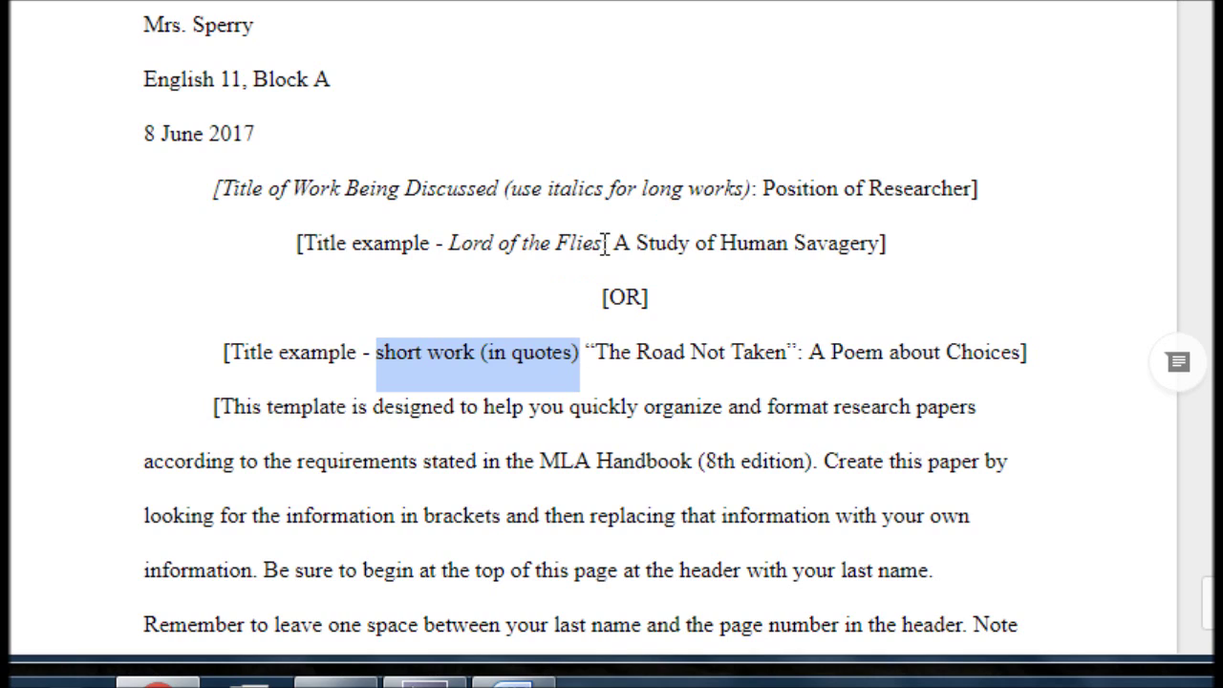
{"action": "left_click_drag", "start_coordinate": [604, 244], "coordinate": [451, 243]}
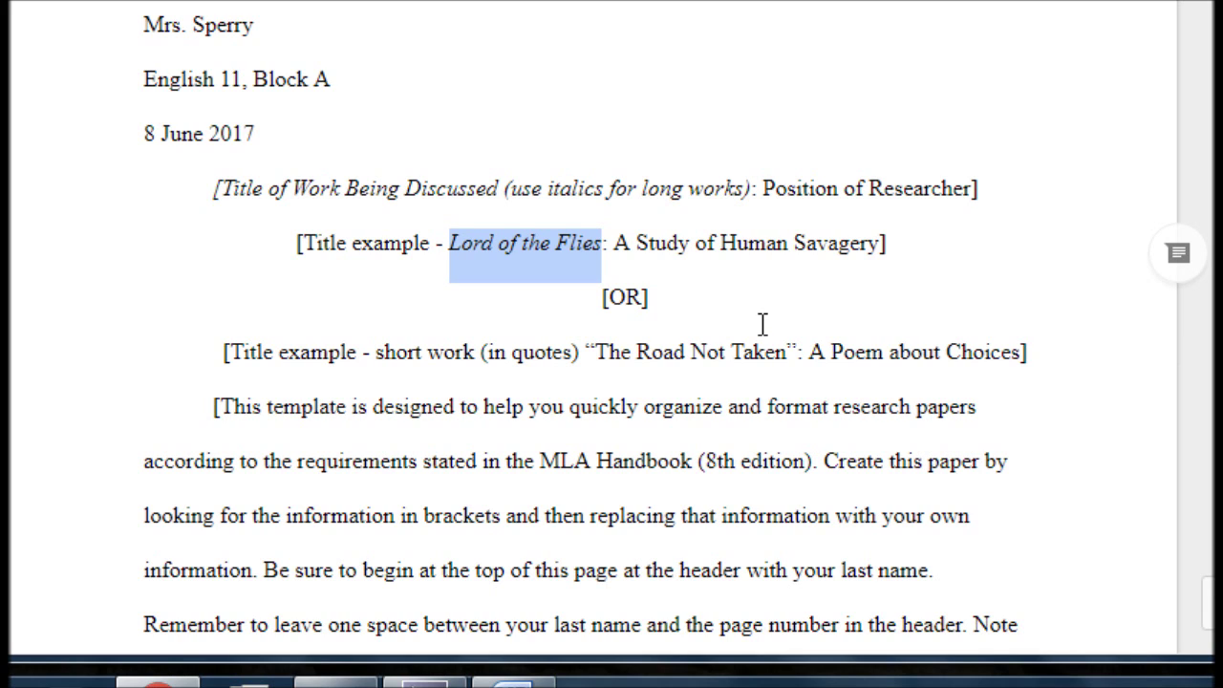
{"action": "type", "text": "The Crucible"}
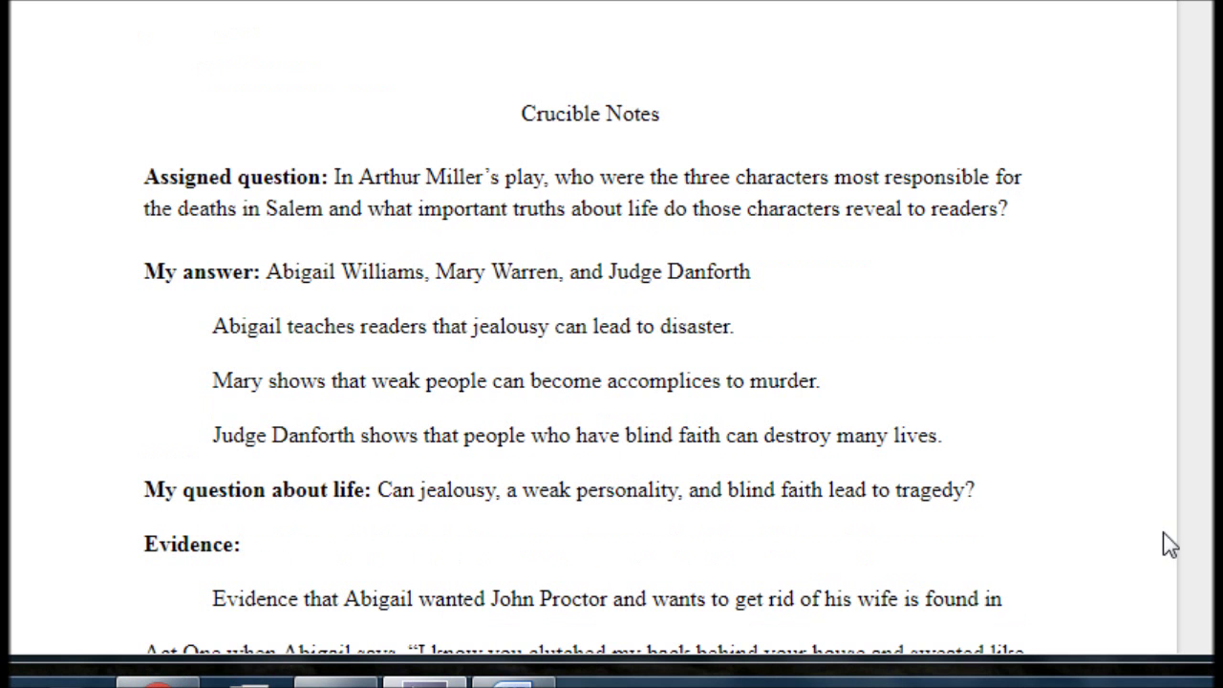
Review the assigned question, the three chosen characters and the lesson each one teaches in the Crucible Notes document
{"action": "left_click", "coordinate": [336, 177]}
{"action": "left_click", "coordinate": [1054, 224], "text": "shift"}
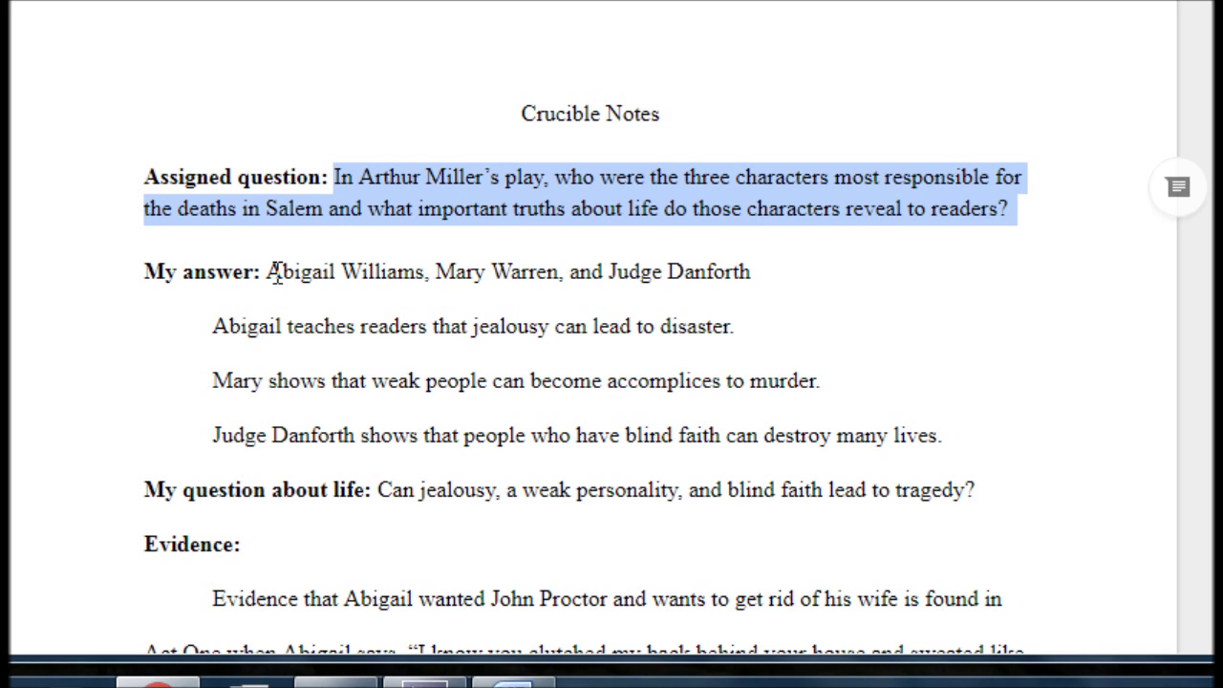
{"action": "left_click_drag", "start_coordinate": [266, 272], "coordinate": [771, 279]}
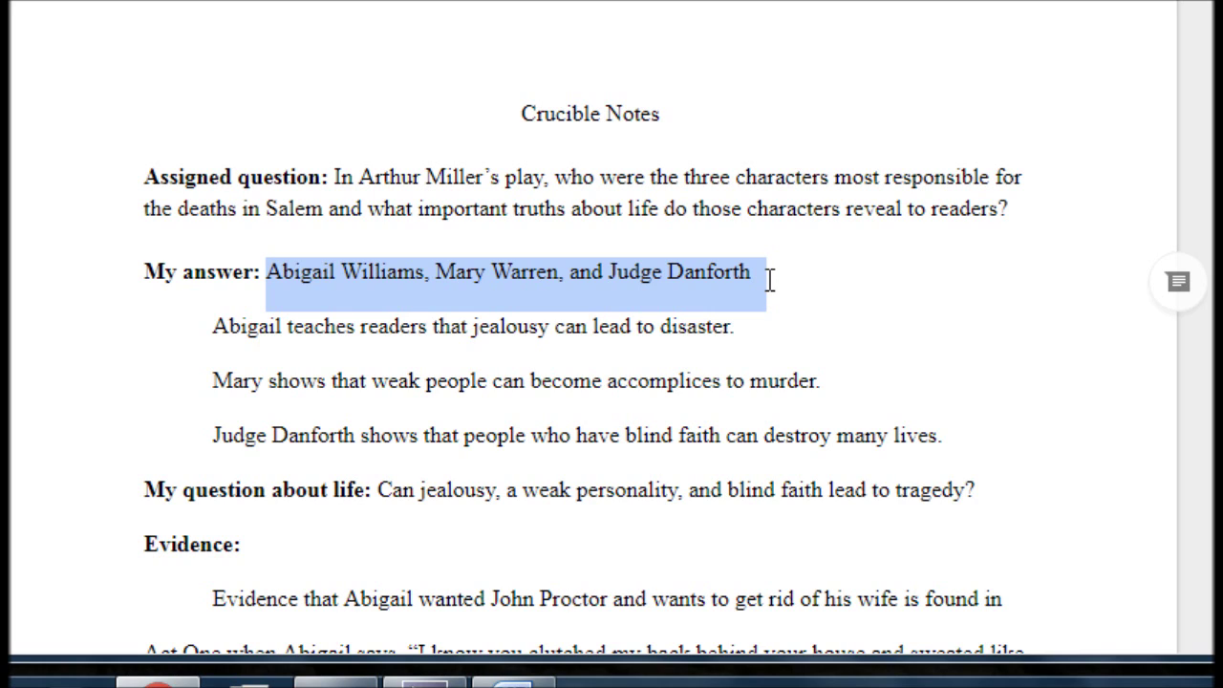
{"action": "left_click_drag", "start_coordinate": [419, 209], "coordinate": [906, 216]}
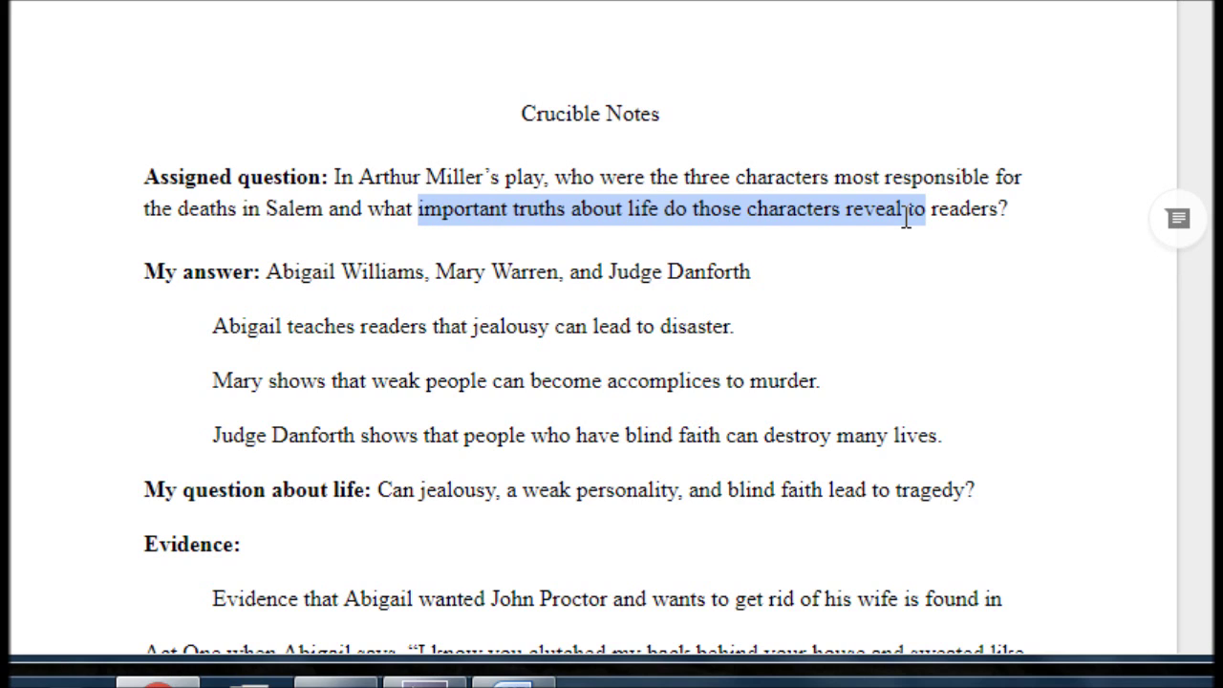
{"action": "triple_click", "coordinate": [831, 333]}
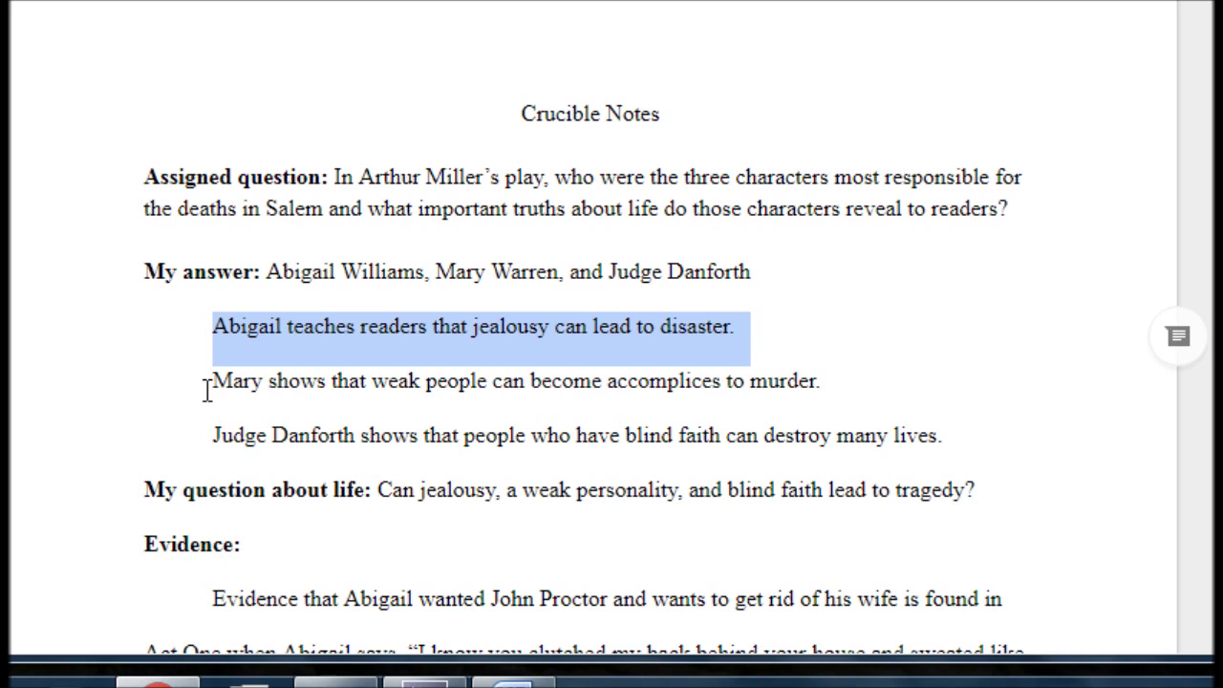
{"action": "left_click", "coordinate": [535, 385]}
{"action": "left_click", "coordinate": [821, 400]}
{"action": "left_click_drag", "start_coordinate": [821, 401], "coordinate": [821, 401]}
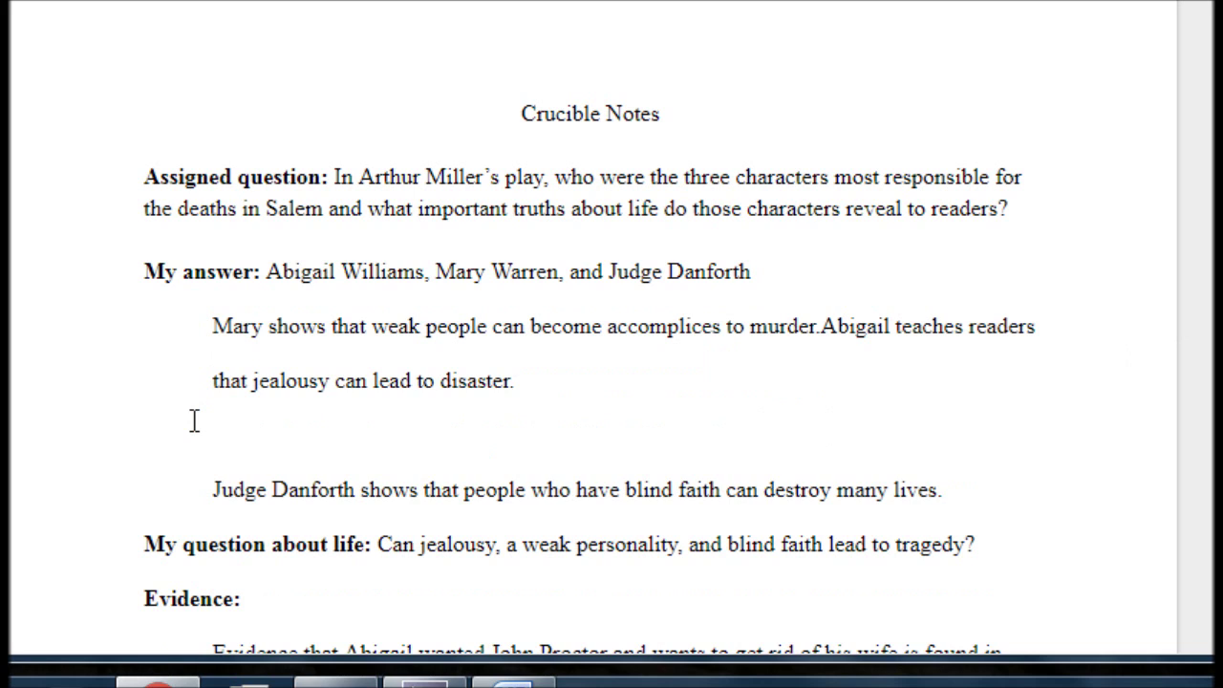
{"action": "key", "text": "ctrl+z"}
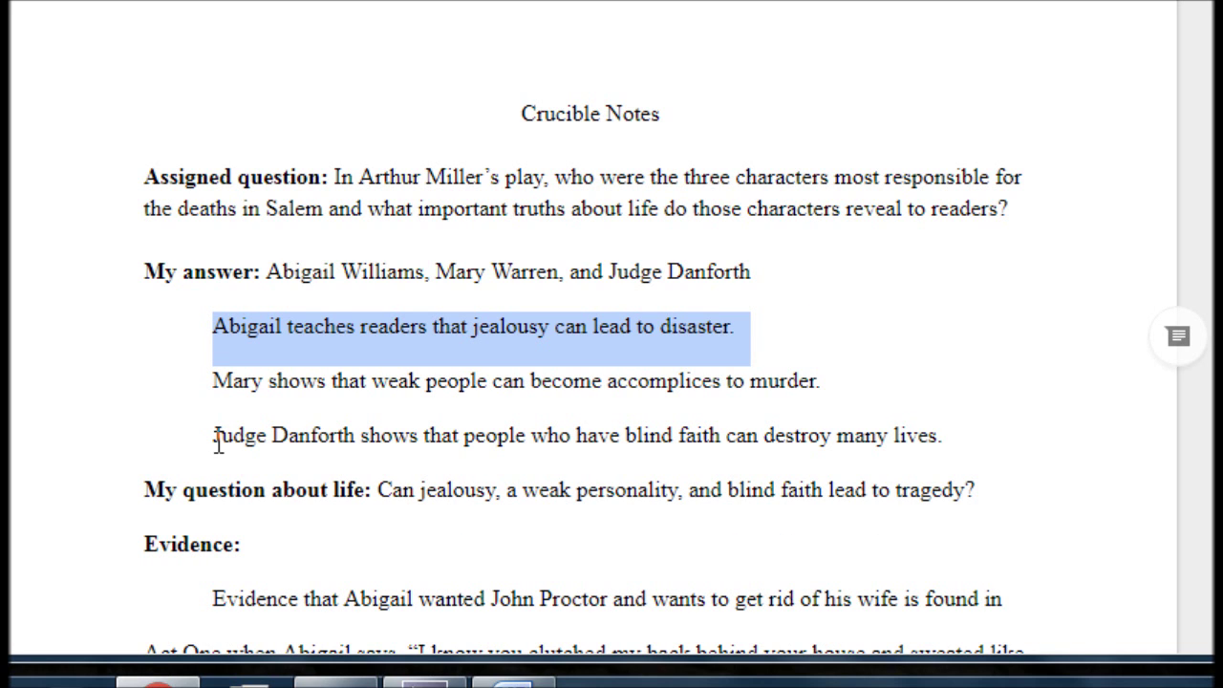
{"action": "left_click_drag", "start_coordinate": [218, 442], "coordinate": [957, 445]}
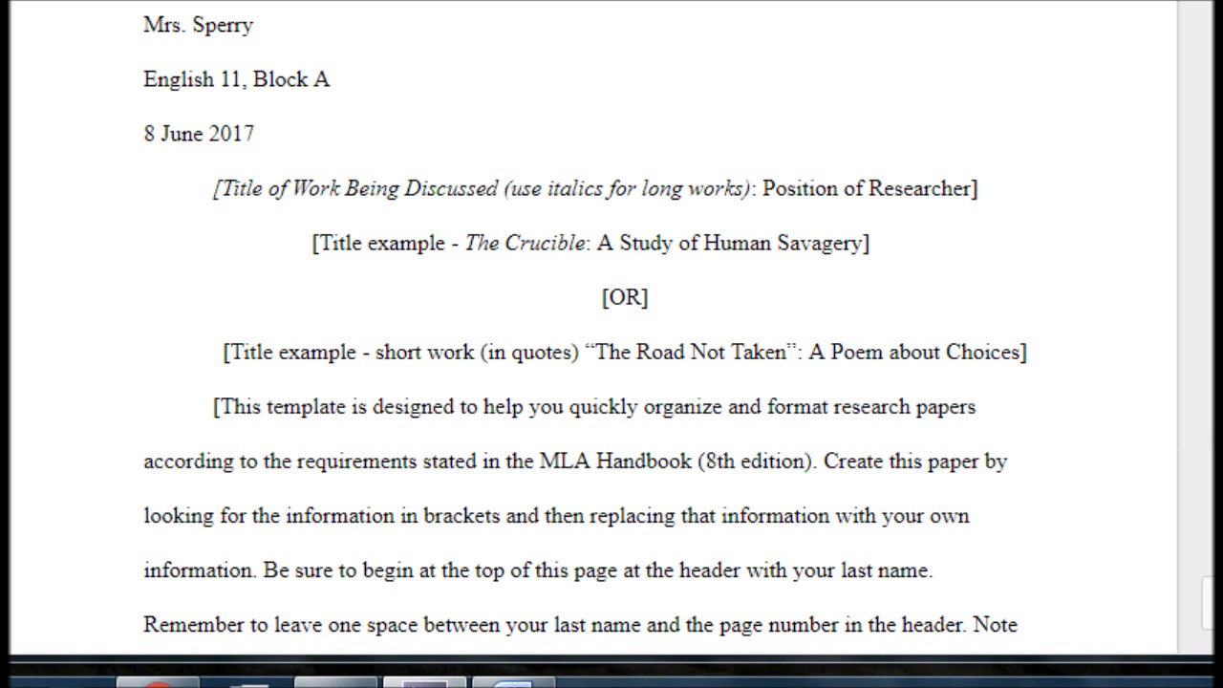
Replace the subtitle after "The Crucible" with "A Study of the Characters Most Responsible for the Deaths in Salem" and delete the leftover duplicate wording before it
{"action": "left_click", "coordinate": [878, 244]}
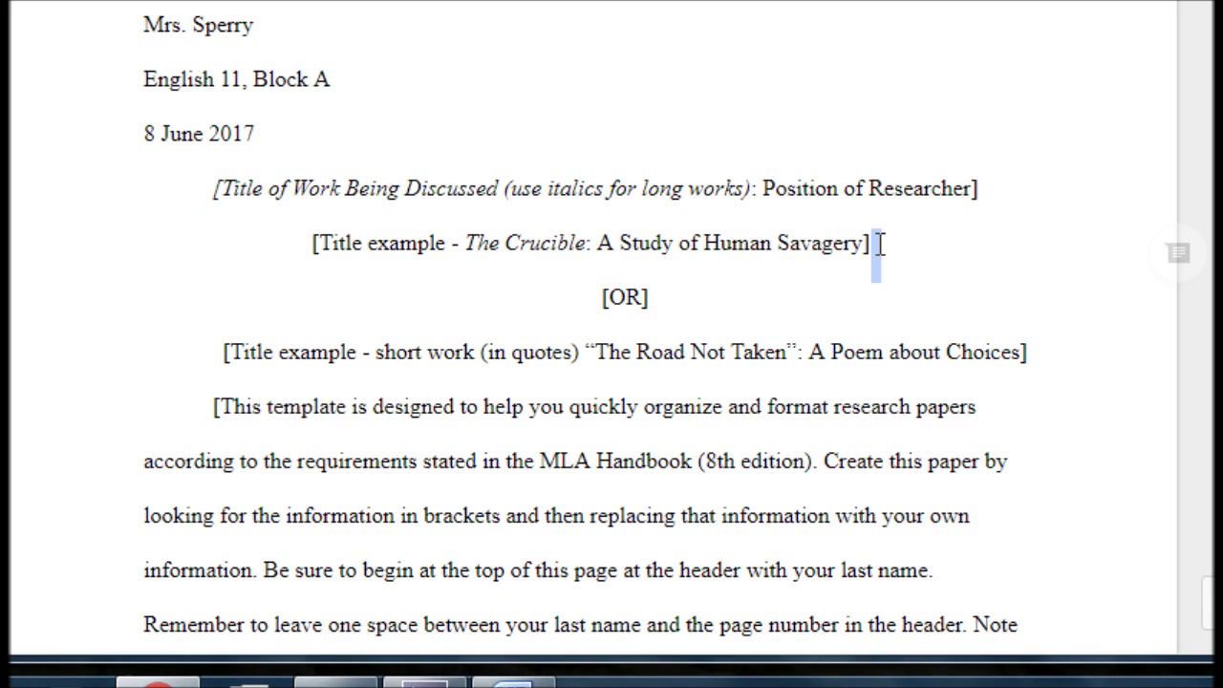
{"action": "left_click_drag", "start_coordinate": [880, 244], "coordinate": [676, 239]}
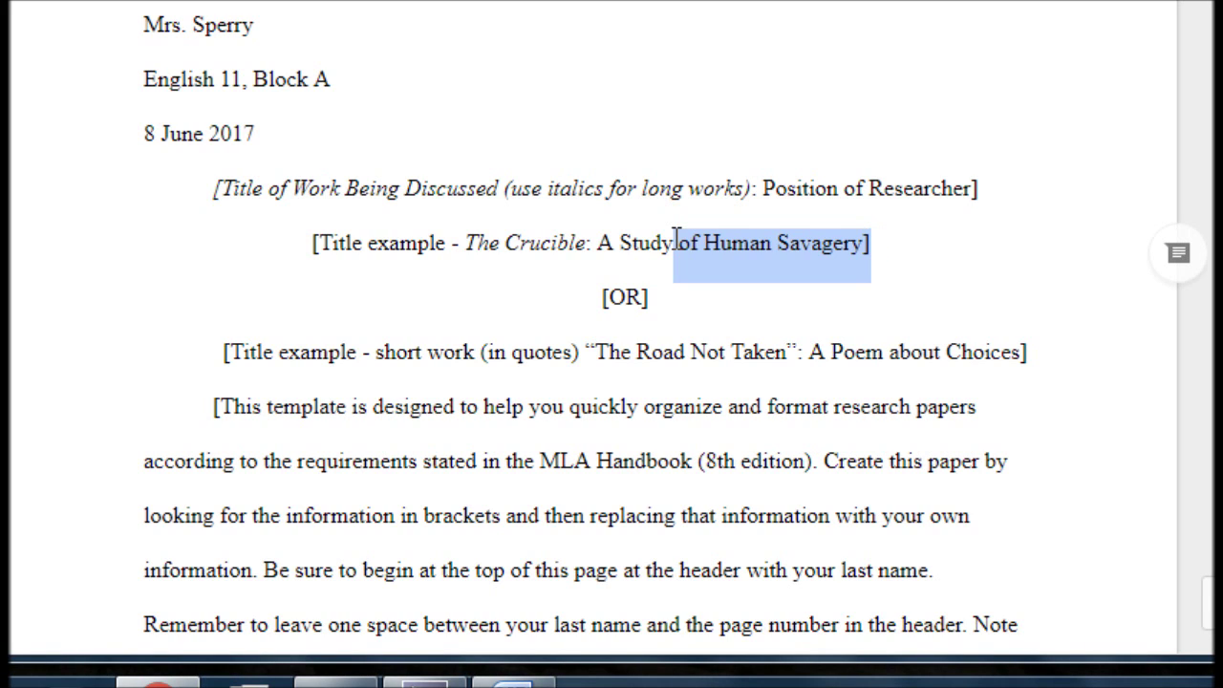
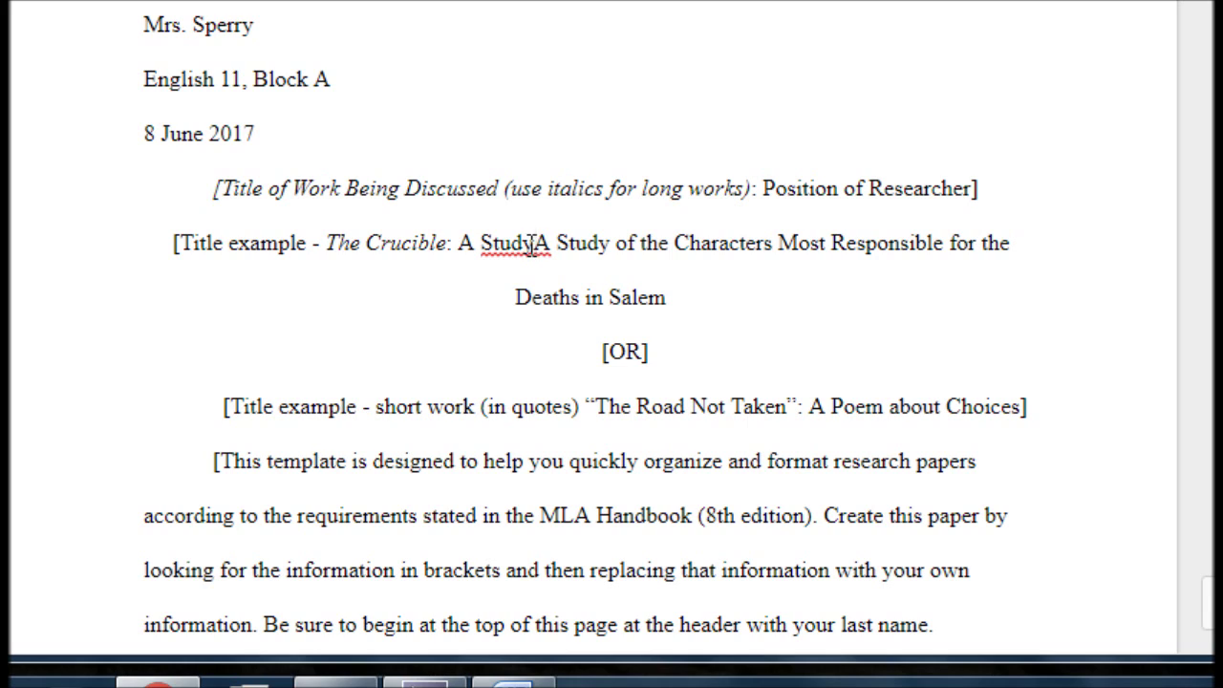
{"action": "left_click_drag", "start_coordinate": [525, 244], "coordinate": [465, 244]}
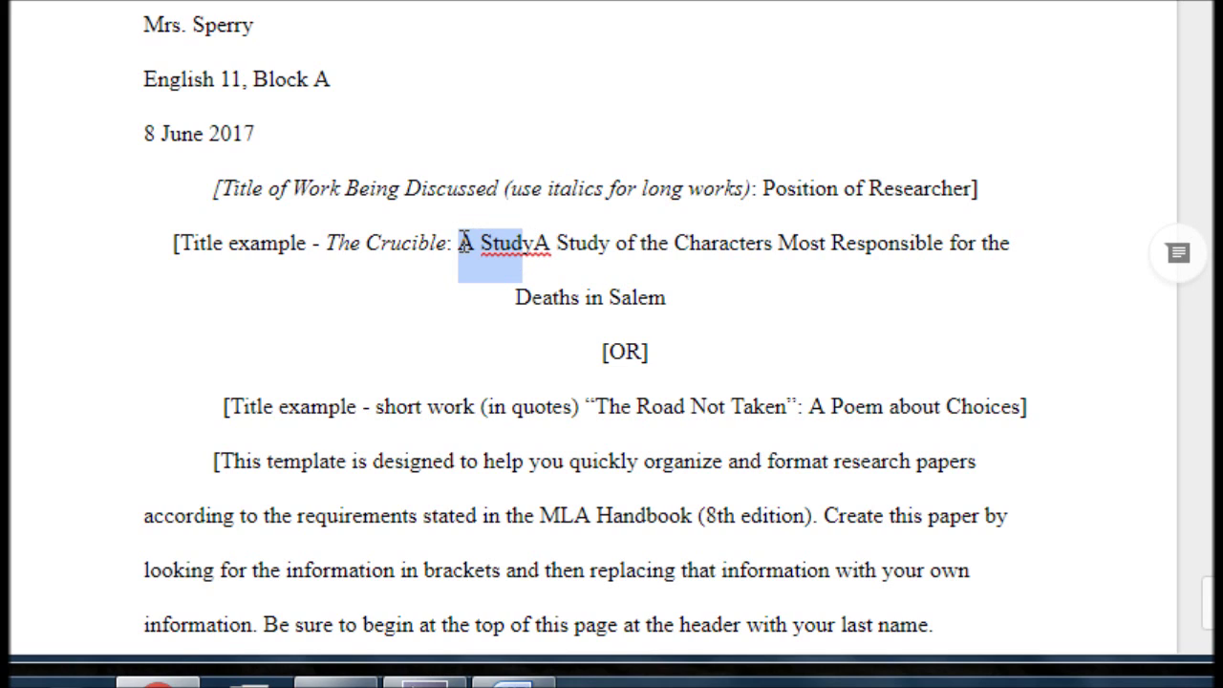
{"action": "key", "text": "BackSpace"}
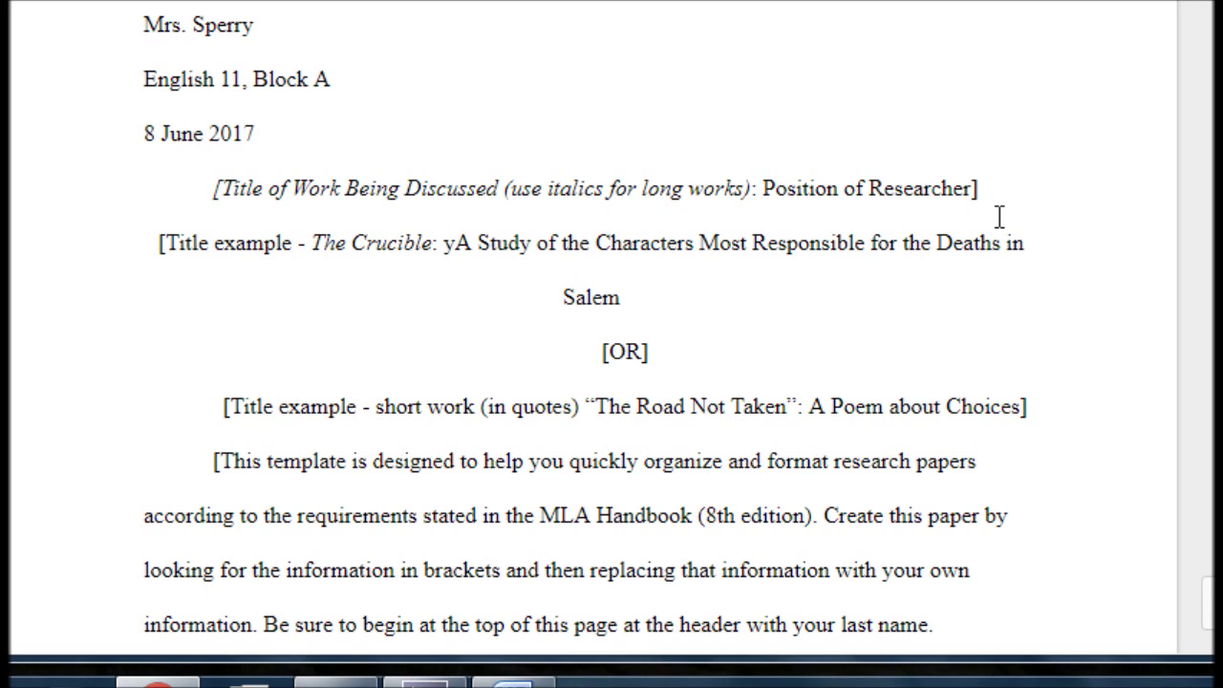
Delete the "Title of Work Being Discussed" placeholder line and the "[Title example -" label in front of "The Crucible"
{"action": "left_click_drag", "start_coordinate": [999, 217], "coordinate": [175, 188]}
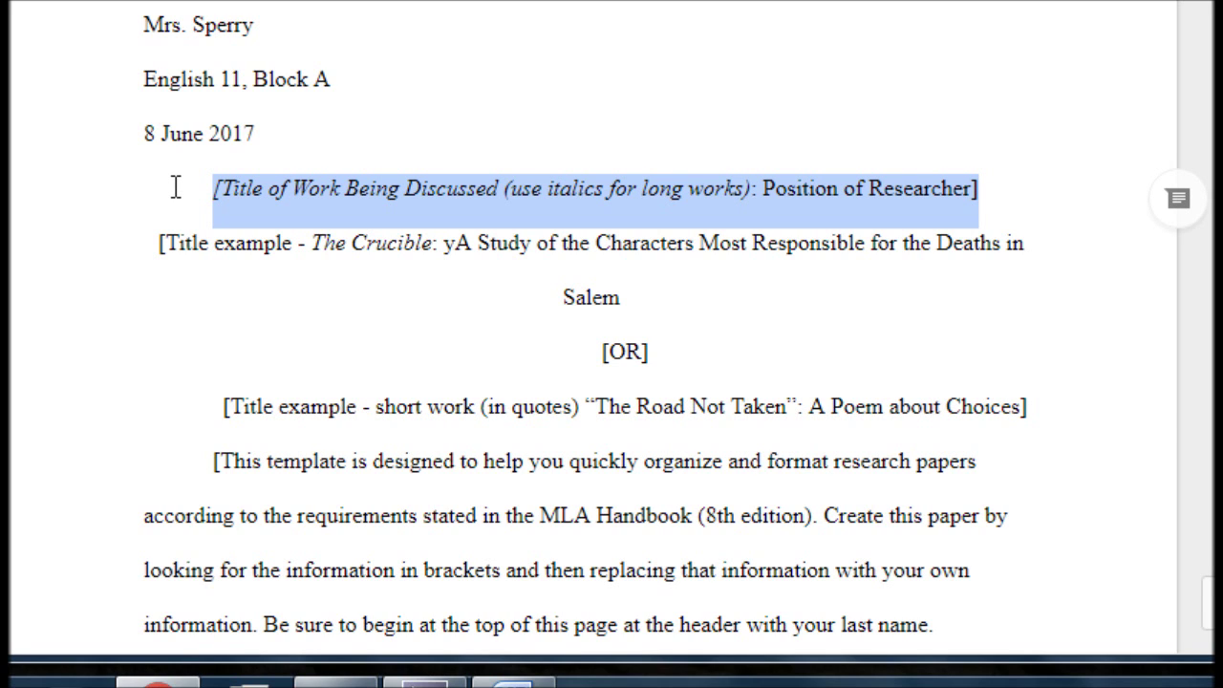
{"action": "key", "text": "BackSpace"}
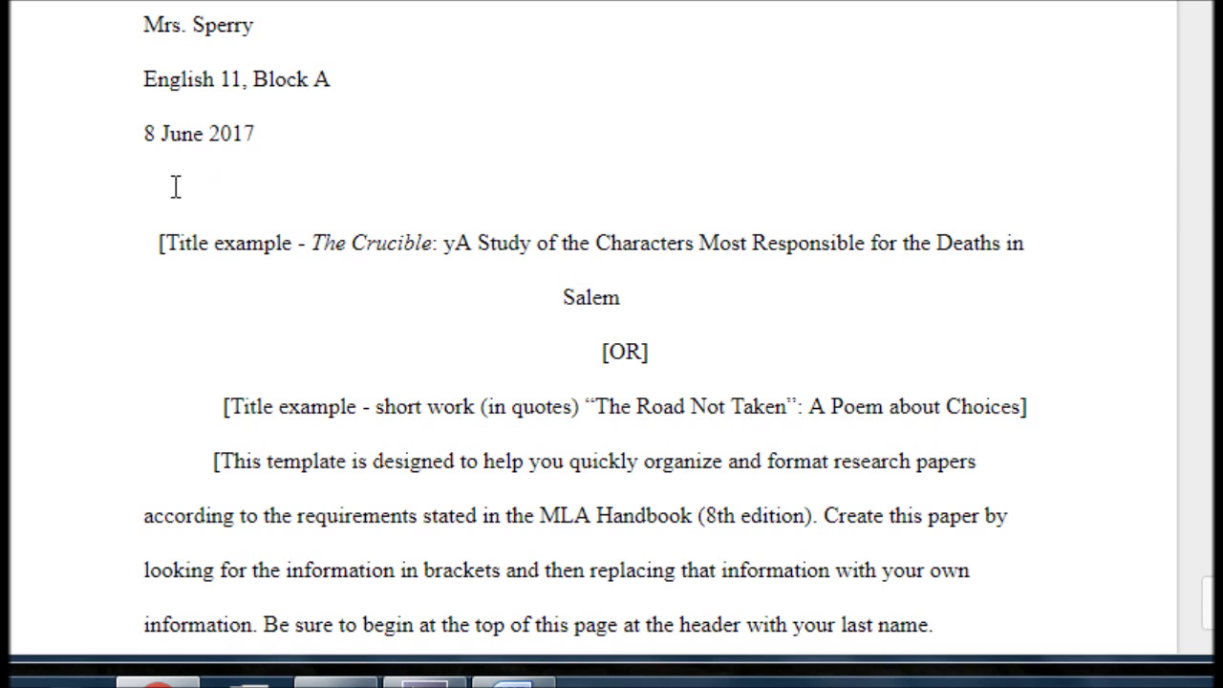
{"action": "key", "text": "Delete"}
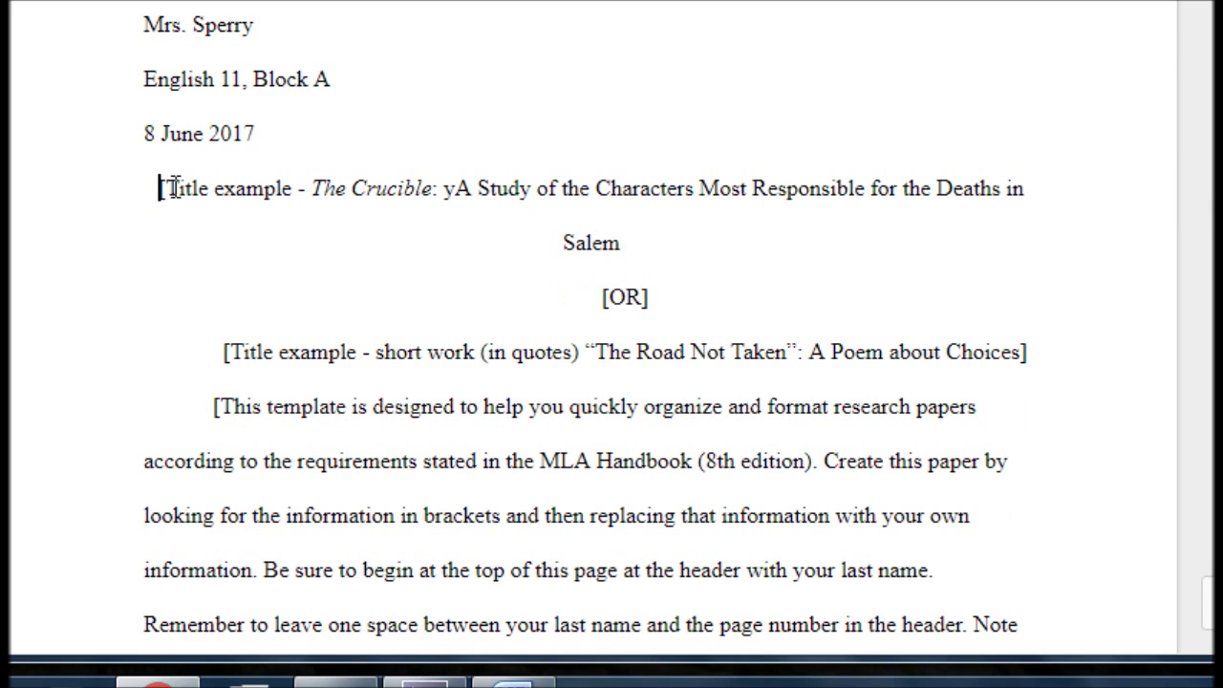
{"action": "left_click", "coordinate": [307, 188]}
{"action": "left_click", "coordinate": [124, 188], "text": "shift"}
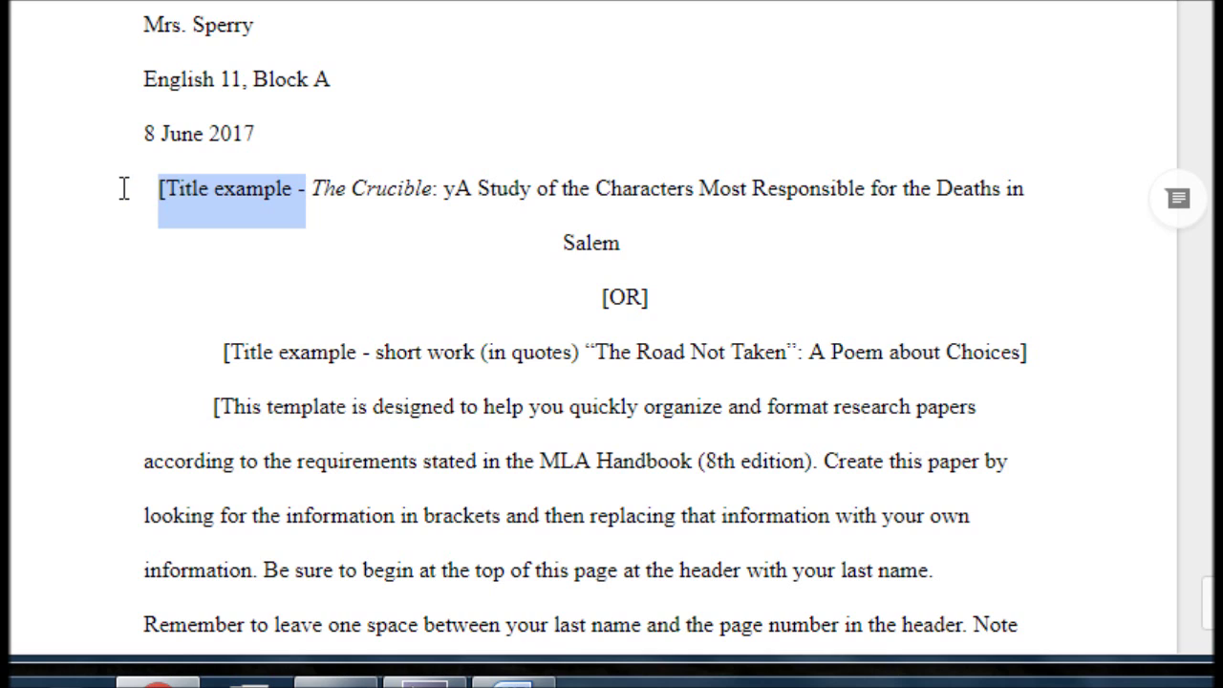
{"action": "key", "text": "Delete"}
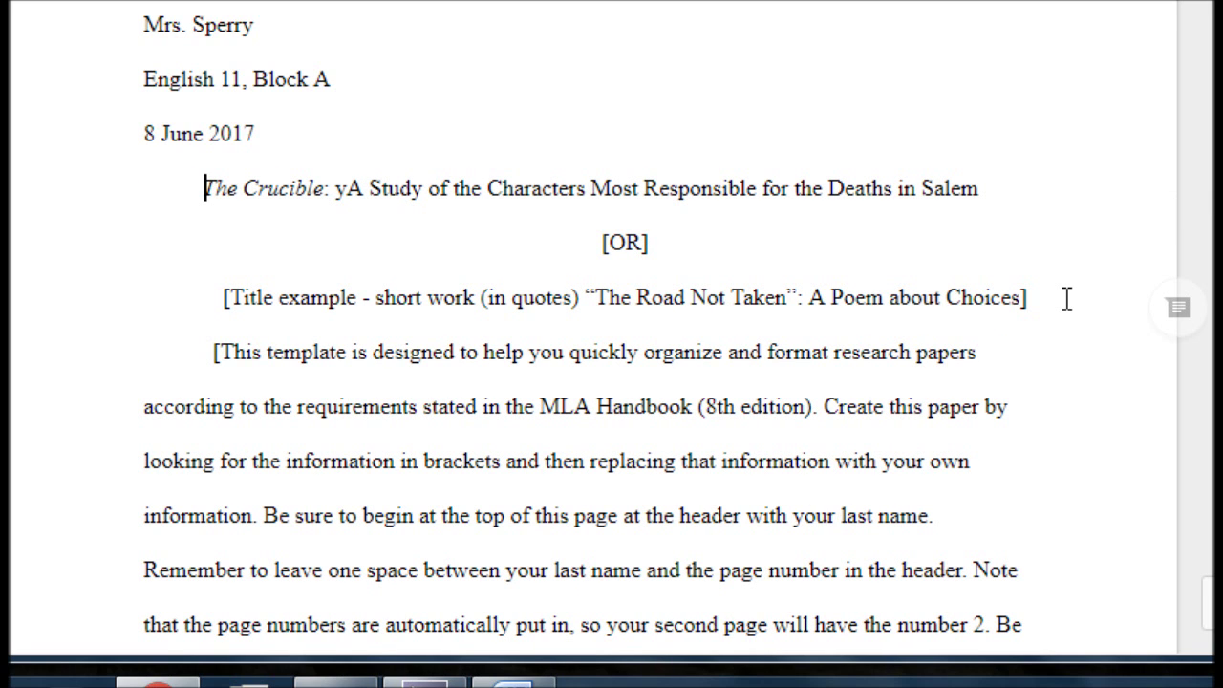
Delete the "[OR]" line and the short-work title example, and remove the stray "y" before "A Study" in the essay title
{"action": "left_click_drag", "start_coordinate": [1068, 298], "coordinate": [529, 251]}
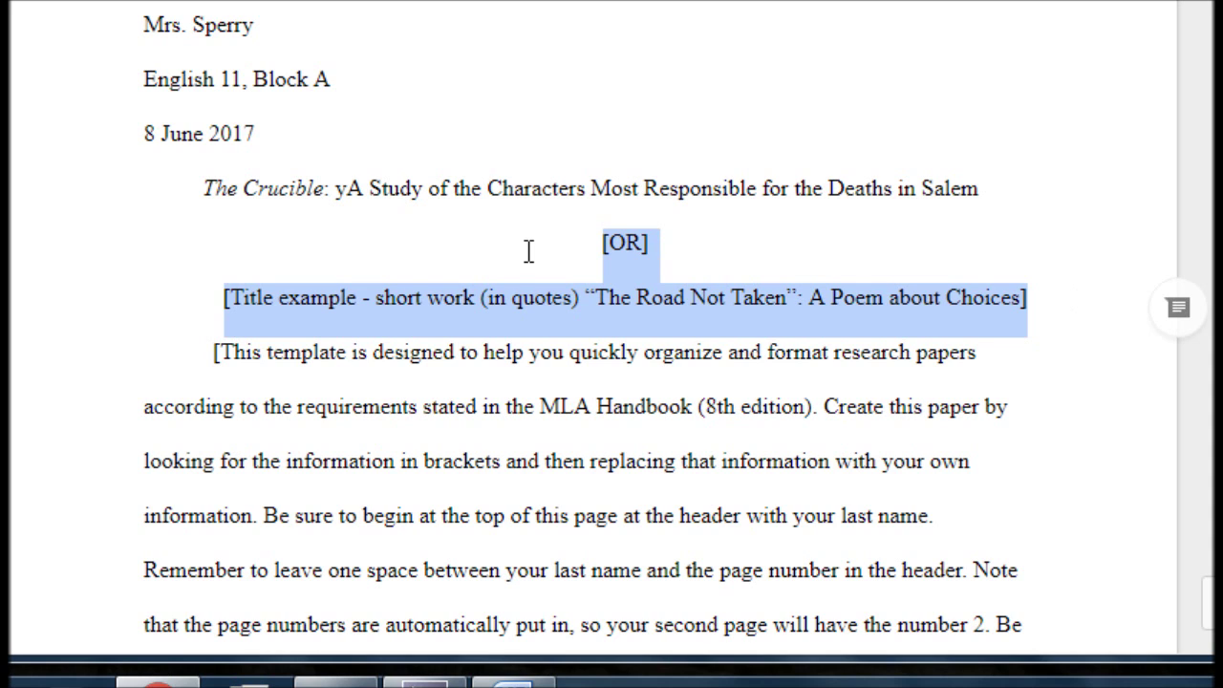
{"action": "key", "text": "Delete"}
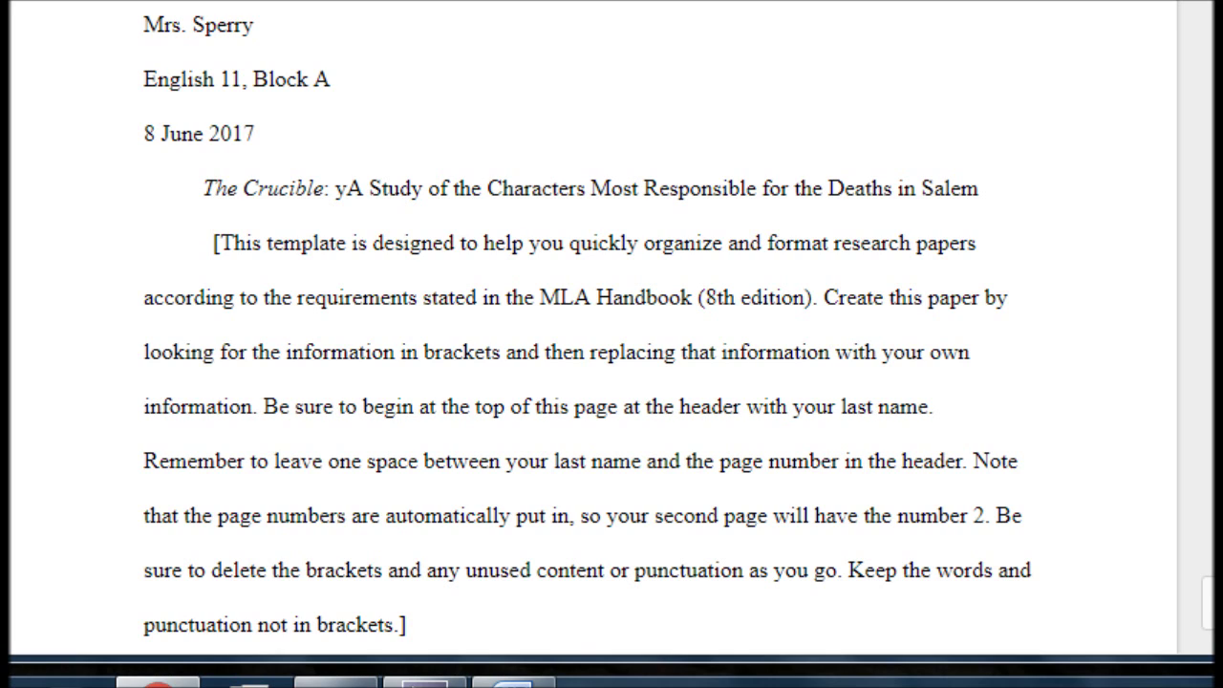
{"action": "left_click_drag", "start_coordinate": [143, 3], "coordinate": [272, 151]}
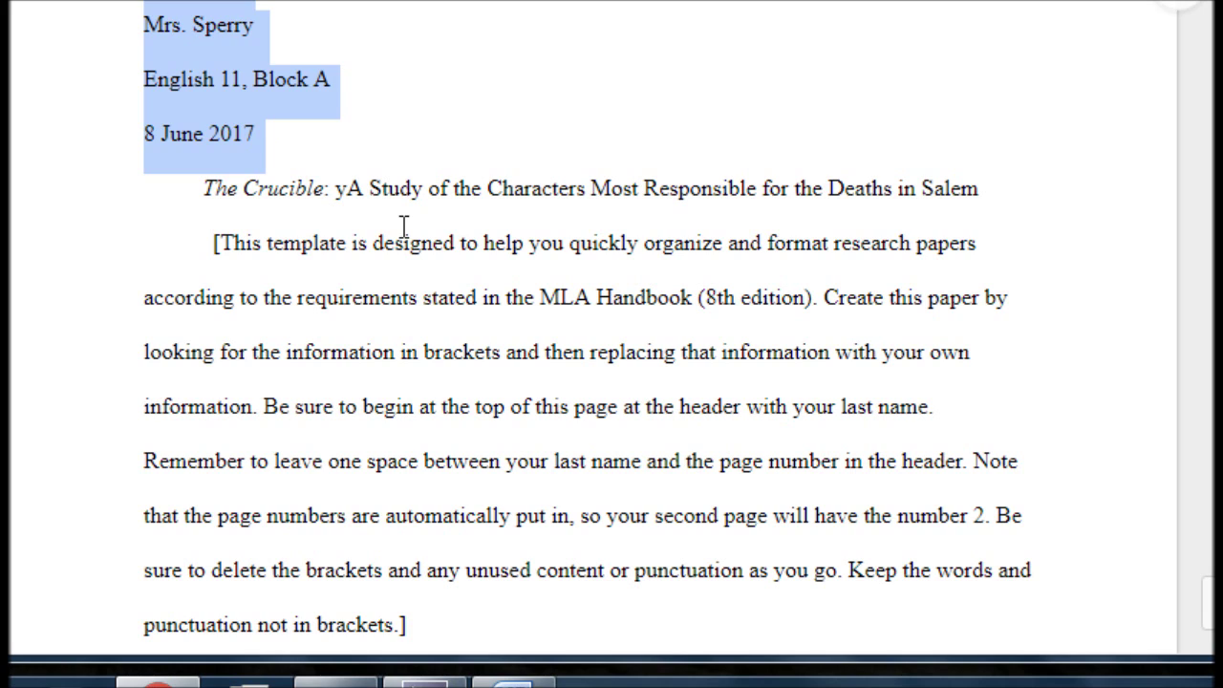
{"action": "left_click", "coordinate": [402, 187]}
{"action": "left_click_drag", "start_coordinate": [203, 188], "coordinate": [997, 214]}
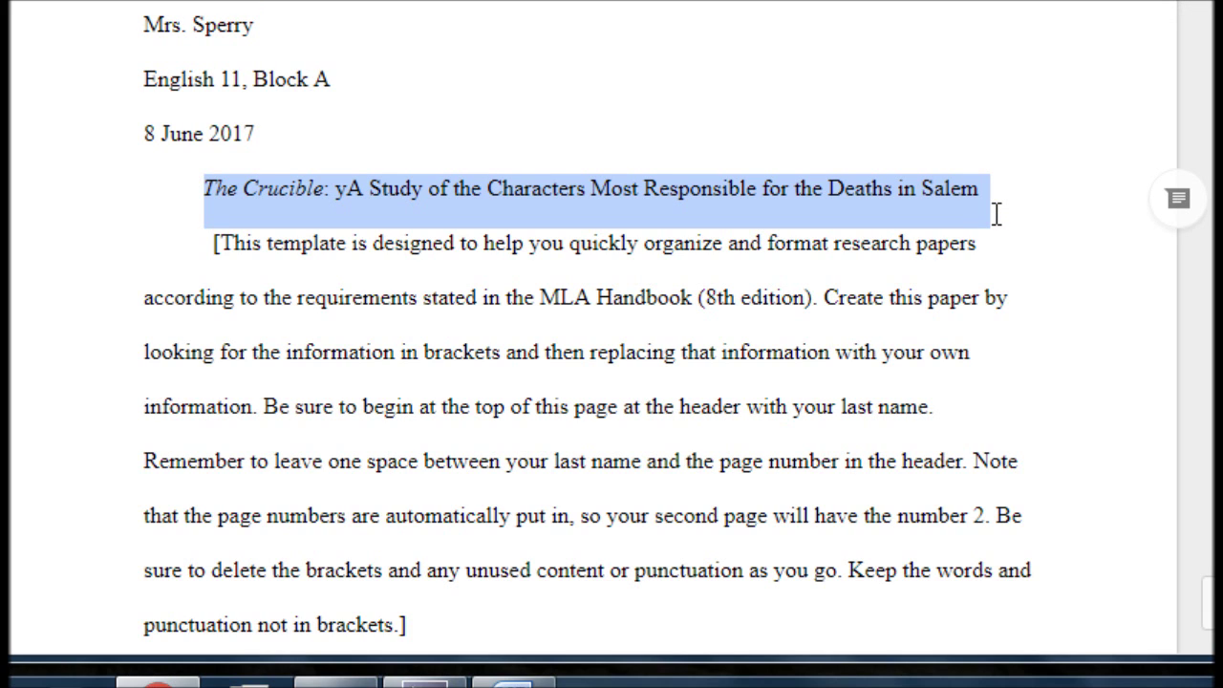
{"action": "left_click", "coordinate": [524, 239]}
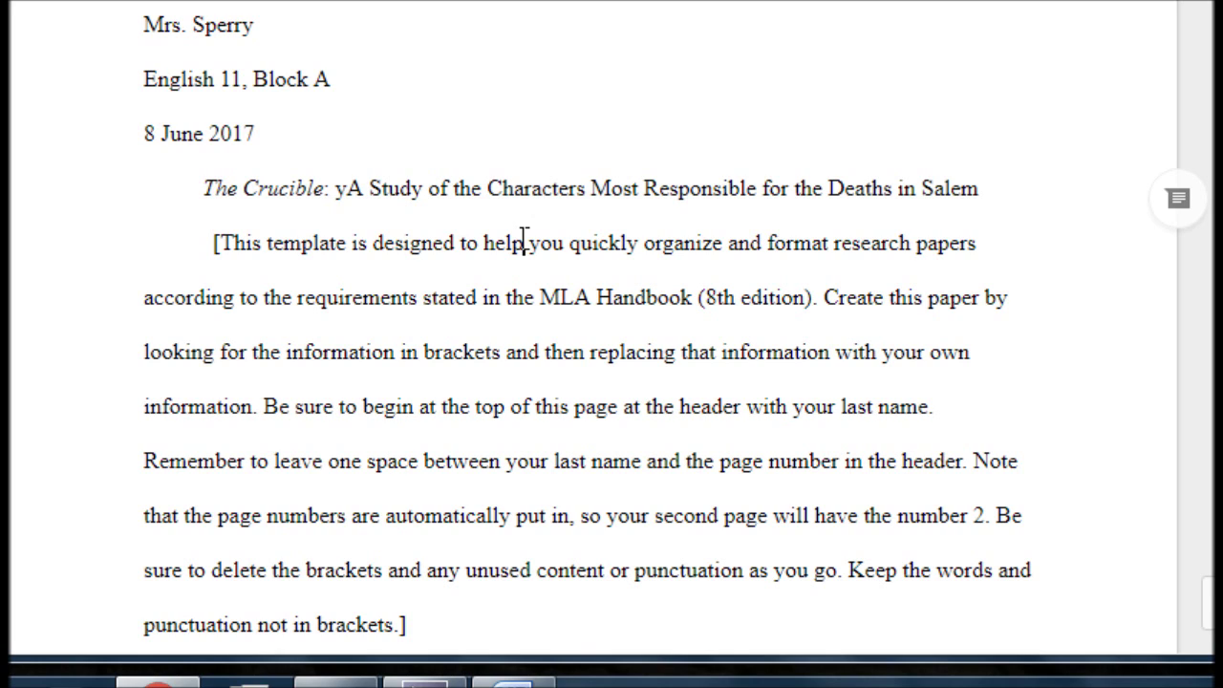
{"action": "left_click", "coordinate": [350, 191]}
{"action": "key", "text": "BackSpace"}
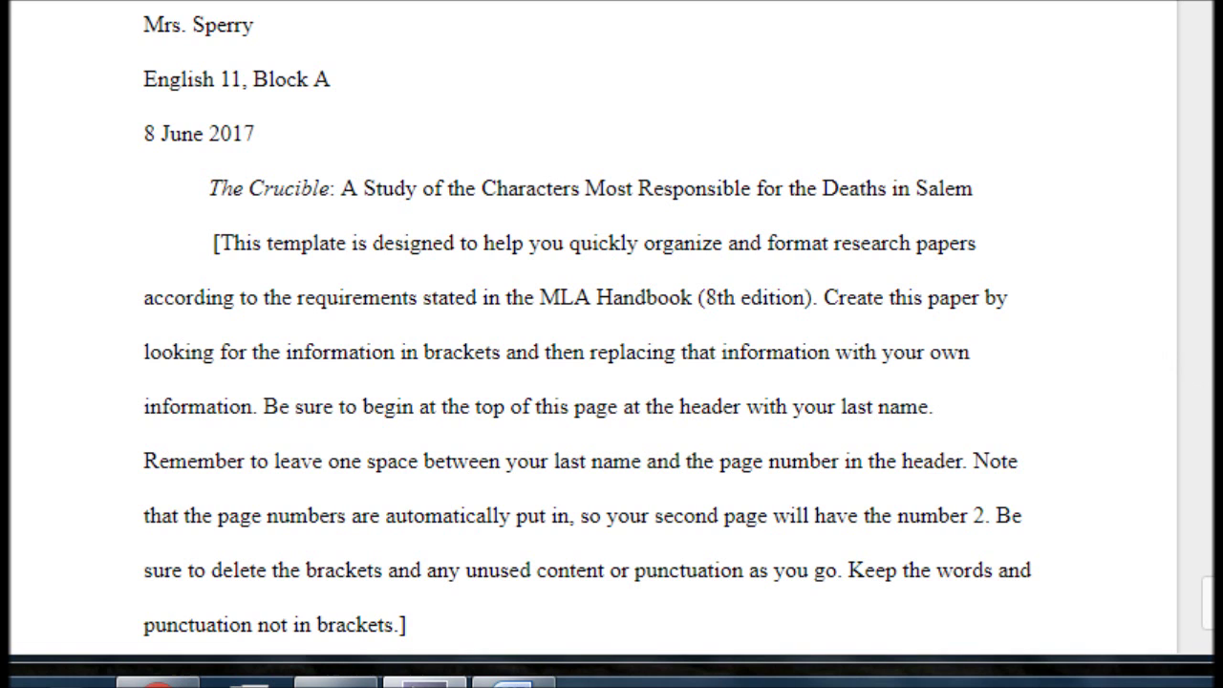
Delete the bracketed paragraph below the title that explains how the template is designed and used
{"action": "scroll", "coordinate": [187, 58], "scroll_direction": "down", "scroll_amount": 2}
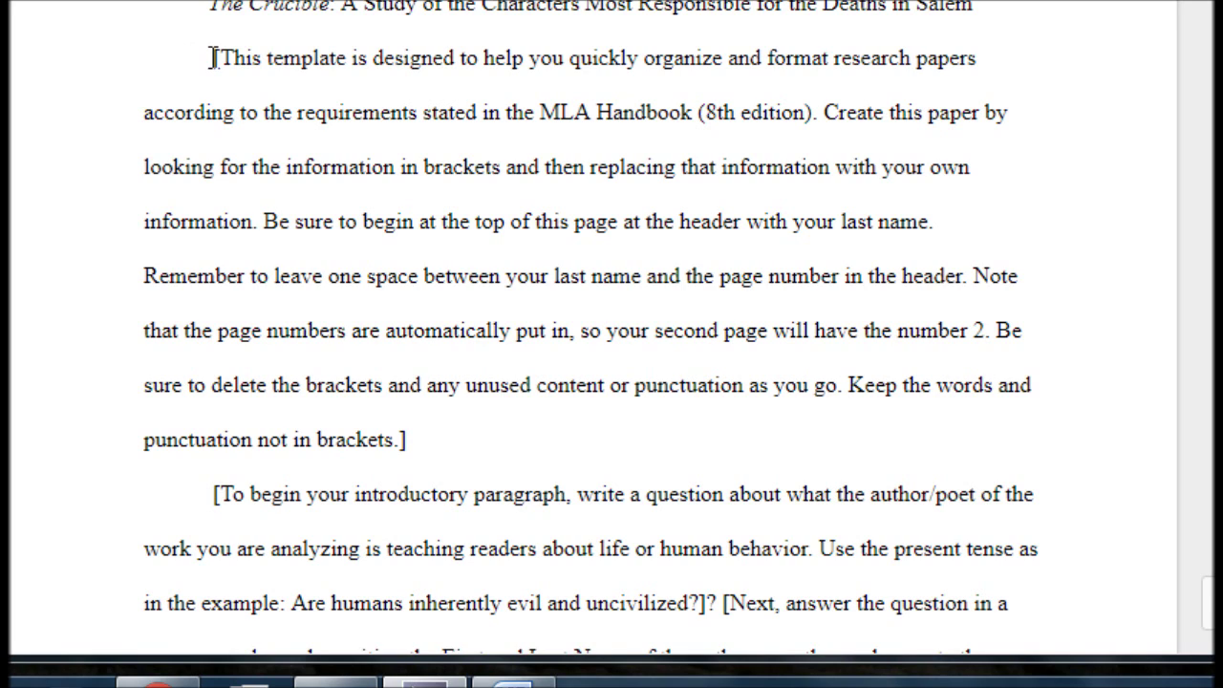
{"action": "left_click_drag", "start_coordinate": [207, 57], "coordinate": [1063, 111]}
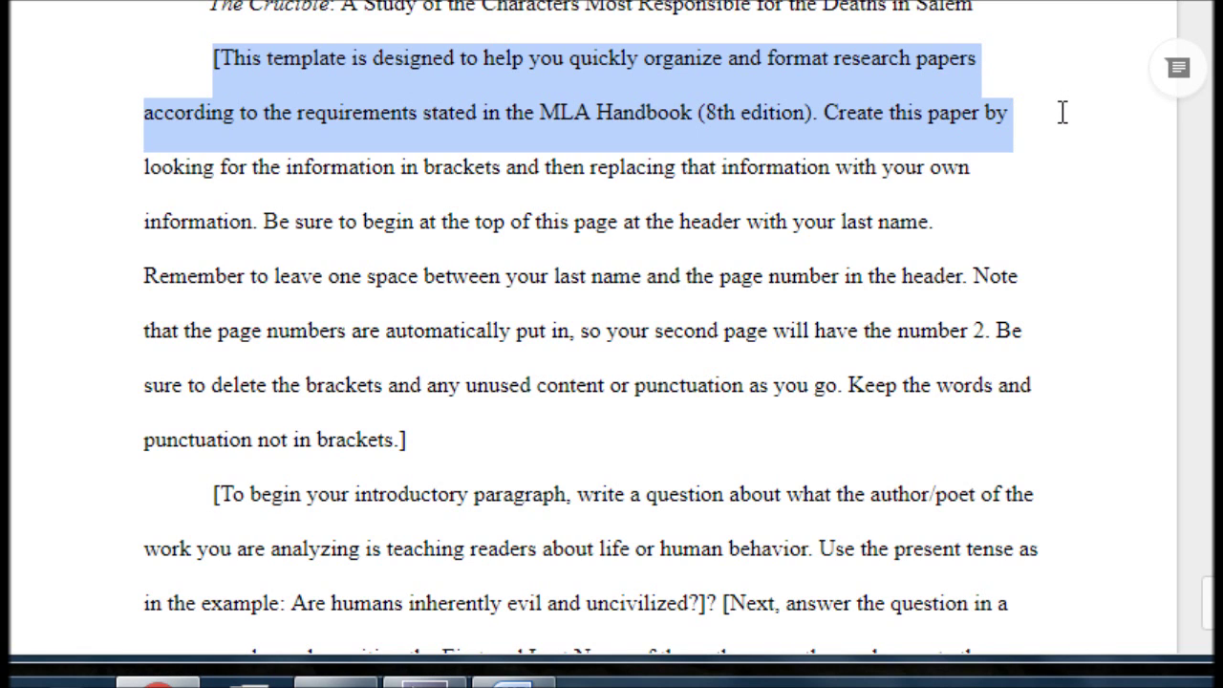
{"action": "left_click_drag", "start_coordinate": [1063, 112], "coordinate": [1053, 446]}
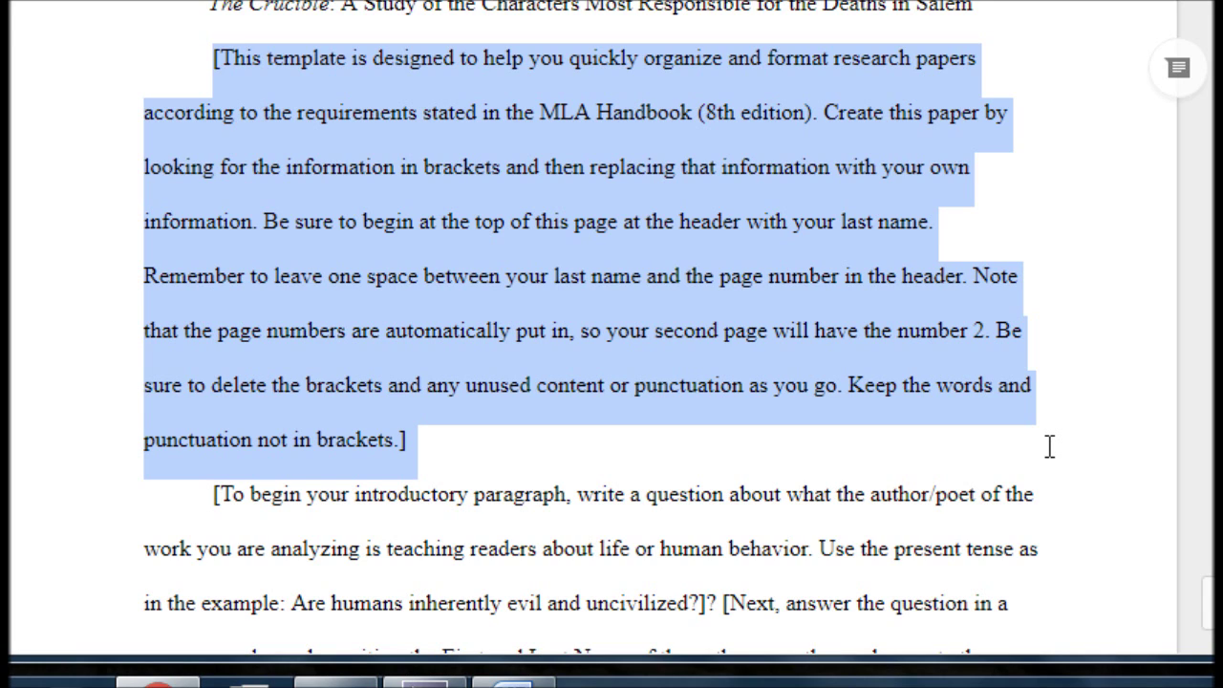
{"action": "key", "text": "Delete"}
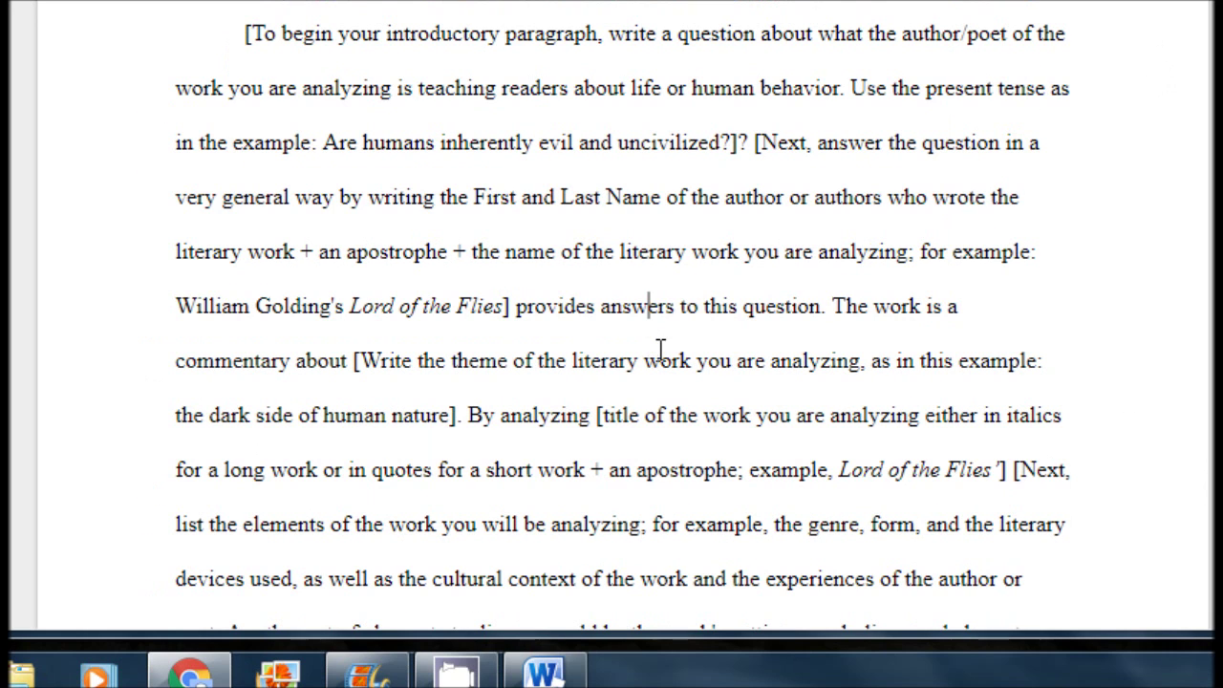
Read the bracketed instruction on opening the introductory paragraph with a question about what the author teaches readers about life or human behavior
{"action": "left_click", "coordinate": [618, 330]}
{"action": "left_click", "coordinate": [265, 35]}
{"action": "left_click", "coordinate": [612, 37], "text": "shift"}
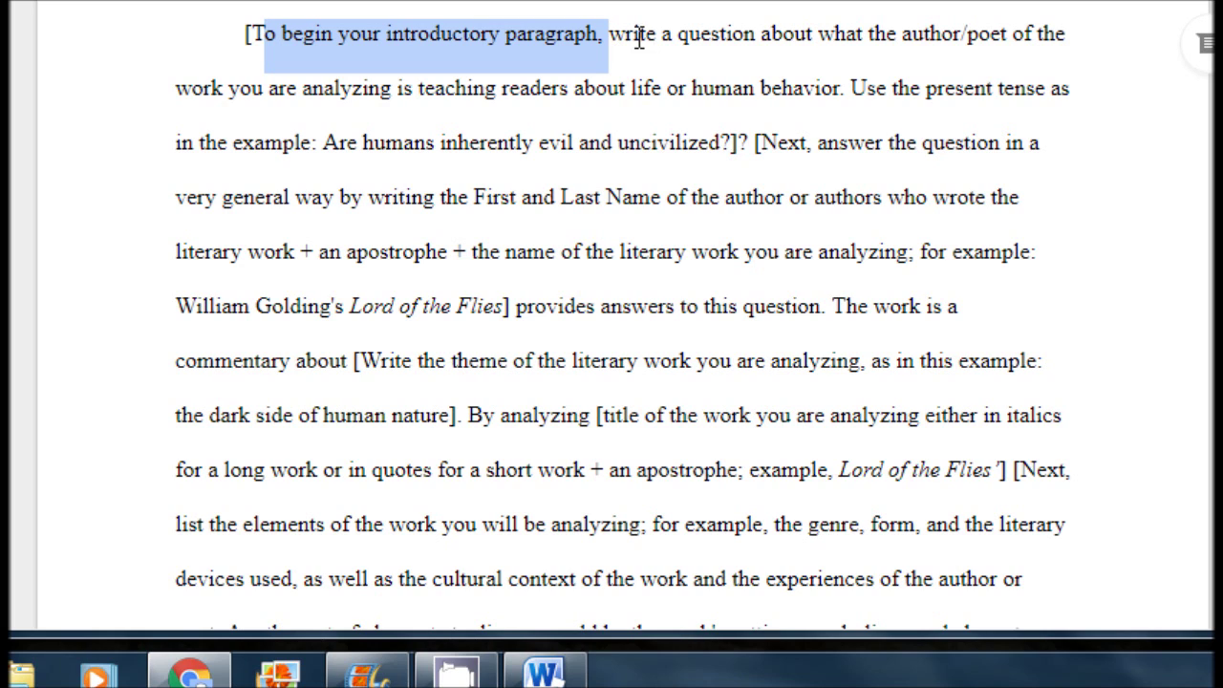
{"action": "left_click", "coordinate": [623, 37]}
{"action": "left_click", "coordinate": [912, 36], "text": "shift"}
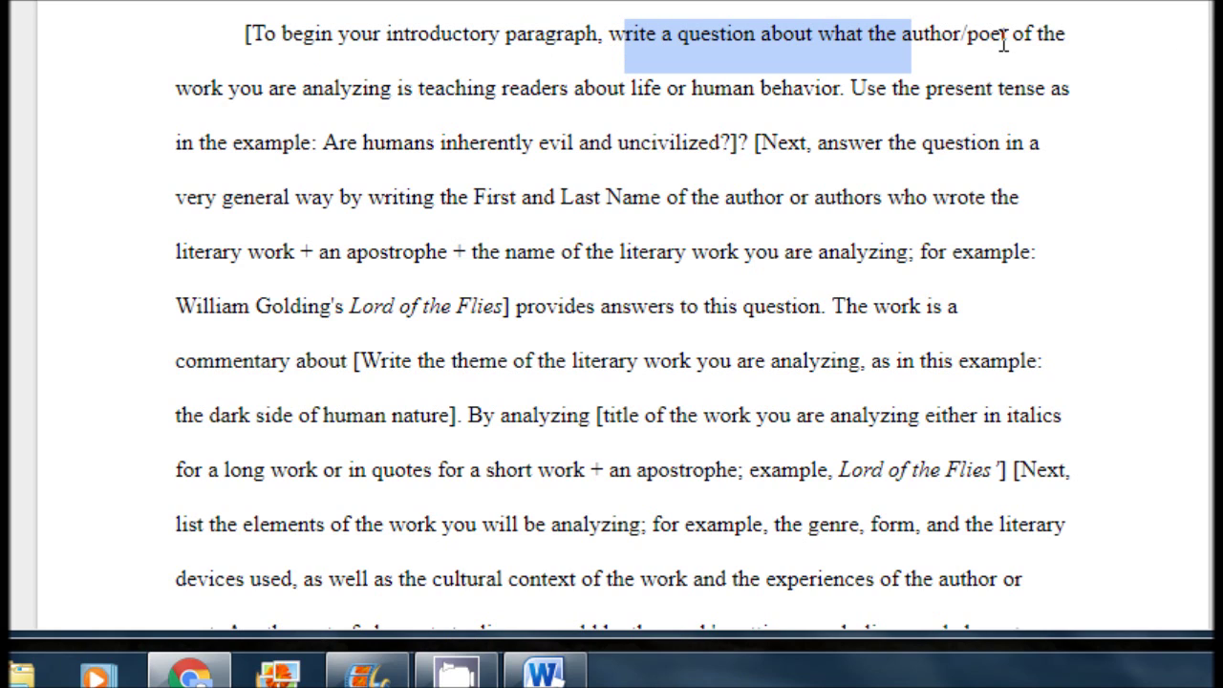
{"action": "left_click", "coordinate": [1096, 60], "text": "shift"}
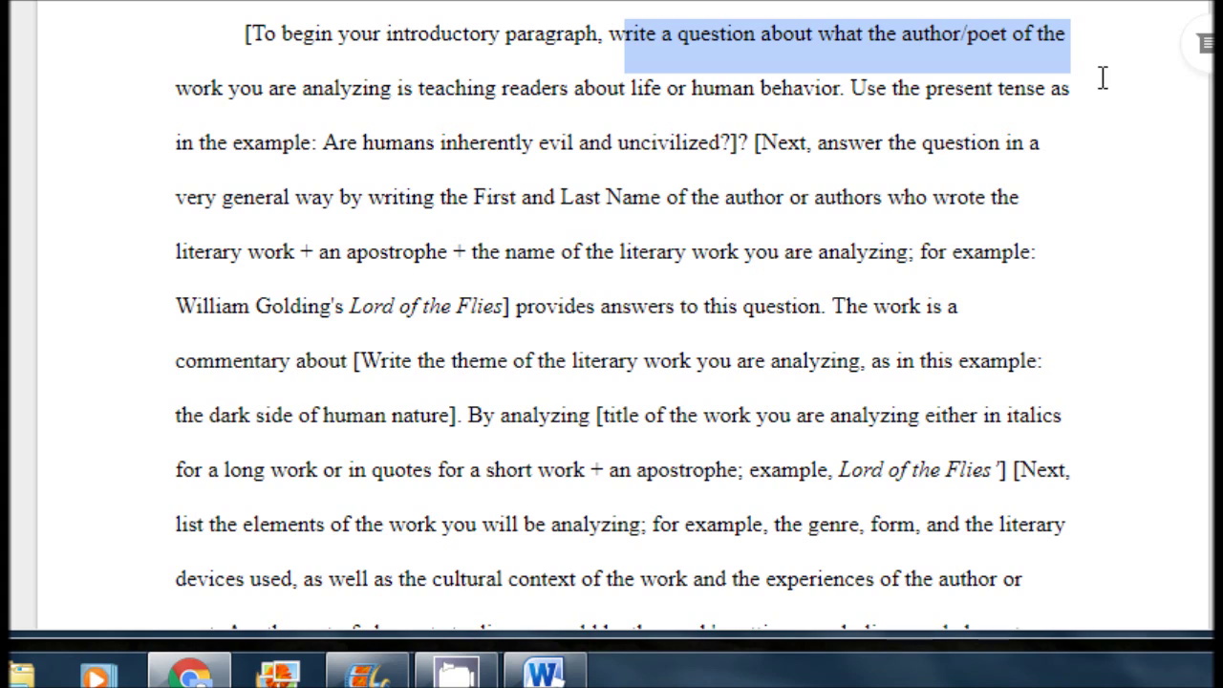
{"action": "left_click", "coordinate": [842, 108], "text": "shift"}
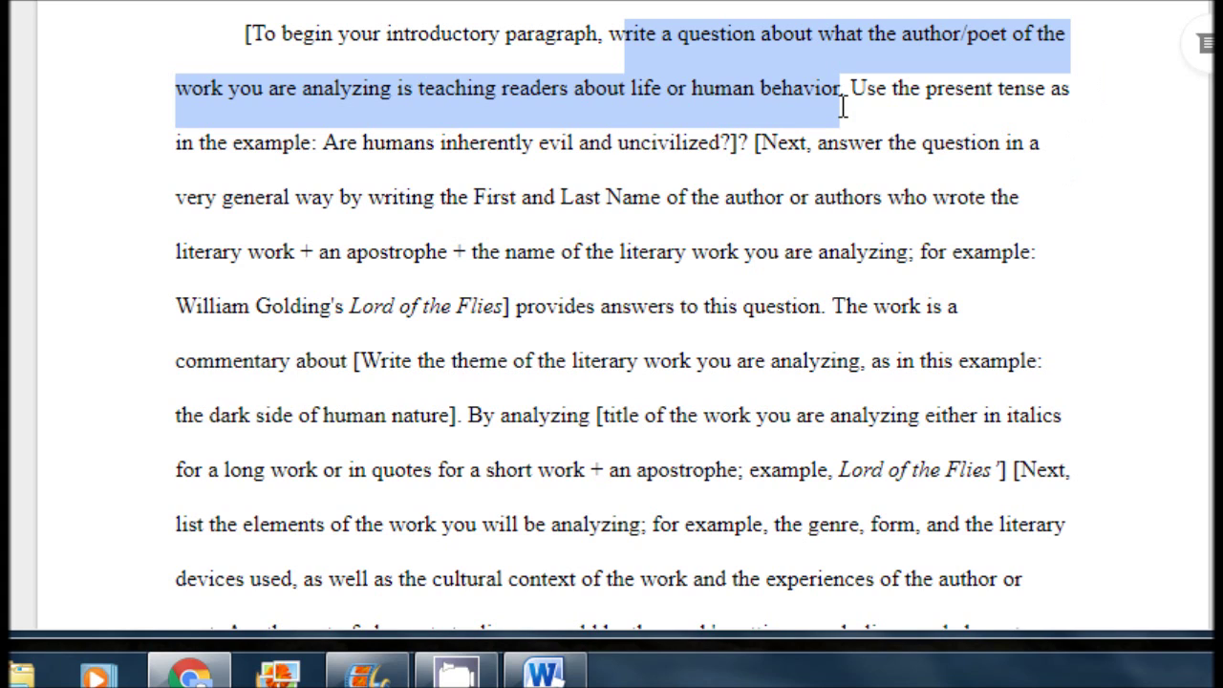
{"action": "left_click", "coordinate": [846, 108], "text": "shift"}
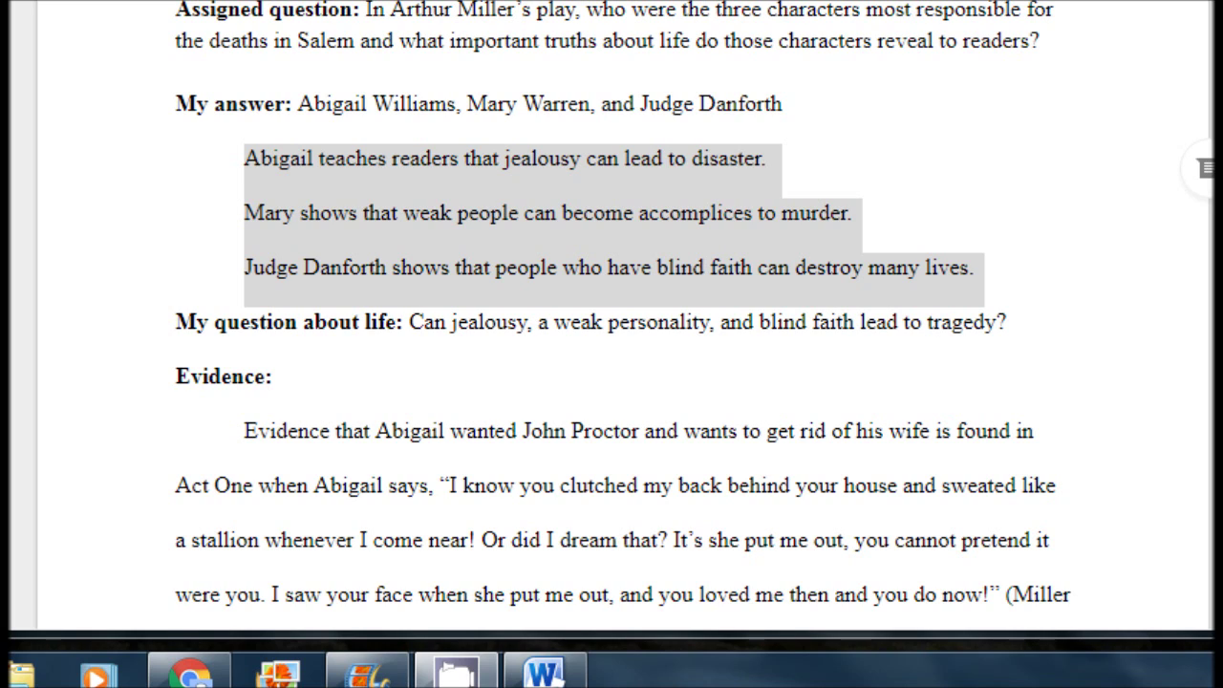
Replace the opening-question instruction with "Can jealousy, a weak personality, and blind faith lead to tragedy?" copied from "My question about life" in the Crucible notes
{"action": "left_click", "coordinate": [421, 330]}
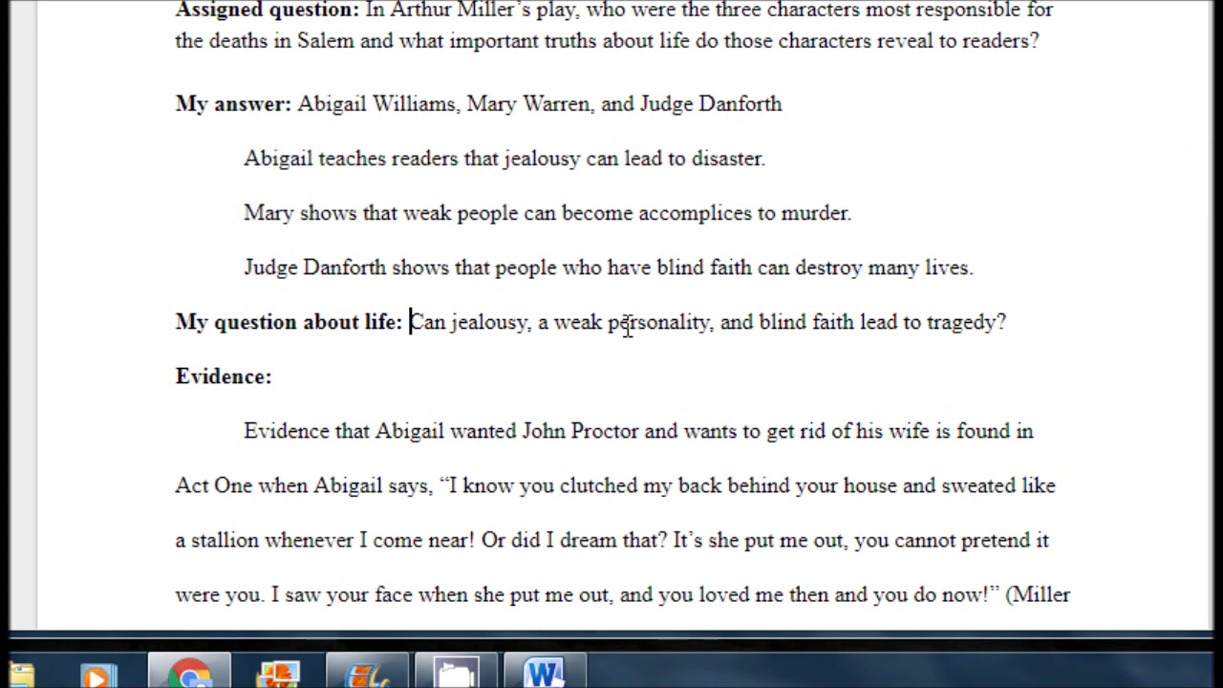
{"action": "left_click", "coordinate": [1015, 325], "text": "shift"}
{"action": "key", "text": "ctrl+c"}
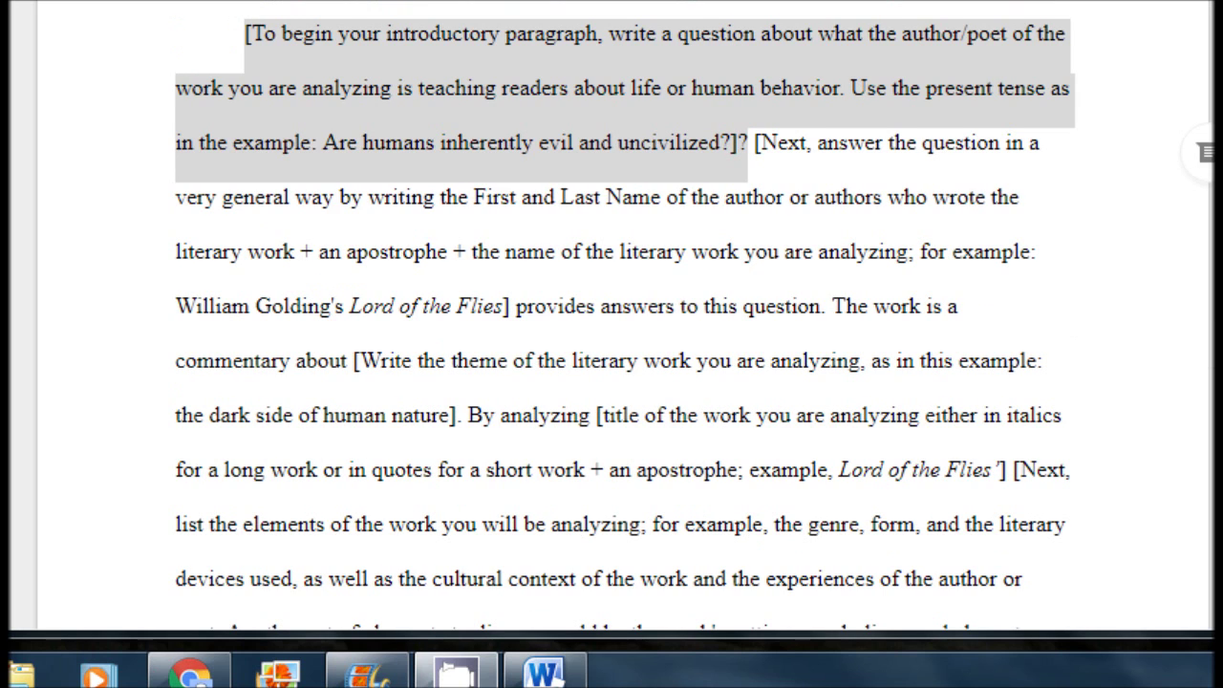
{"action": "left_click", "coordinate": [758, 146]}
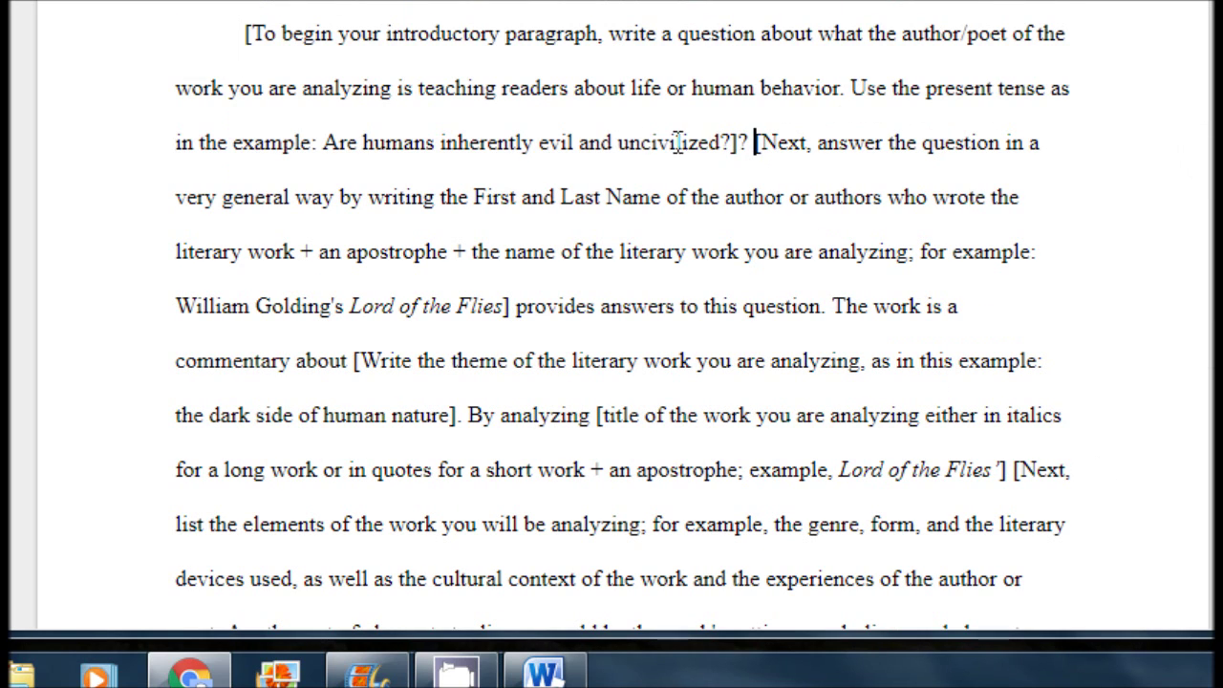
{"action": "left_click", "coordinate": [239, 37], "text": "shift"}
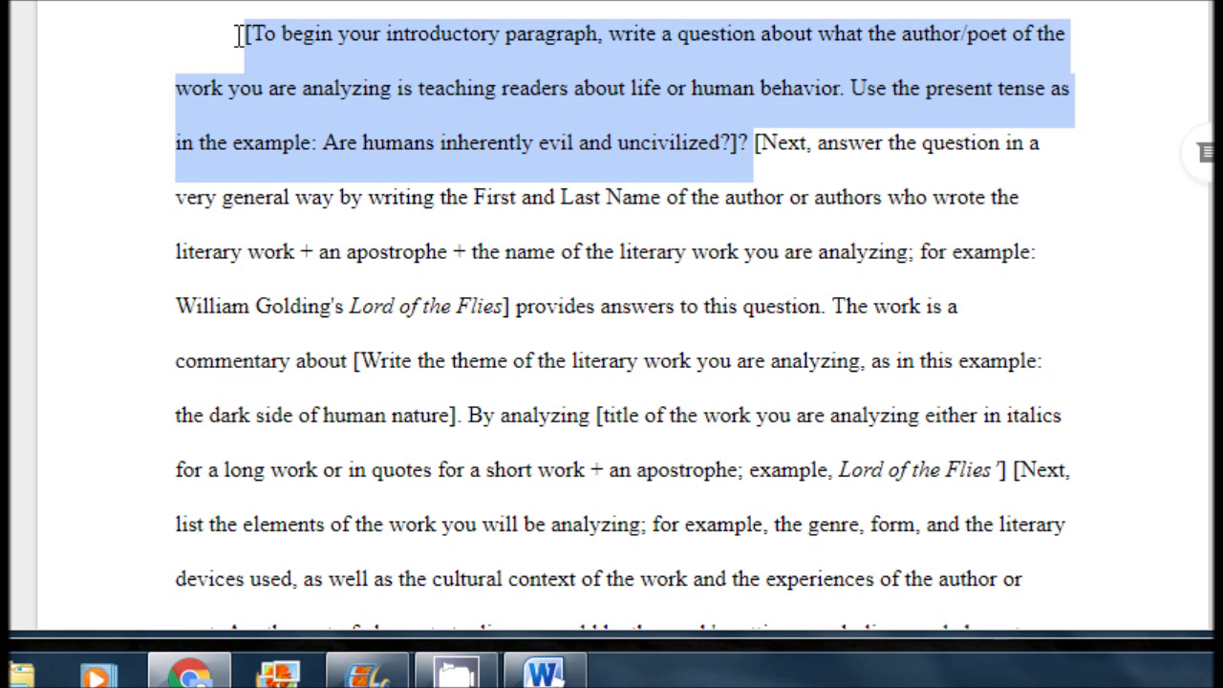
{"action": "key", "text": "ctrl+v"}
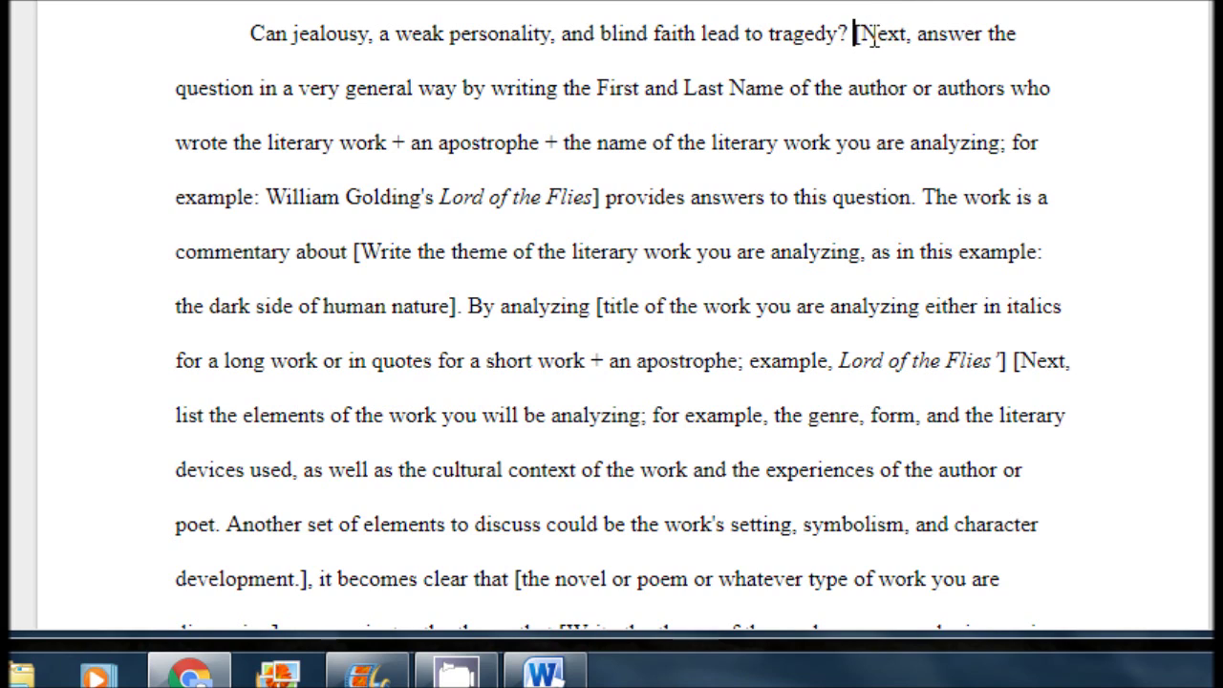
Replace the bracketed author-and-work instruction before "provides answers to this question" with "Arthur Miller’s The Crucible", keeping the play's title in italics
{"action": "left_click_drag", "start_coordinate": [855, 34], "coordinate": [888, 40]}
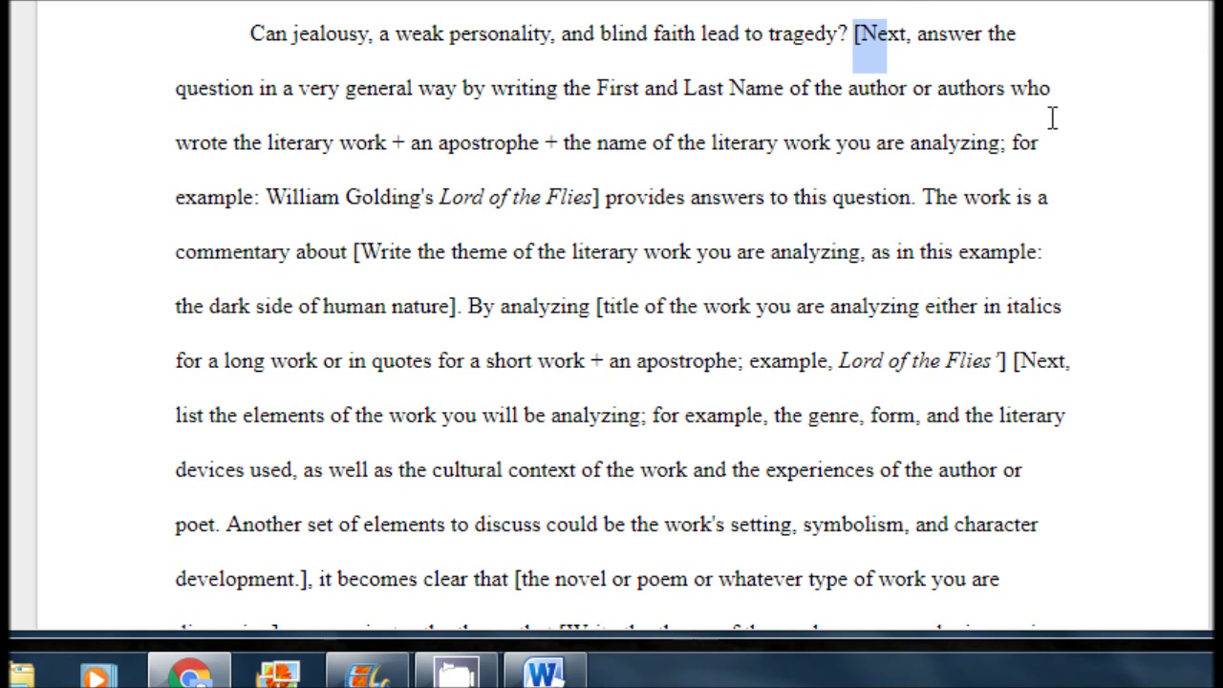
{"action": "left_click", "coordinate": [1017, 210], "text": "shift"}
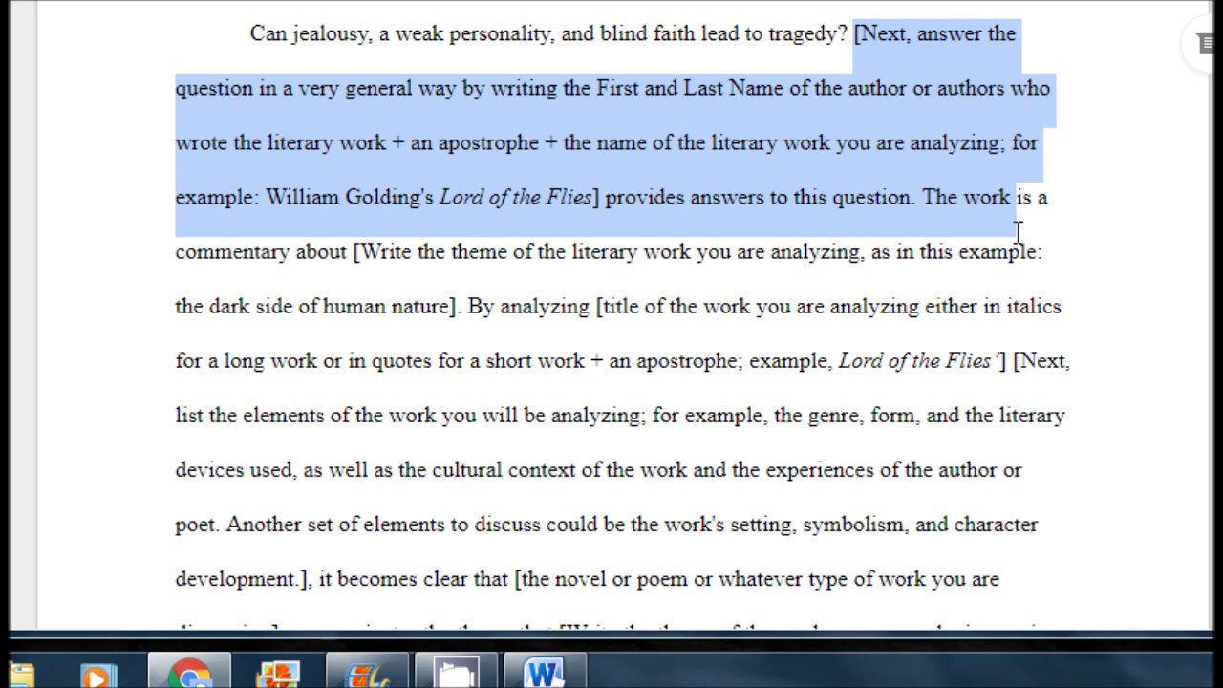
{"action": "left_click", "coordinate": [600, 197], "text": "shift"}
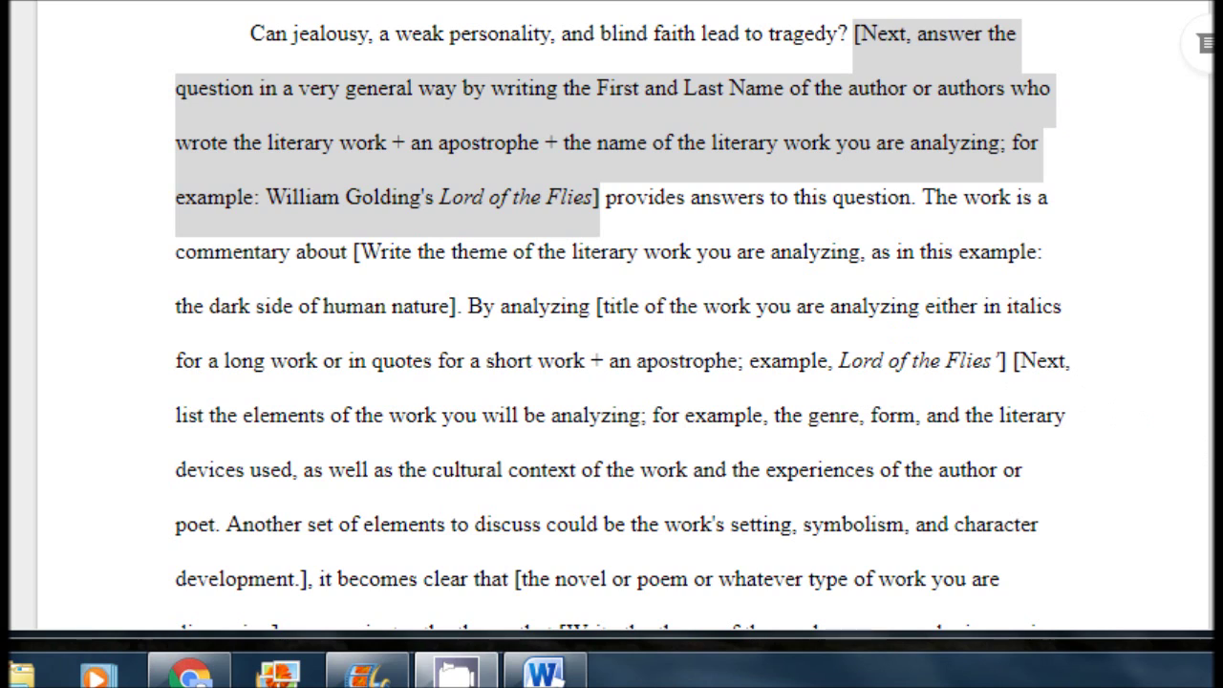
{"action": "left_click_drag", "start_coordinate": [604, 205], "coordinate": [581, 145]}
{"action": "left_click_drag", "start_coordinate": [904, 21], "coordinate": [859, 21]}
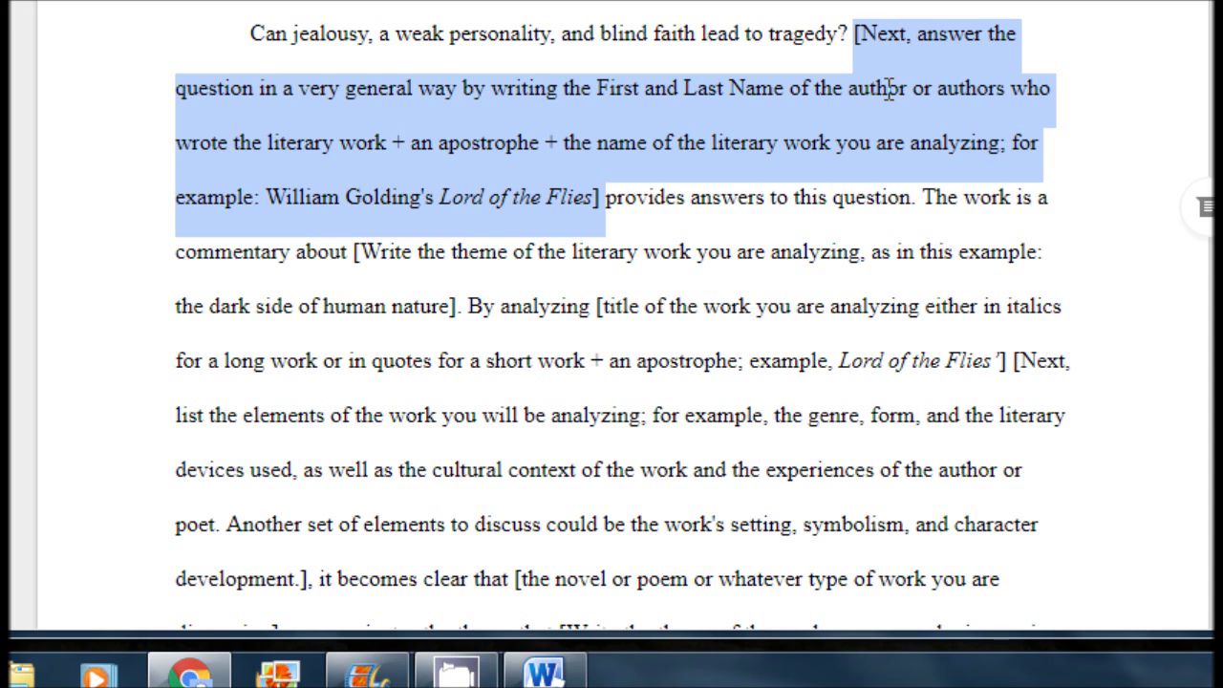
{"action": "type", "text": "Arthur Miller’s The Crucible"}
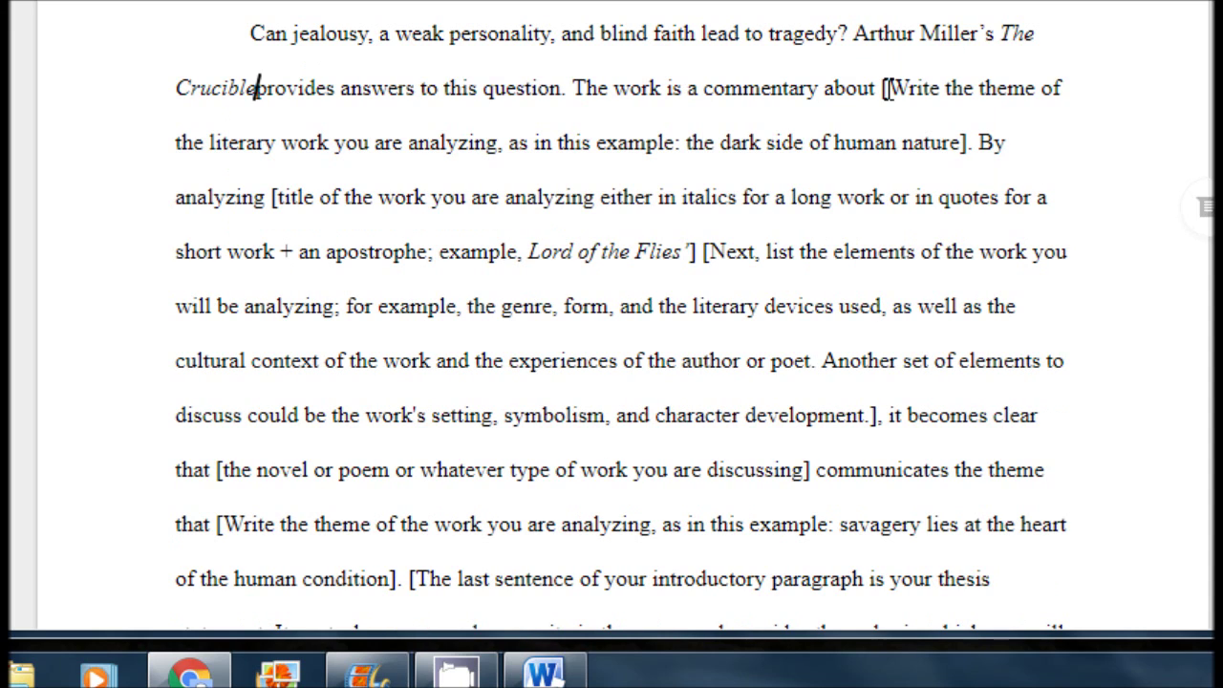
Insert the missing space before "provides" and replace the theme placeholder with "how human weaknesses can cause the deaths of many innocent people"
{"action": "left_click", "coordinate": [853, 33]}
{"action": "left_click", "coordinate": [1008, 36], "text": "shift"}
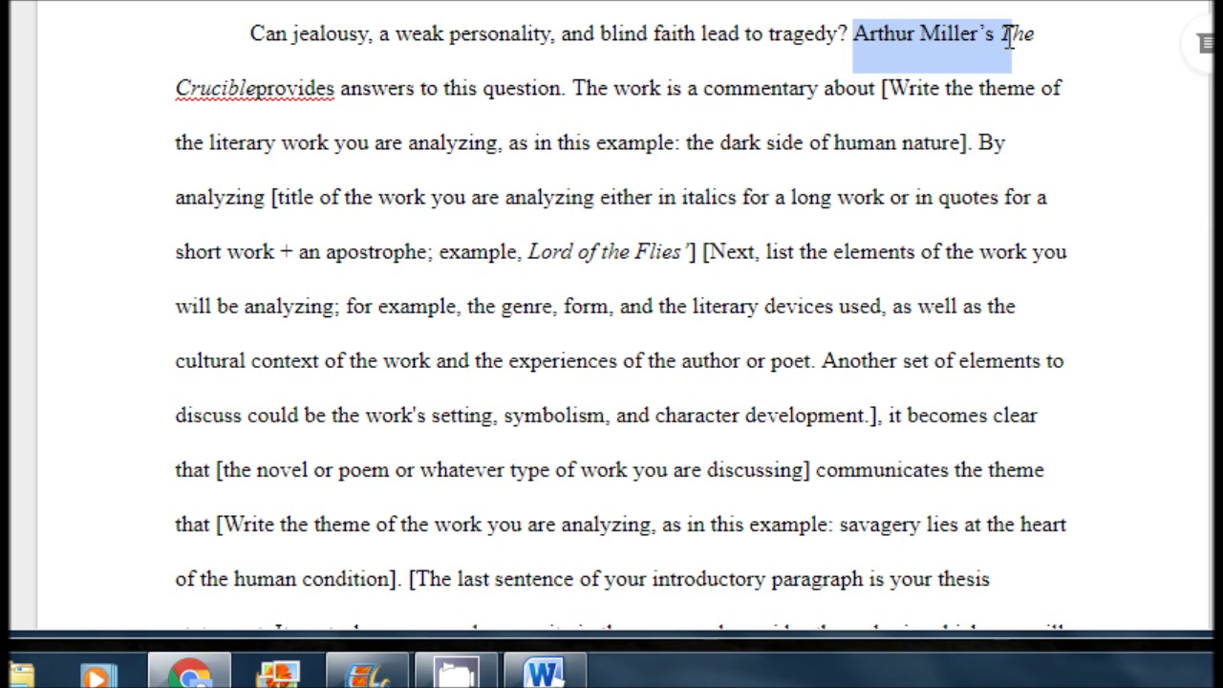
{"action": "left_click", "coordinate": [328, 122]}
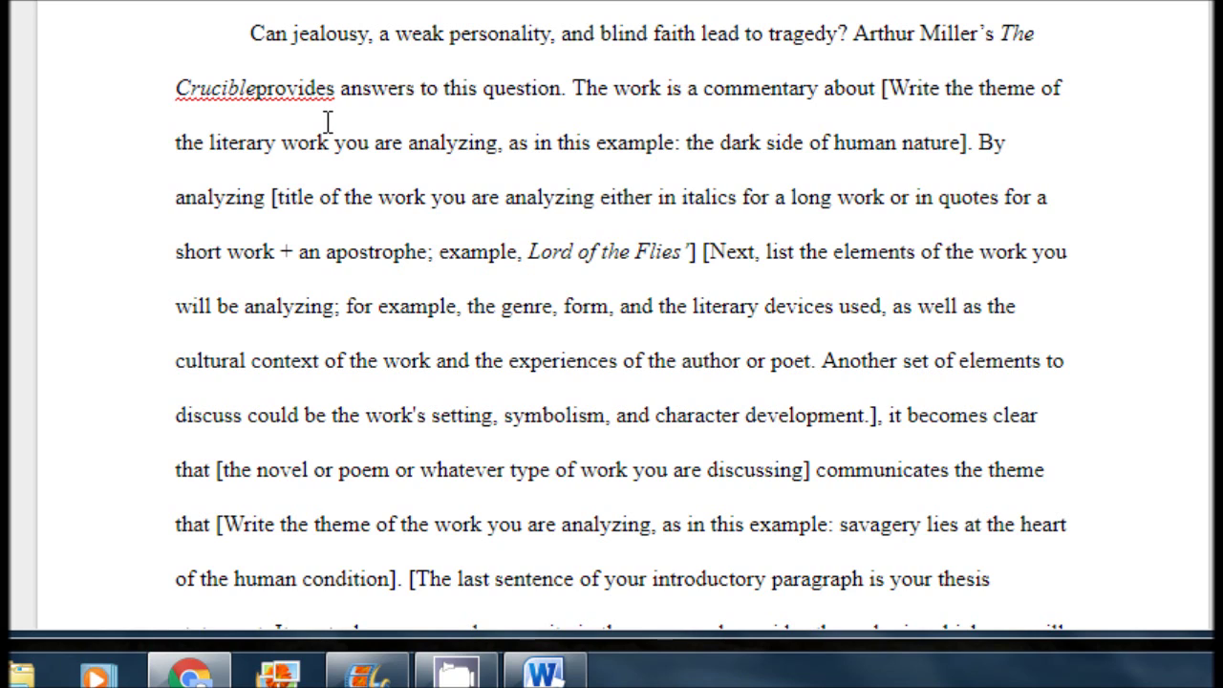
{"action": "left_click", "coordinate": [256, 90]}
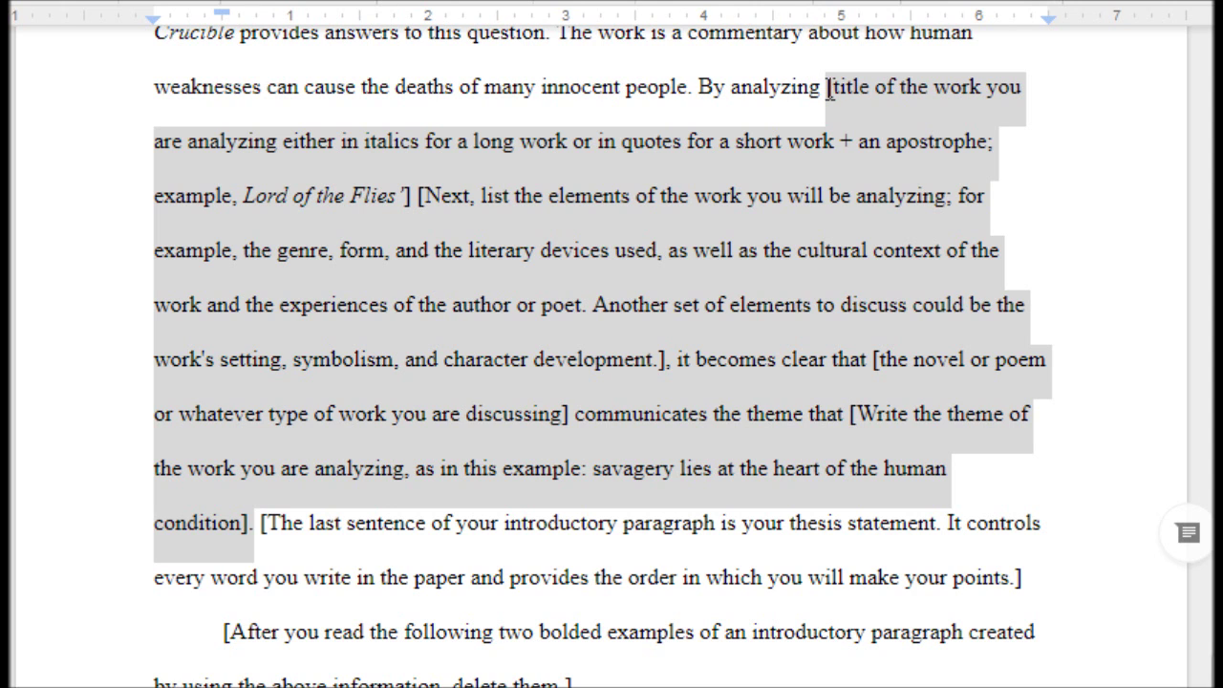
Complete the "By analyzing" sentence with The Crucible's characterizations of Abigail Williams, Mary Warren, and Judge Danforth and the theme that human weaknesses bring death and destruction
{"action": "left_click", "coordinate": [909, 139]}
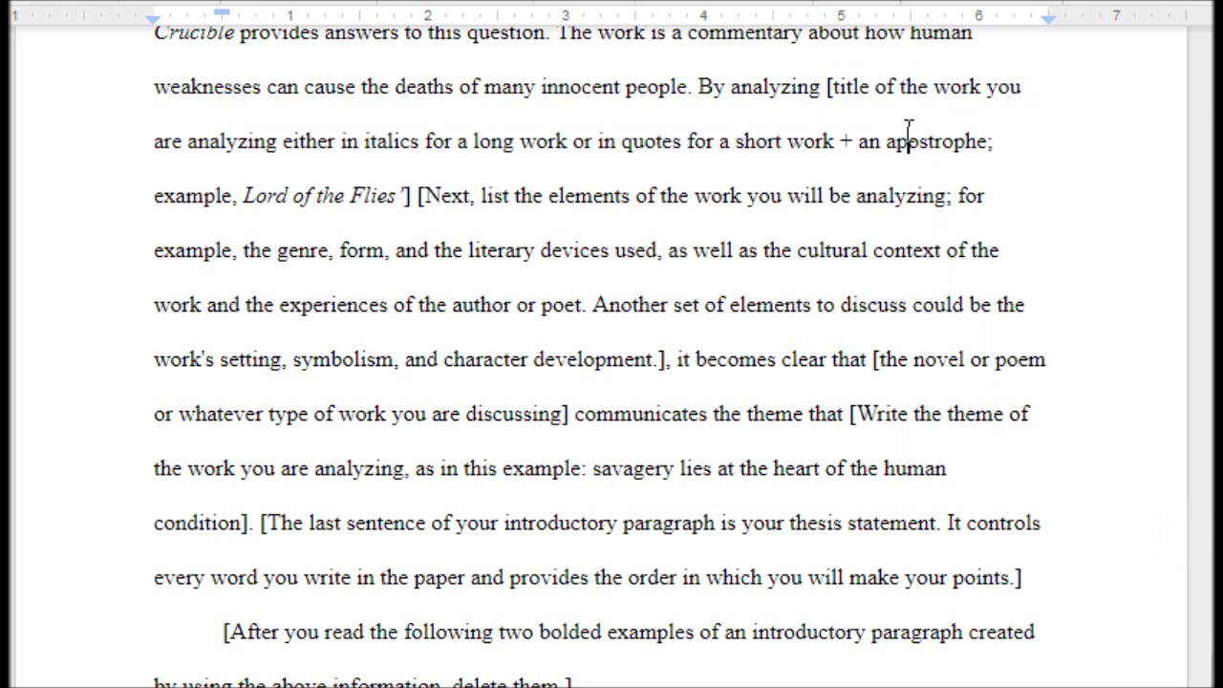
{"action": "left_click_drag", "start_coordinate": [827, 87], "coordinate": [260, 523]}
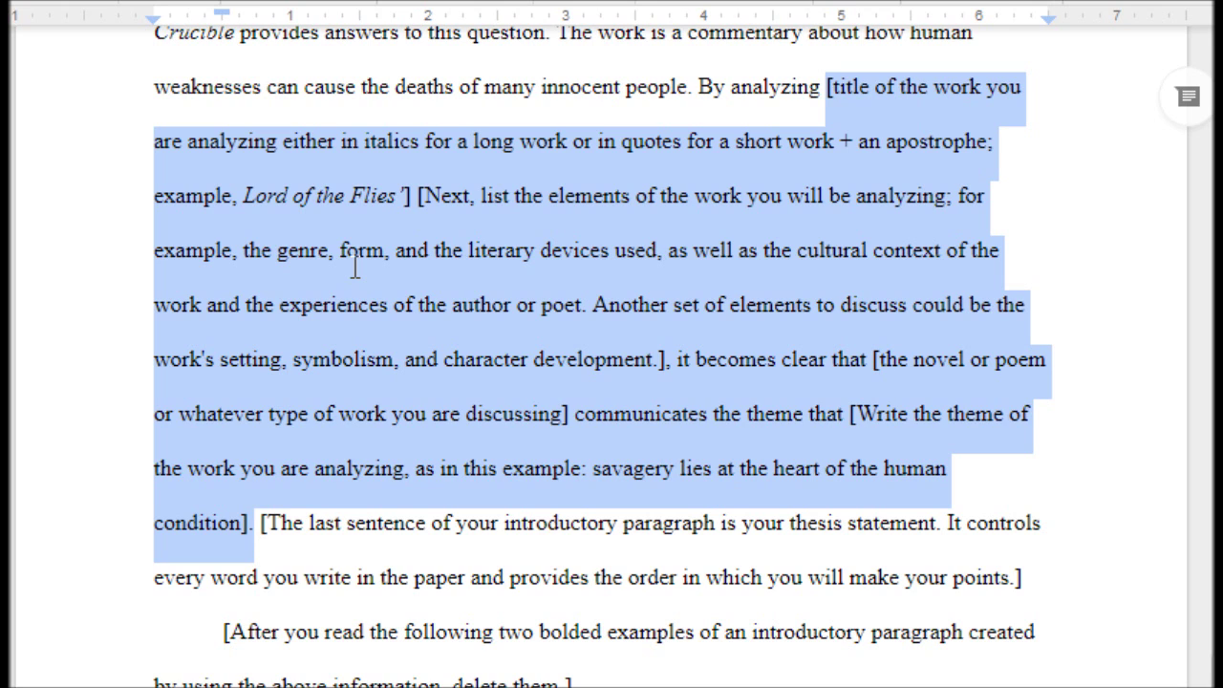
{"action": "type", "text": "The Crucible's characterizations of Abigail Williams, Mary Warren, and Judge Danforth (the characters who are most responsible for the deaths in Salem), it becomes clear that The Crucible communicates the theme that human weaknesses can bring death to individuals and destruction to societies."}
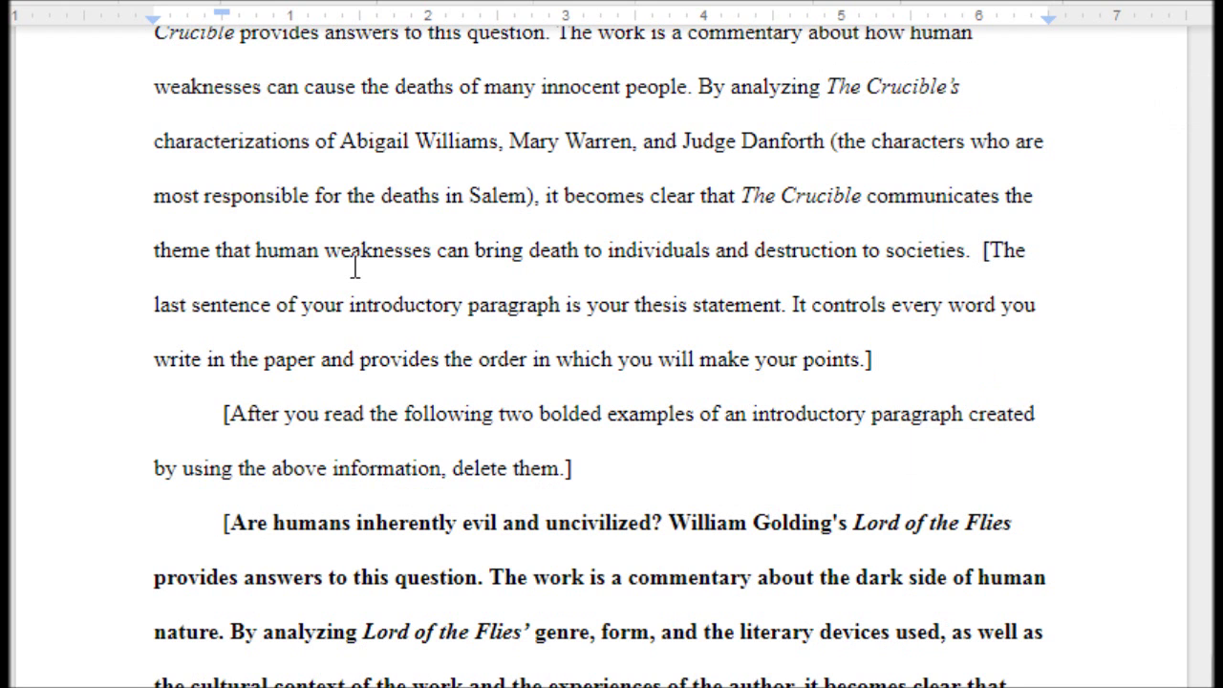
{"action": "mouse_move", "coordinate": [692, 84]}
{"action": "left_mouse_down"}
{"action": "mouse_move", "coordinate": [819, 90]}
{"action": "mouse_move", "coordinate": [899, 172]}
{"action": "mouse_move", "coordinate": [904, 237]}
{"action": "mouse_move", "coordinate": [923, 254]}
{"action": "mouse_move", "coordinate": [974, 256]}
{"action": "left_mouse_up"}
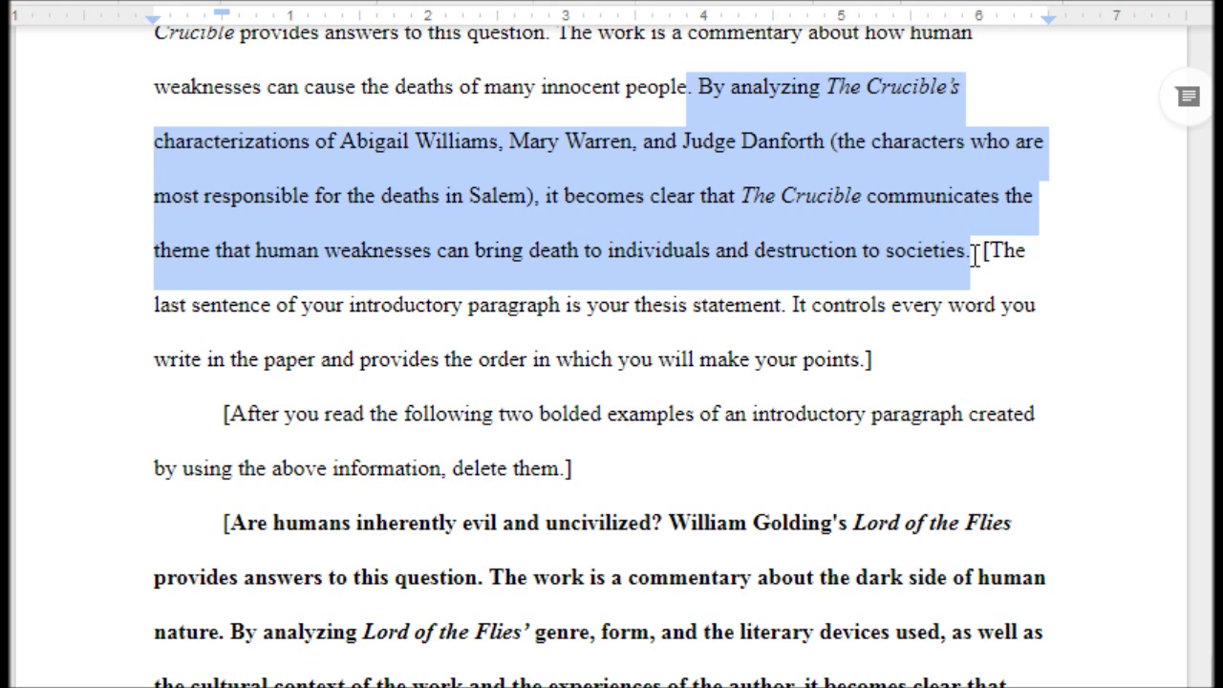
Review the bracketed thesis statement instruction against the order of the three characters named in the preceding sentence
{"action": "left_click", "coordinate": [984, 249]}
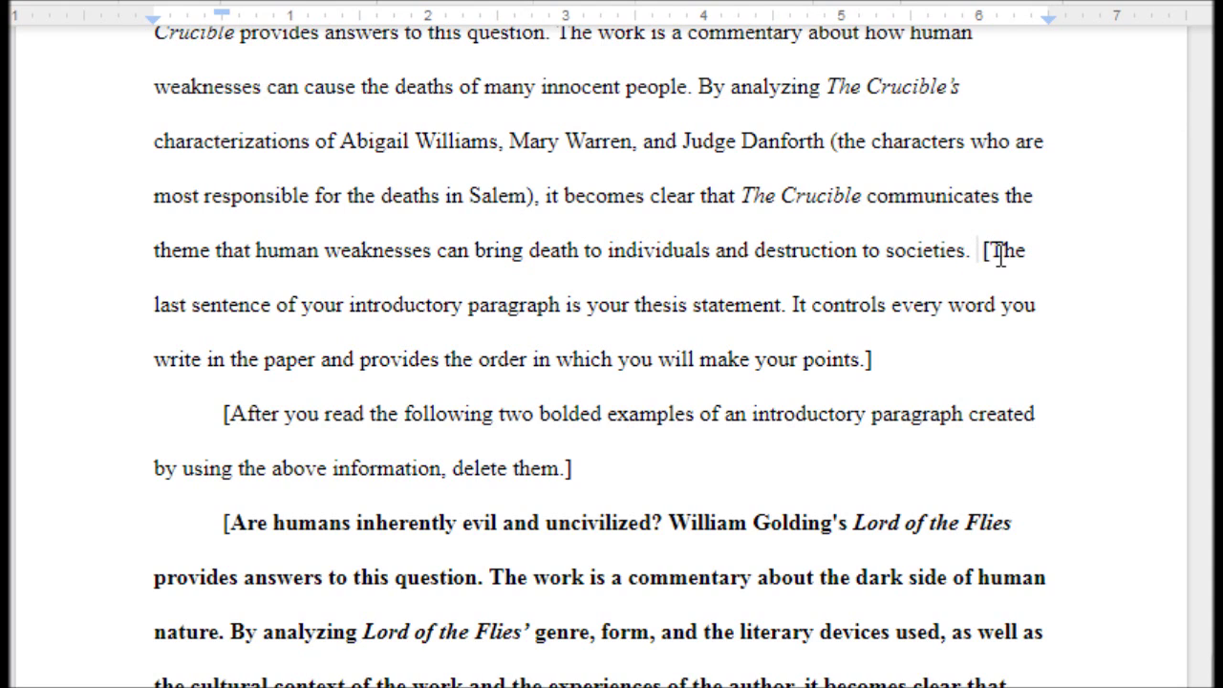
{"action": "left_click", "coordinate": [1025, 254], "text": "shift"}
{"action": "left_click_drag", "start_coordinate": [1034, 318], "coordinate": [1042, 370]}
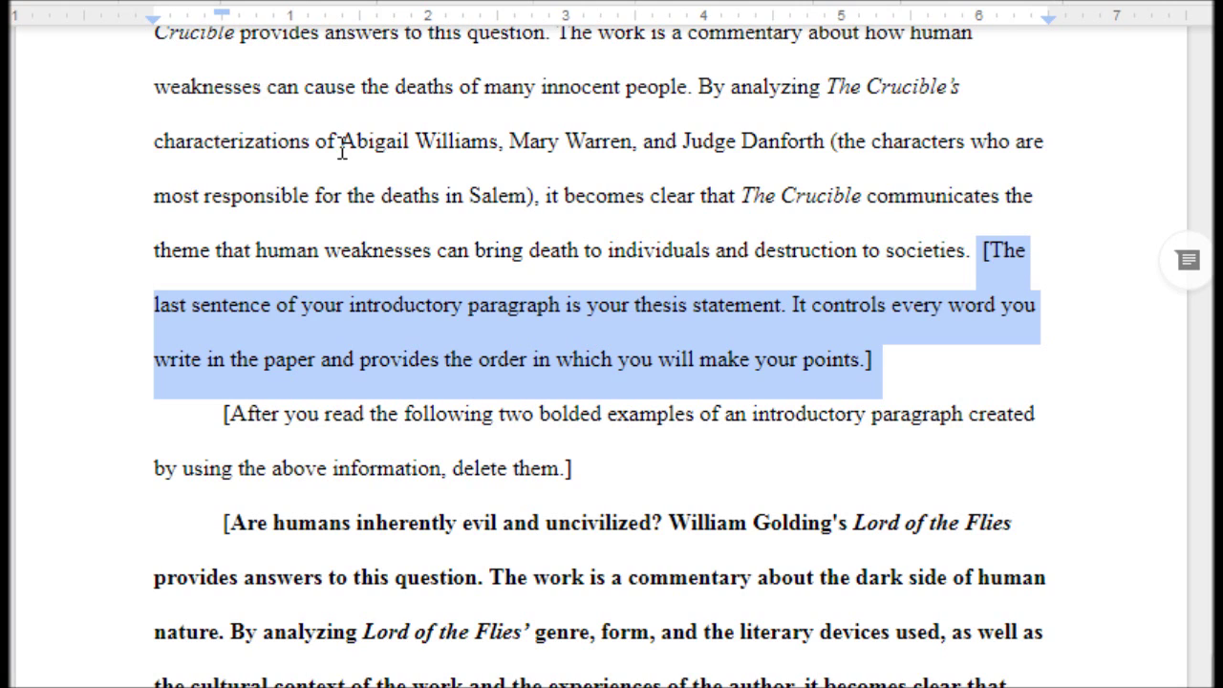
{"action": "left_click_drag", "start_coordinate": [346, 141], "coordinate": [805, 144]}
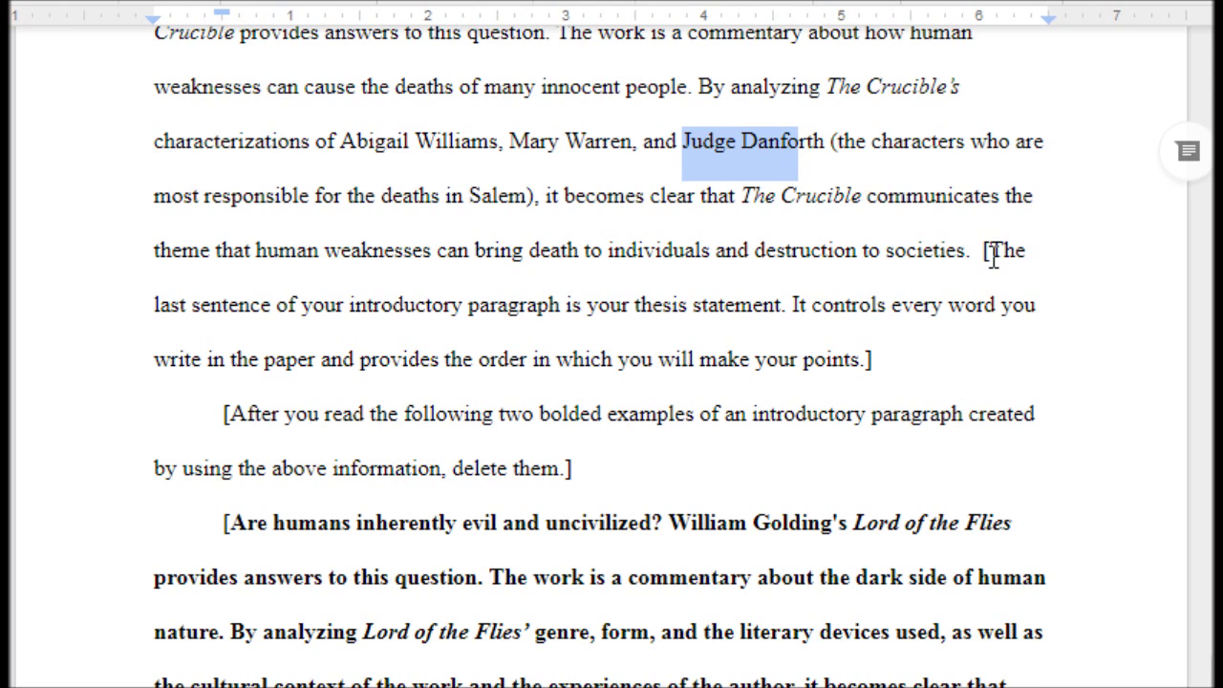
Delete the bracketed thesis statement instruction and the two bolded Lord of the Flies example paragraphs with their note after the introduction
{"action": "left_click_drag", "start_coordinate": [983, 250], "coordinate": [1054, 368]}
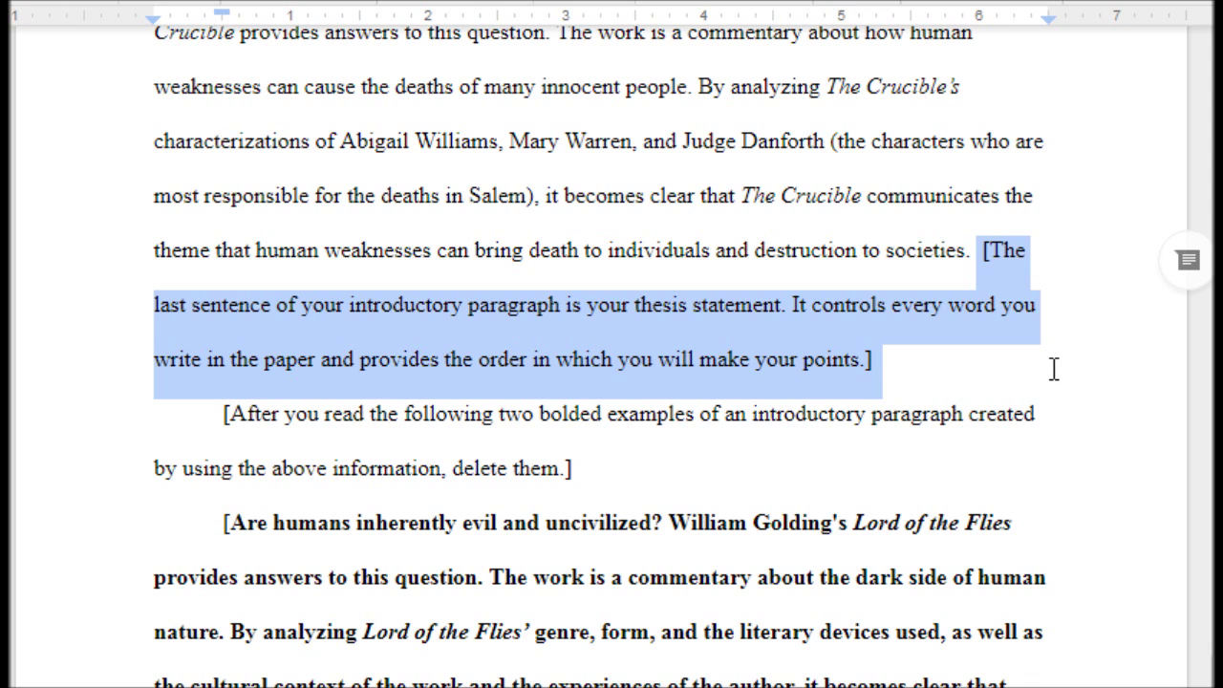
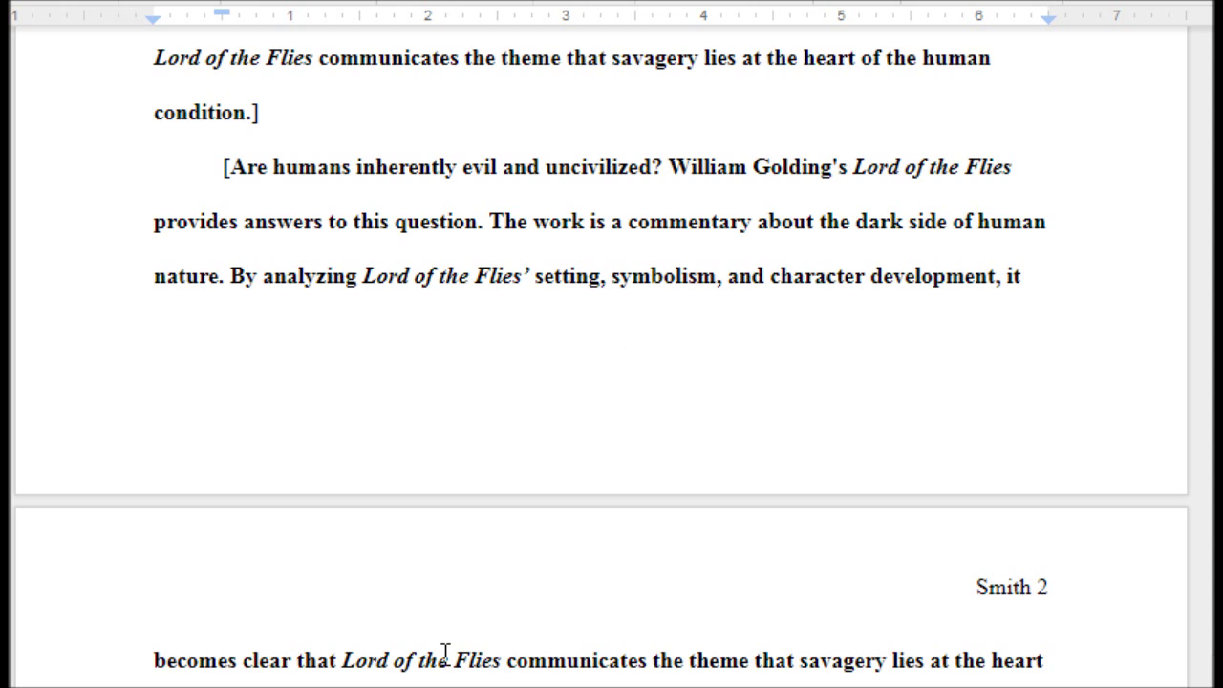
{"action": "left_click_drag", "start_coordinate": [445, 651], "coordinate": [197, 87]}
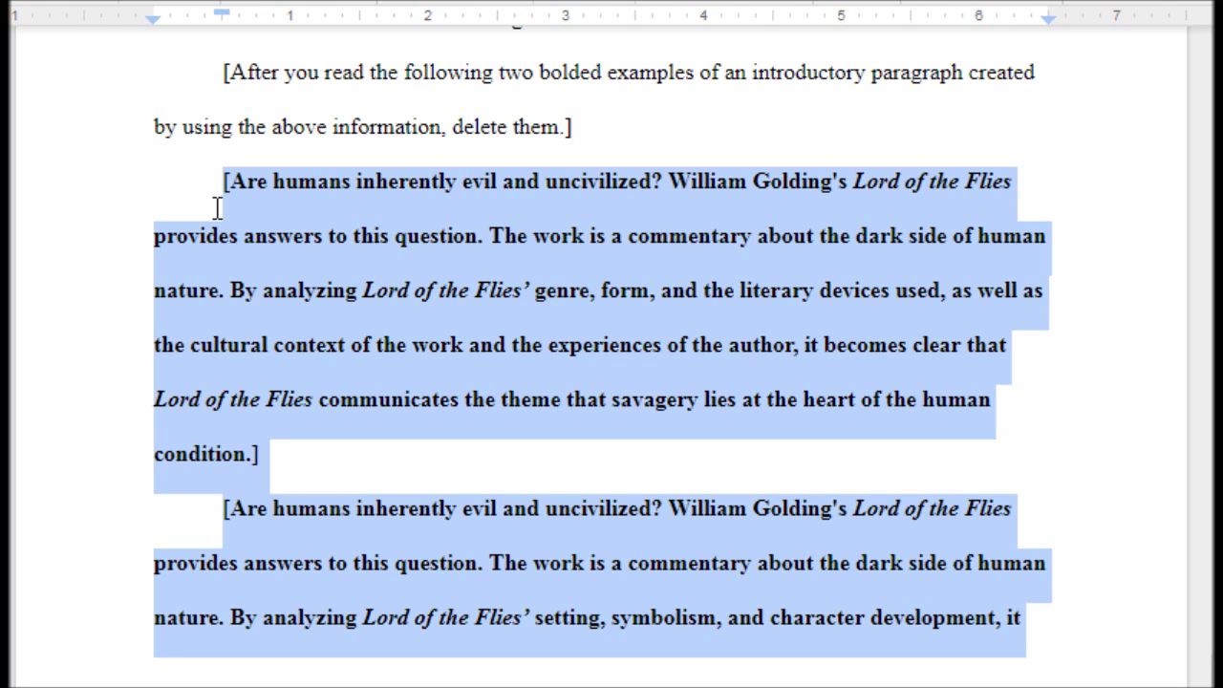
{"action": "key", "text": "BackSpace"}
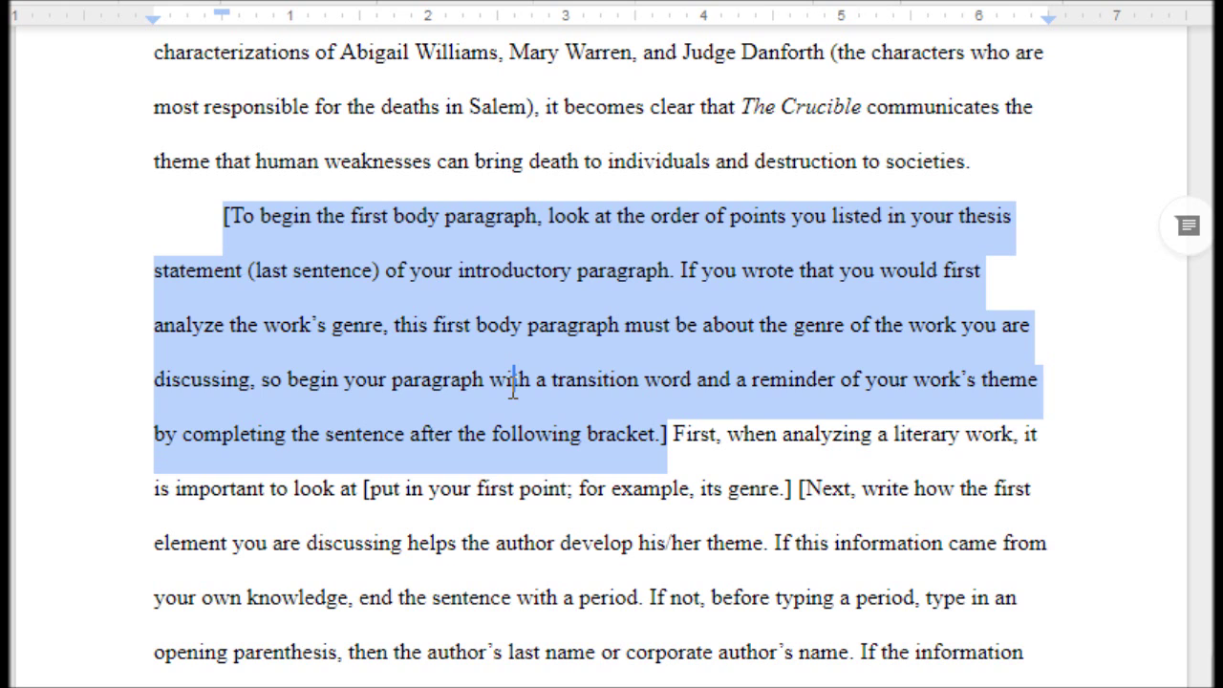
Review the bracketed instruction on beginning the first body paragraph, and delete it so the paragraph starts with "First, when analyzing a literary work"
{"action": "left_click", "coordinate": [514, 383]}
{"action": "left_click", "coordinate": [910, 380]}
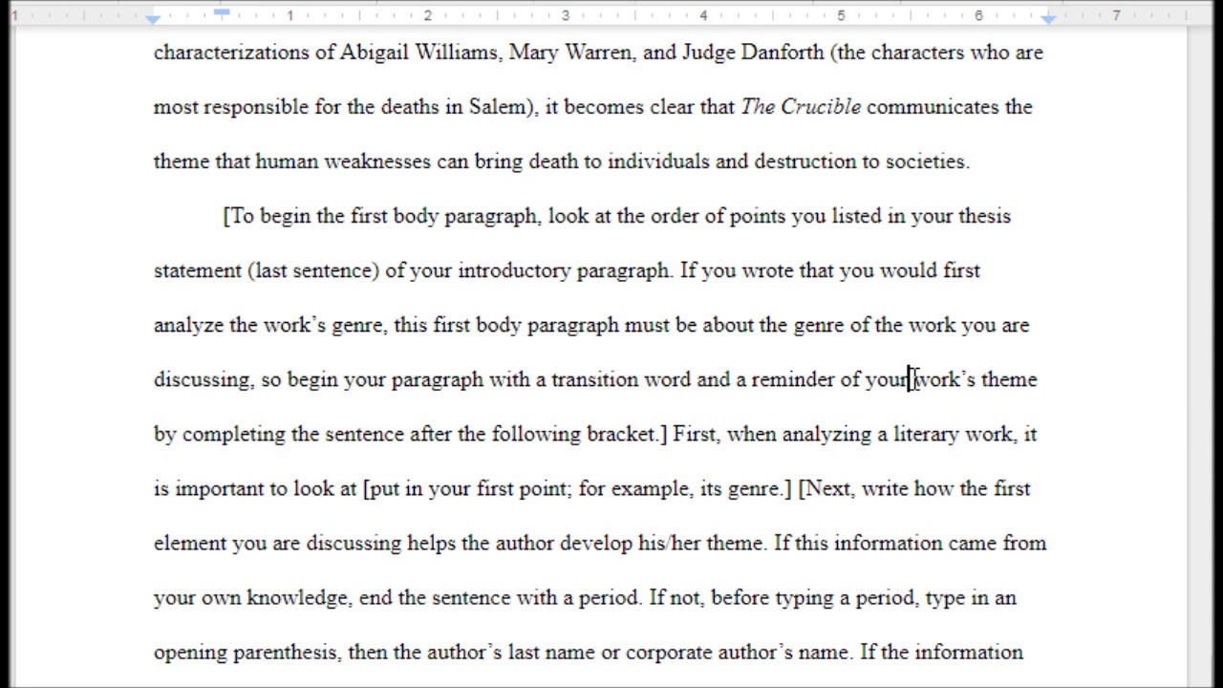
{"action": "left_click_drag", "start_coordinate": [910, 379], "coordinate": [1033, 389]}
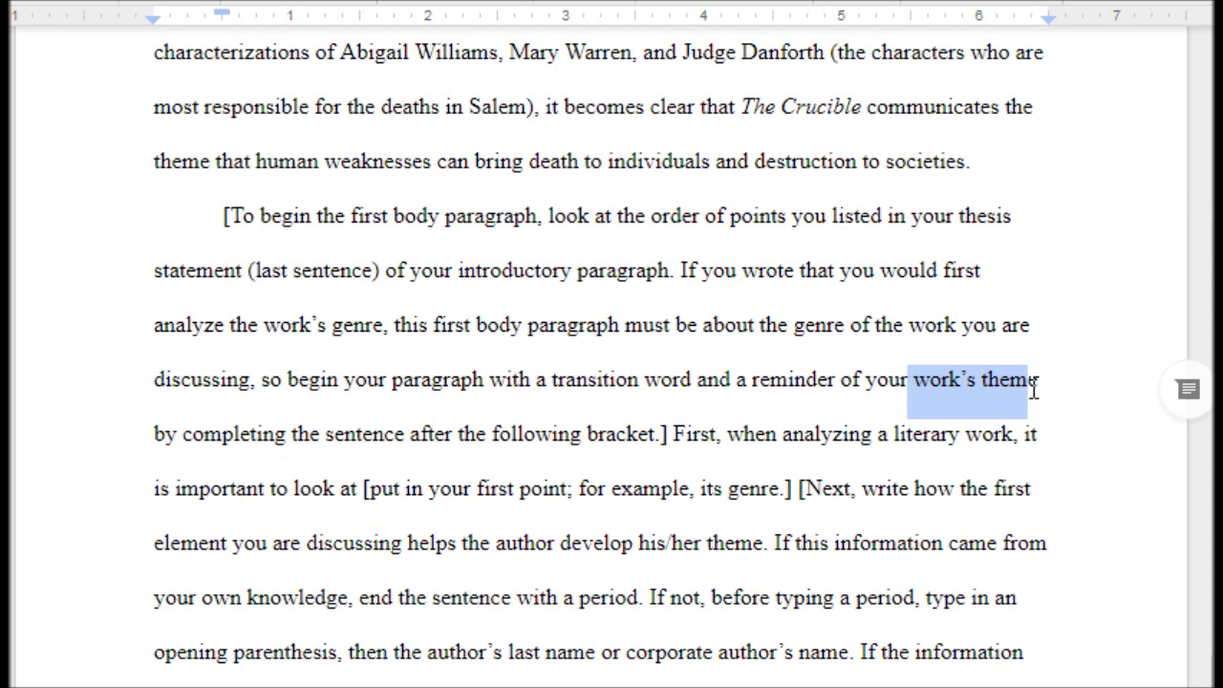
{"action": "left_click", "coordinate": [673, 435]}
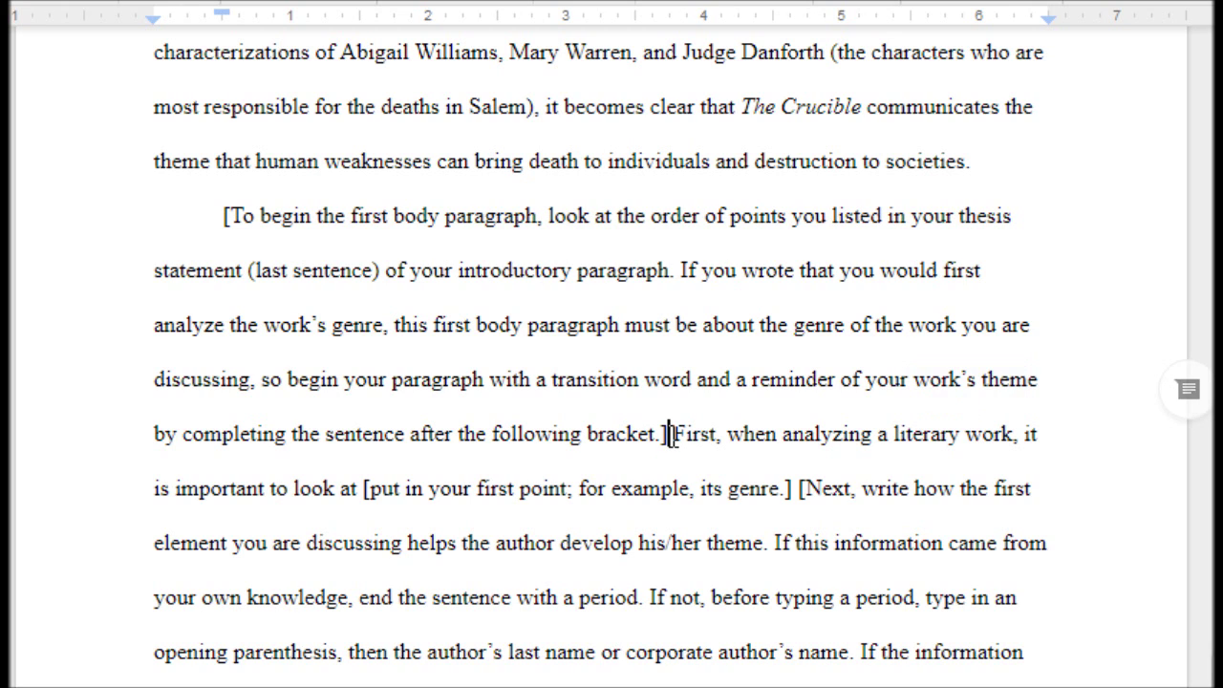
{"action": "left_click", "coordinate": [212, 221], "text": "shift"}
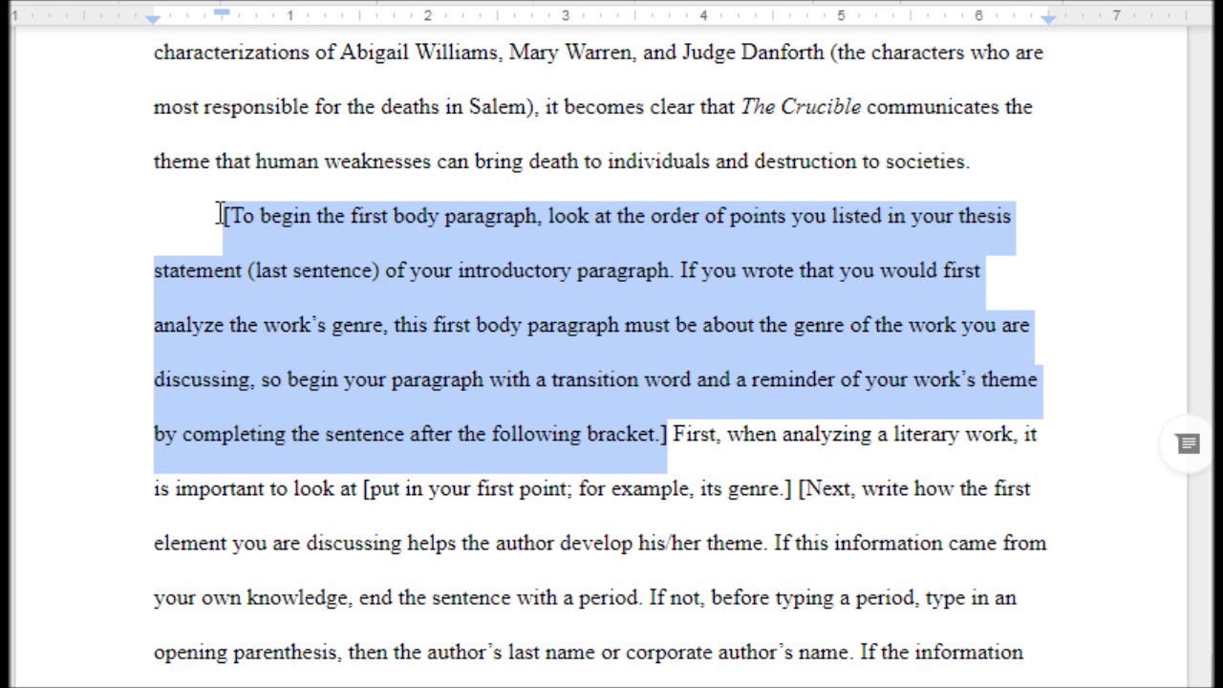
{"action": "key", "text": "BackSpace"}
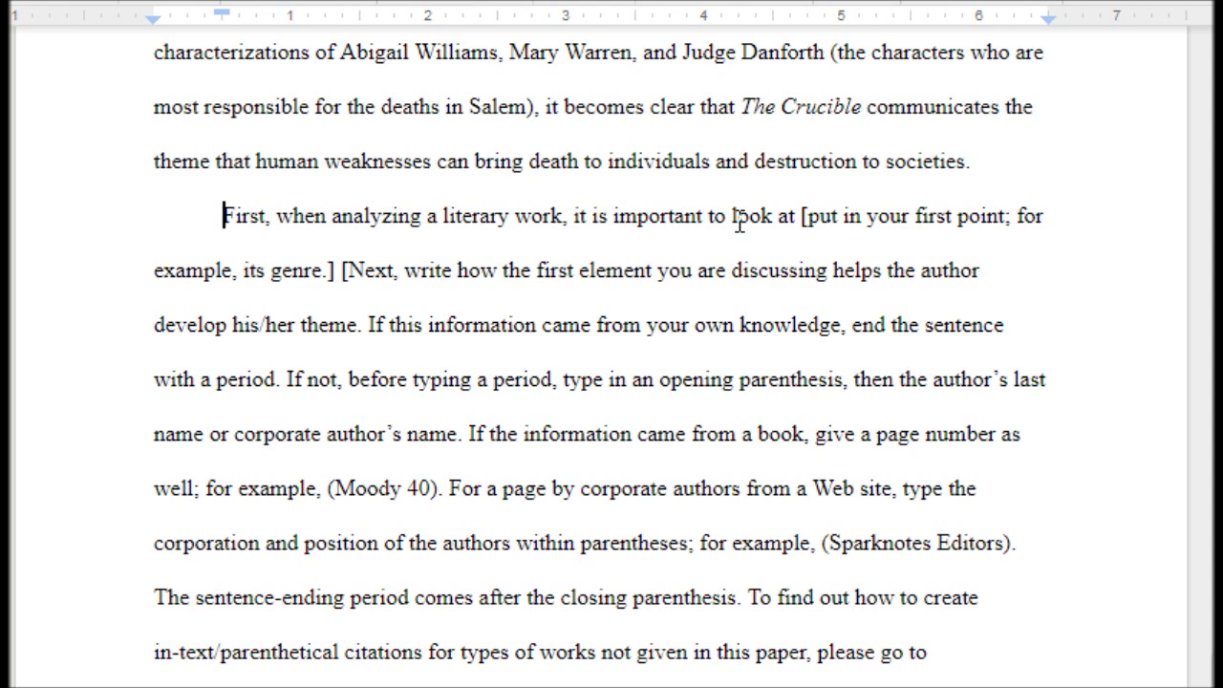
Replace the bracketed first-point placeholder after "it is important to look at" with "characterization."
{"action": "left_click_drag", "start_coordinate": [739, 222], "coordinate": [801, 212]}
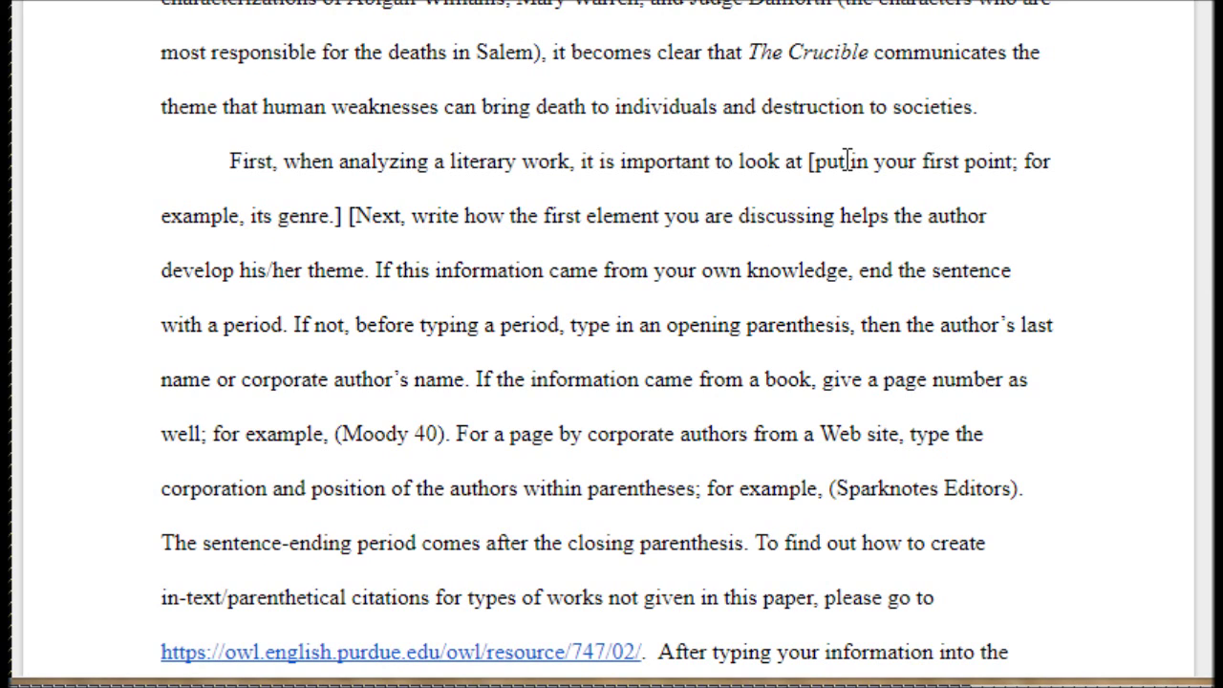
{"action": "left_click", "coordinate": [809, 163]}
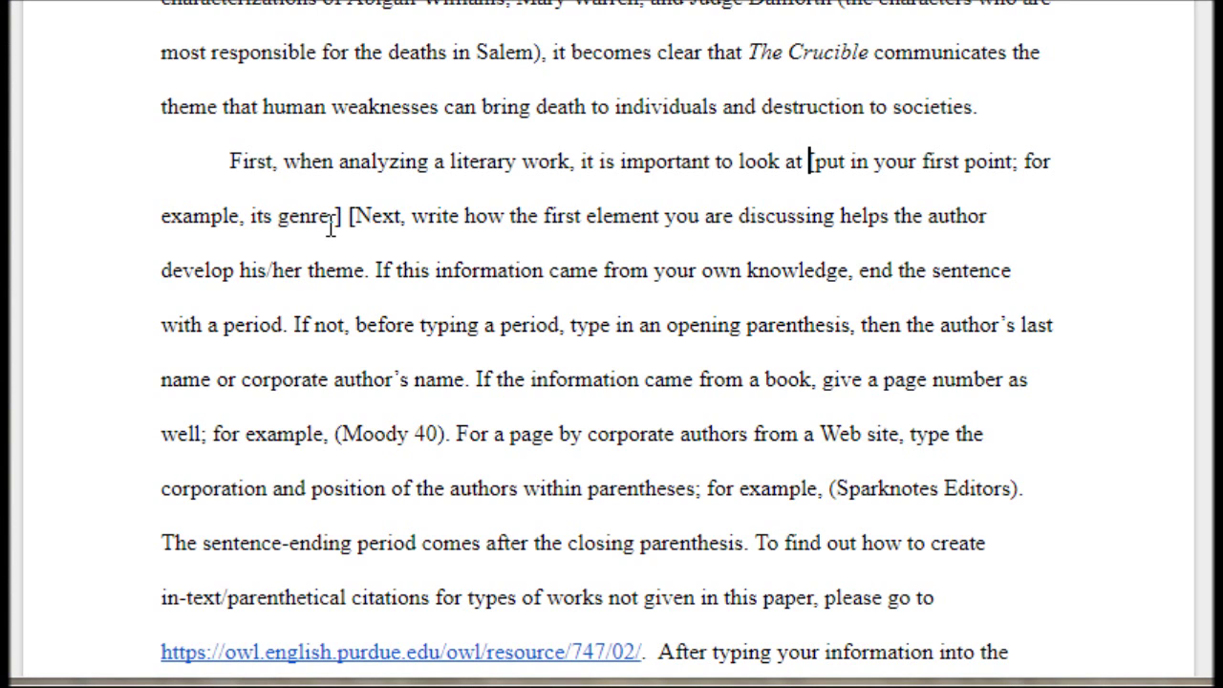
{"action": "left_click", "coordinate": [342, 218], "text": "shift"}
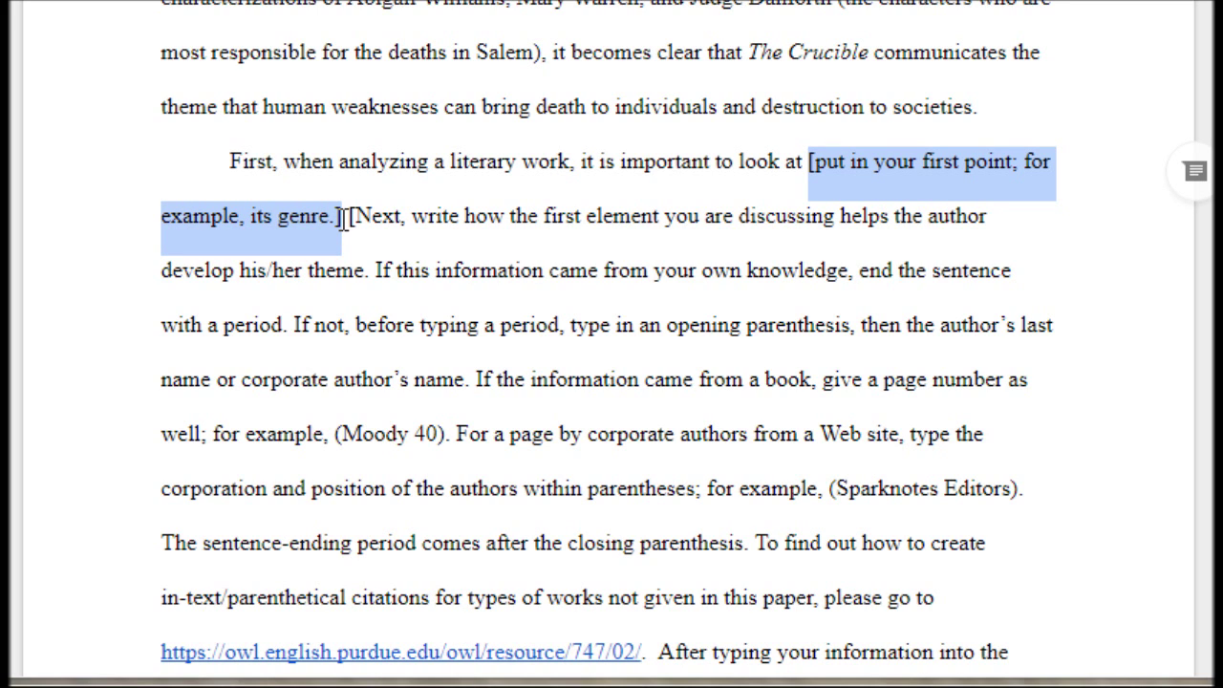
{"action": "type", "text": "characte"}
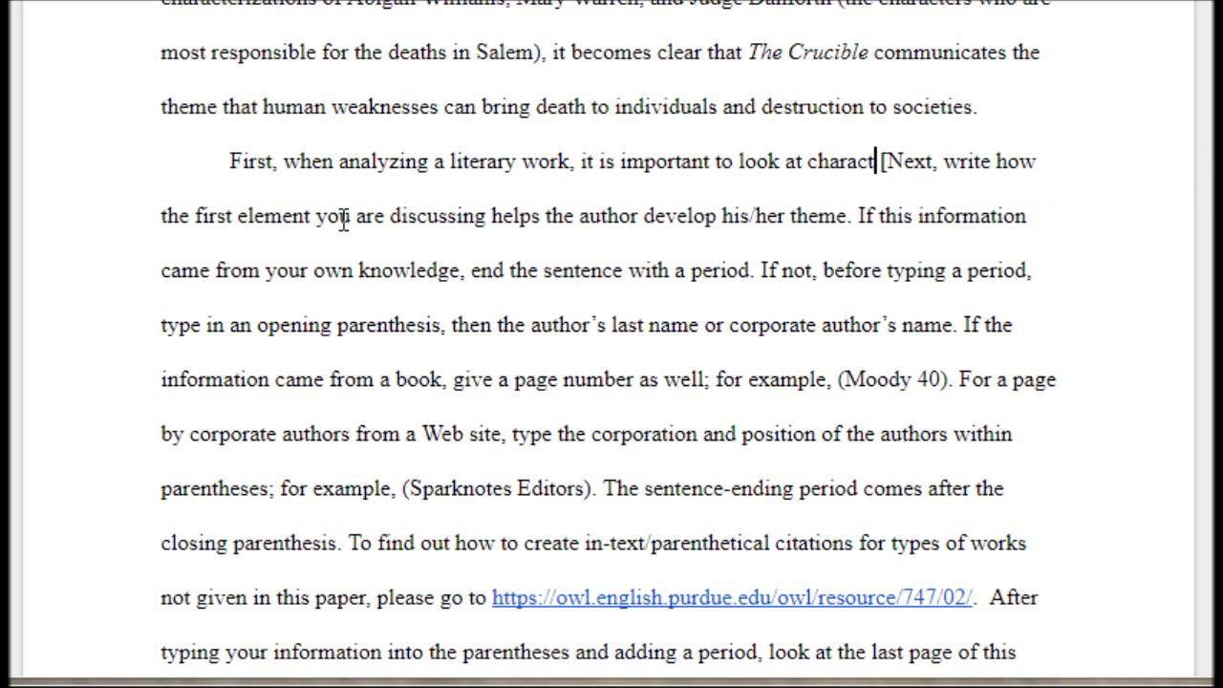
{"action": "type", "text": "r"}
{"action": "type", "text": "ization"}
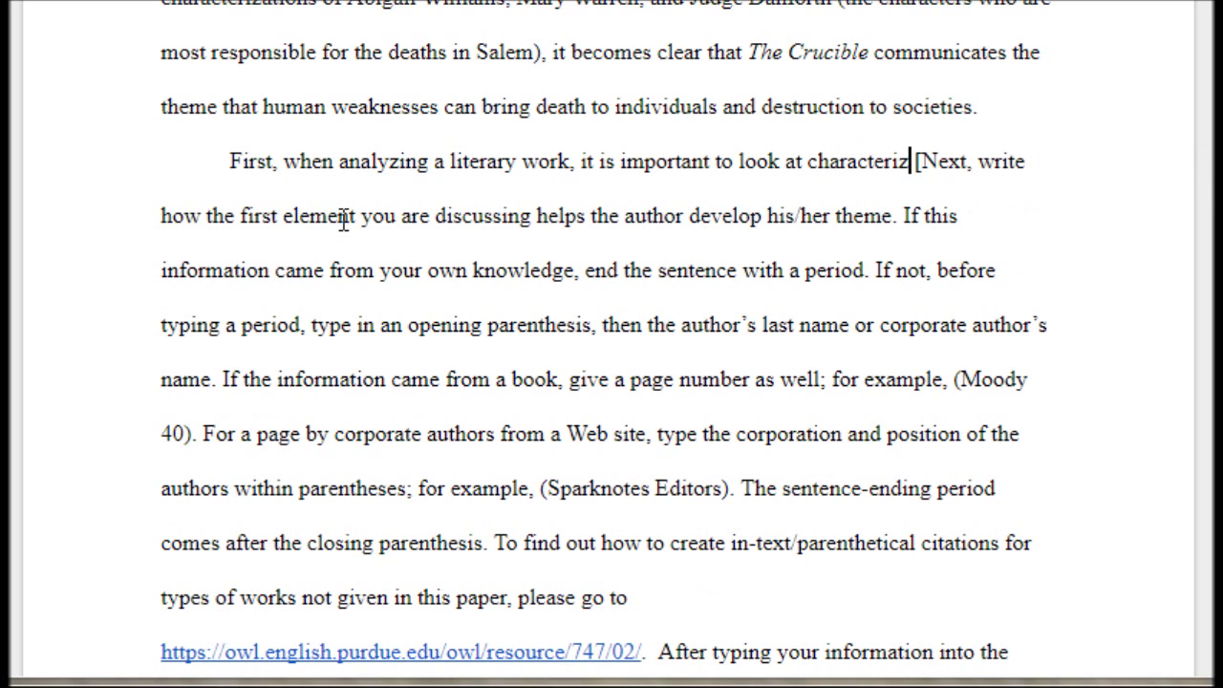
{"action": "type", "text": "."}
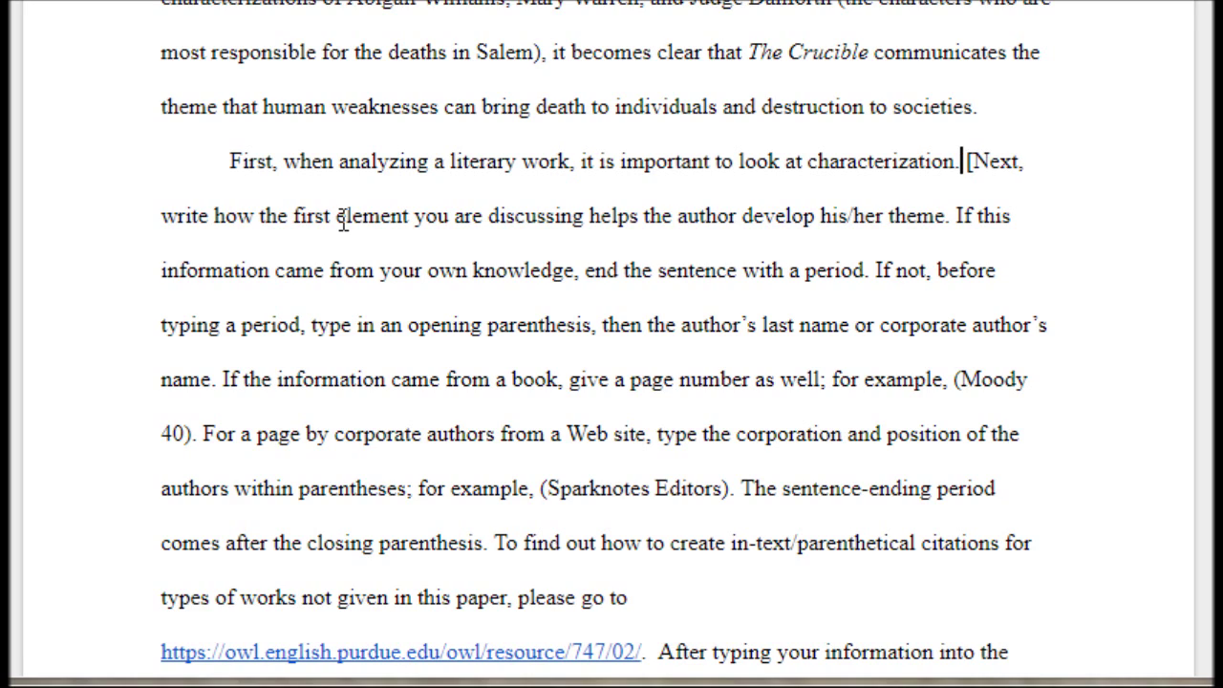
Replace the bracketed "Next, write how" instruction with "Abigail is an important character who demonstrates the fact that jealousy is a human weakness that can motivate a person to hurt others."
{"action": "left_click", "coordinate": [342, 216]}
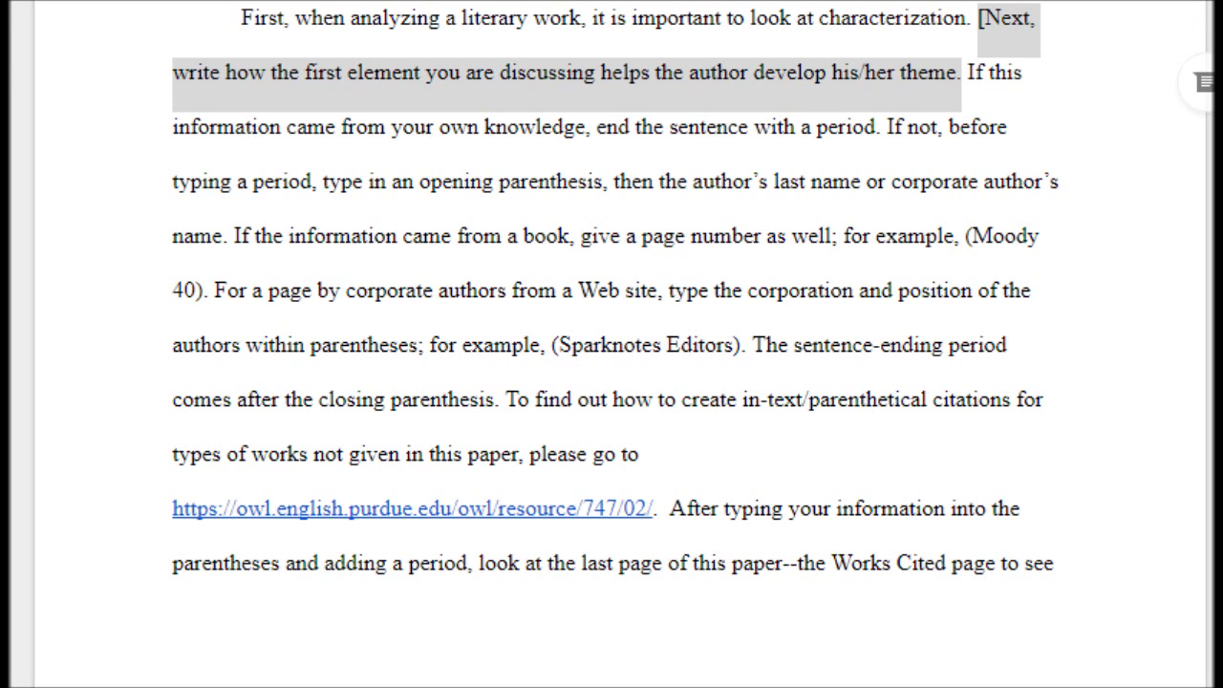
{"action": "type", "text": "Abigail is an important character who demonstrates the fact that jealousy is a human weakness that can motivate a person to hurt others."}
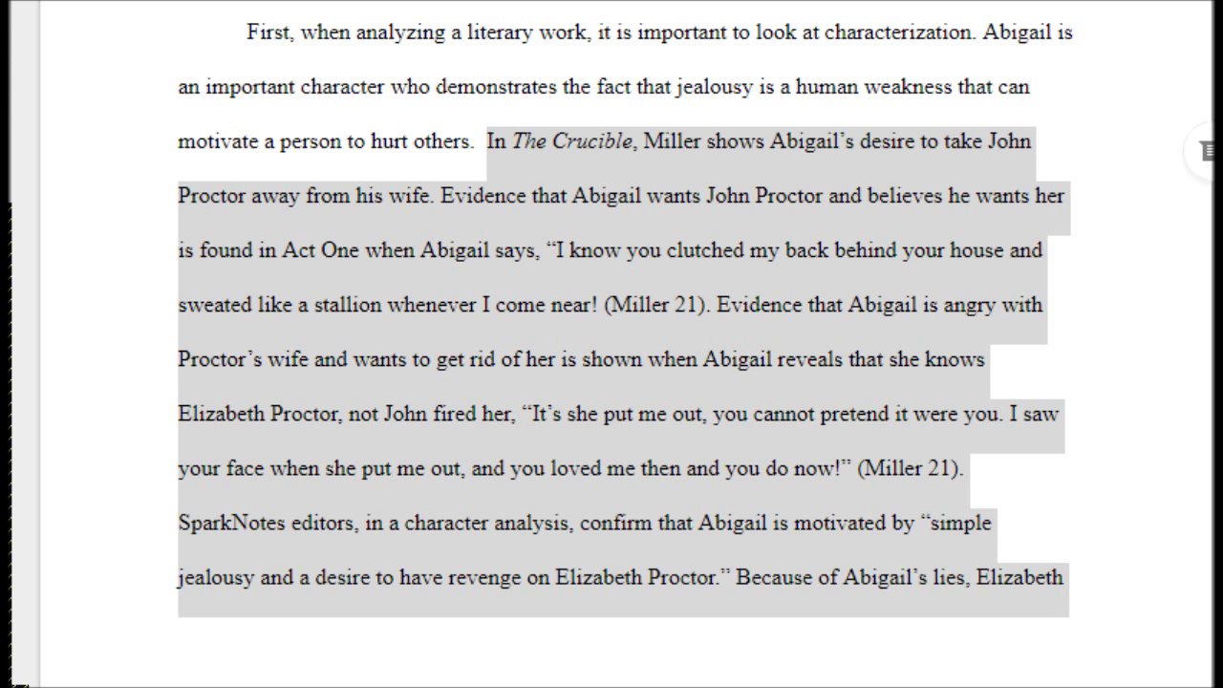
Review the first body paragraph's evidence about Abigail, its in-text citations, the concluding "Clearly" sentence, and the paragraph's opening transition
{"action": "left_click", "coordinate": [1075, 326]}
{"action": "left_click", "coordinate": [701, 304]}
{"action": "left_click_drag", "start_coordinate": [625, 304], "coordinate": [605, 305]}
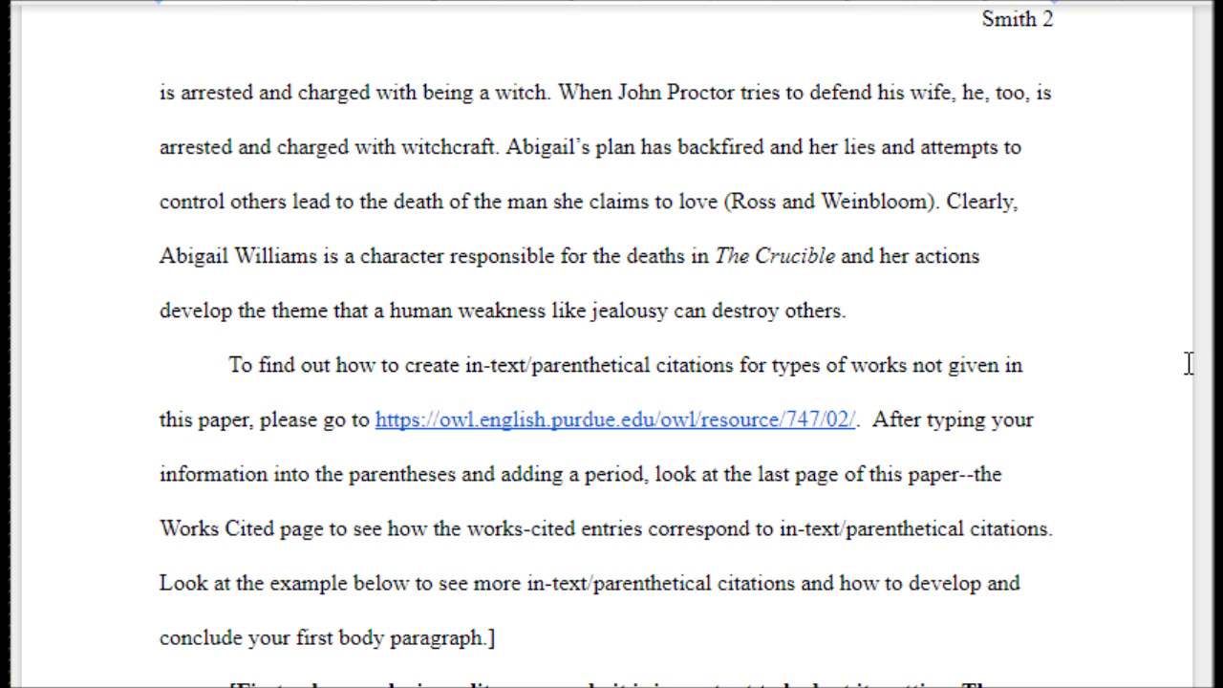
{"action": "left_click", "coordinate": [947, 203]}
{"action": "left_click", "coordinate": [1010, 311], "text": "shift"}
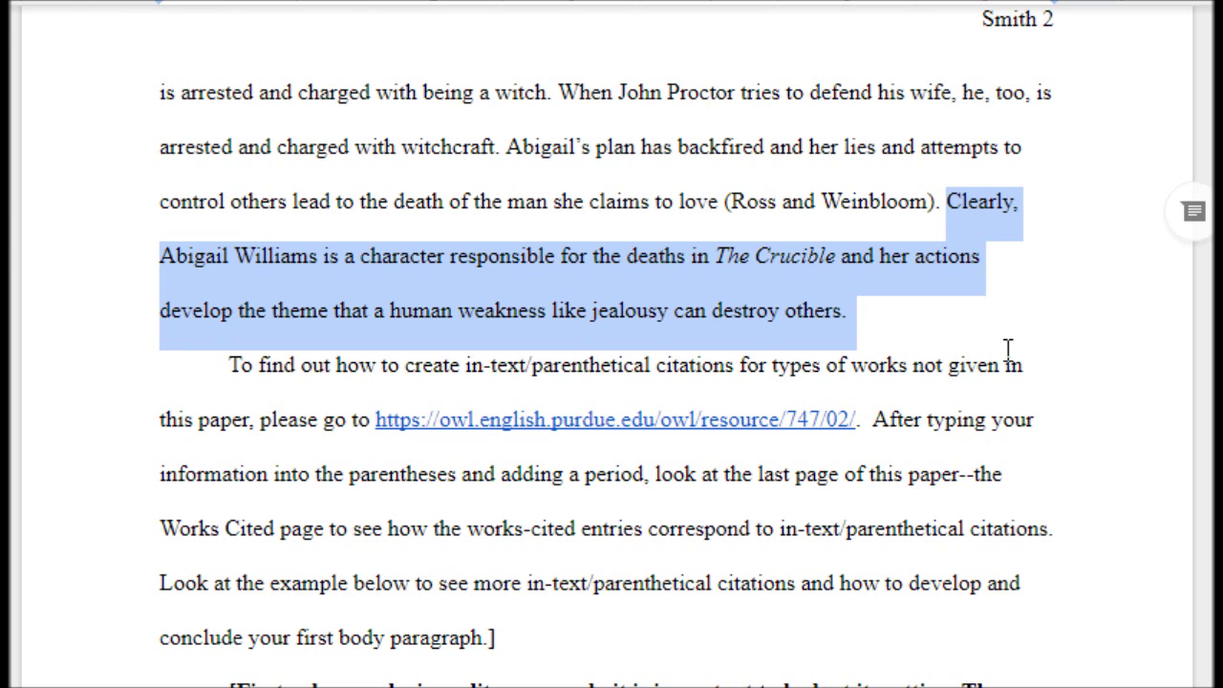
{"action": "key", "text": "Right"}
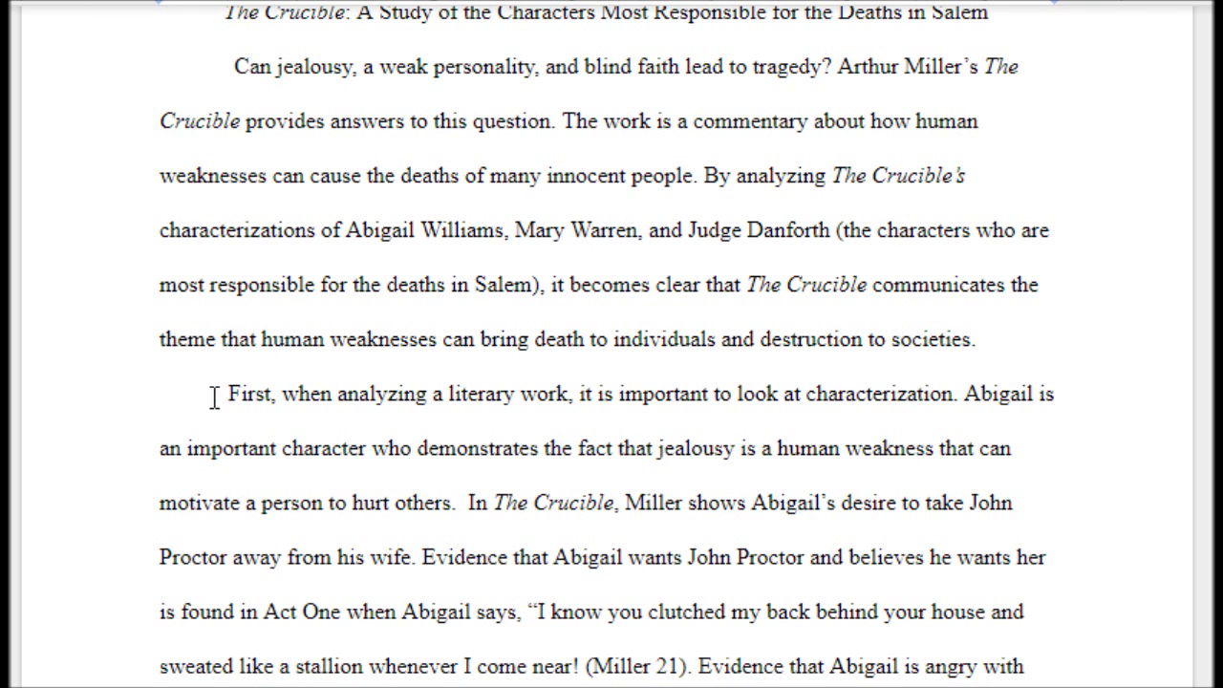
{"action": "double_click", "coordinate": [234, 392]}
{"action": "left_click_drag", "start_coordinate": [435, 429], "coordinate": [468, 504]}
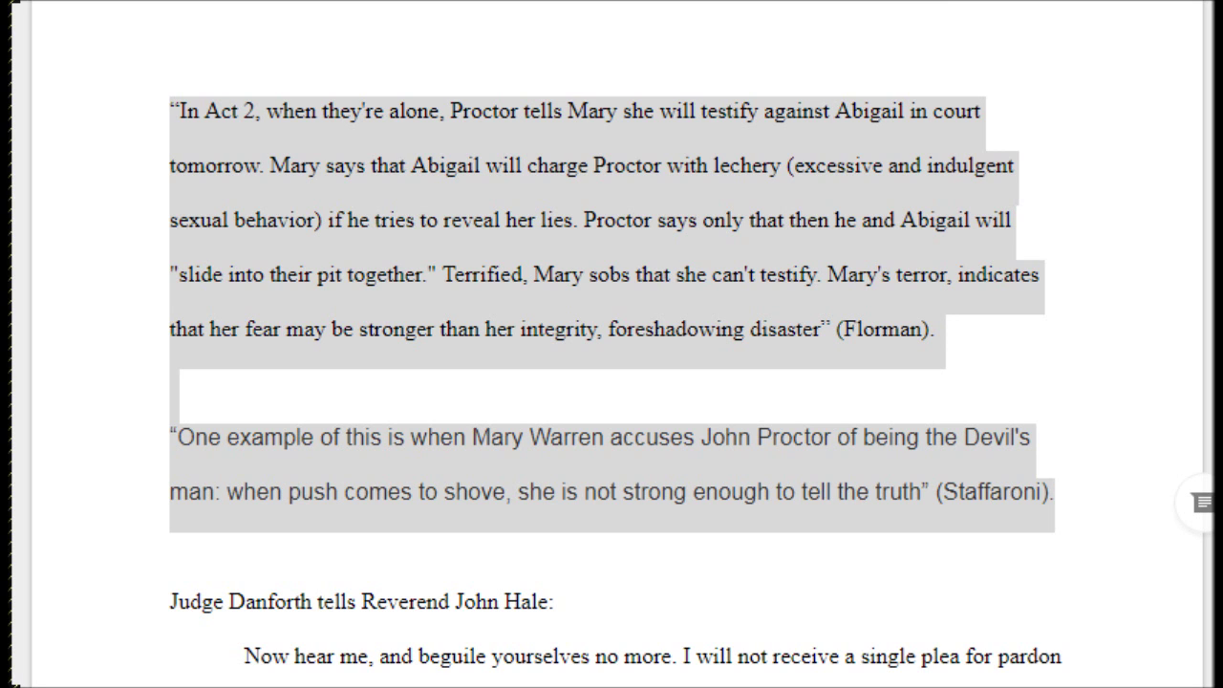
Examine the two quoted notes about Mary Warren's fear of testifying and her accusation of John Proctor, including their quotation marks and author citations
{"action": "left_click", "coordinate": [1016, 347]}
{"action": "left_click", "coordinate": [1012, 342]}
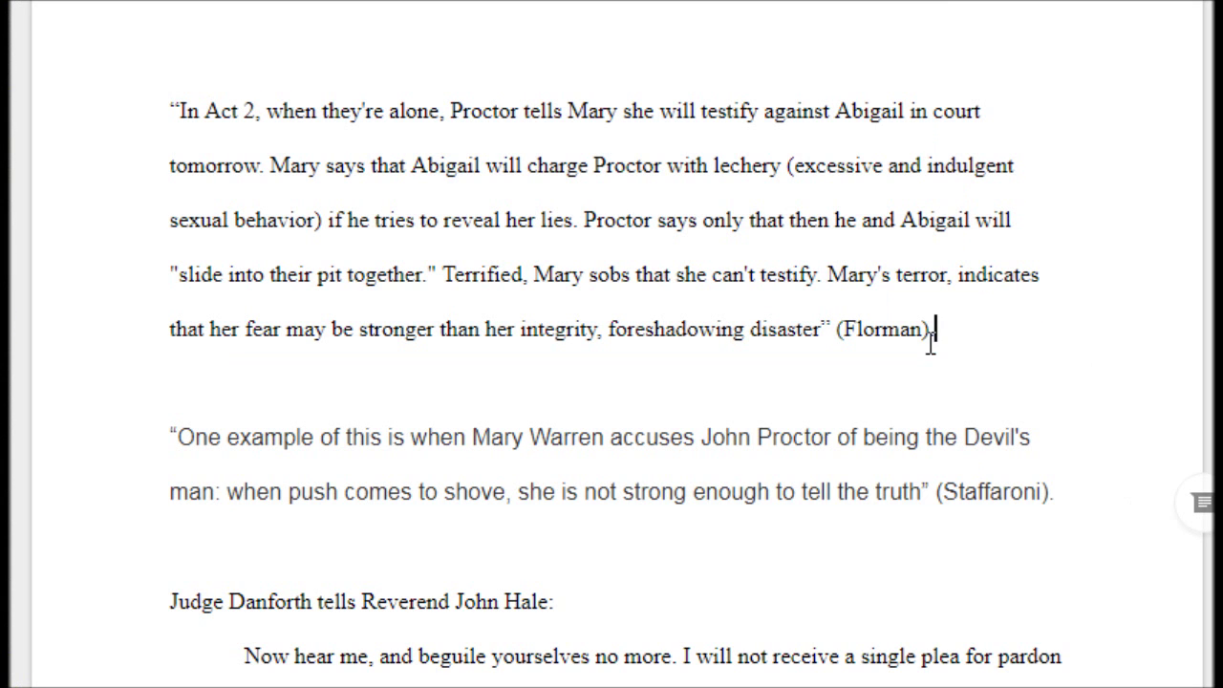
{"action": "left_click_drag", "start_coordinate": [943, 331], "coordinate": [840, 329]}
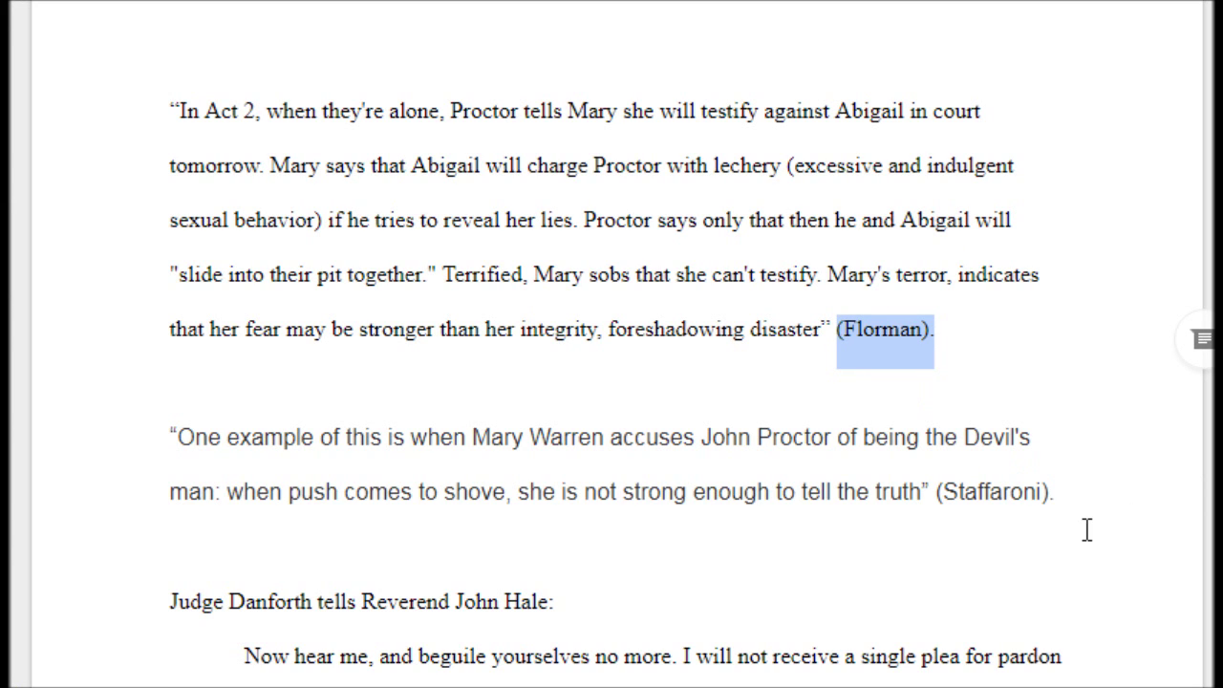
{"action": "left_click", "coordinate": [1074, 499]}
{"action": "left_click_drag", "start_coordinate": [1074, 499], "coordinate": [889, 493]}
{"action": "left_click_drag", "start_coordinate": [487, 483], "coordinate": [131, 466]}
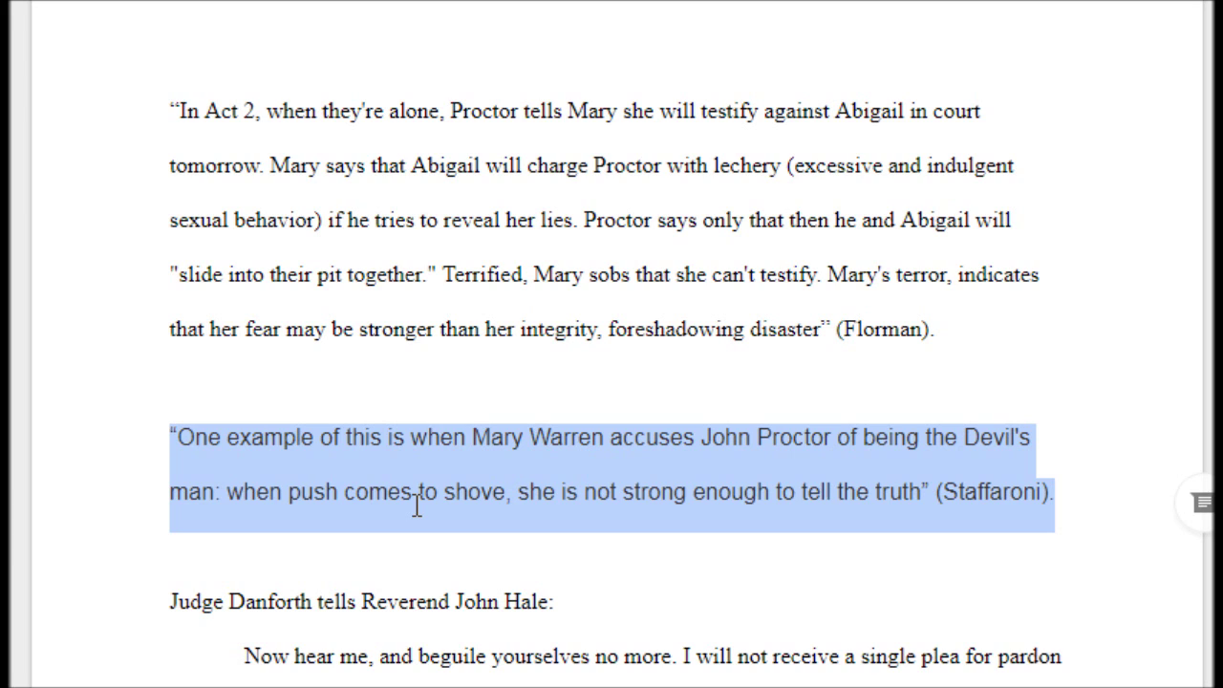
{"action": "left_click", "coordinate": [720, 492]}
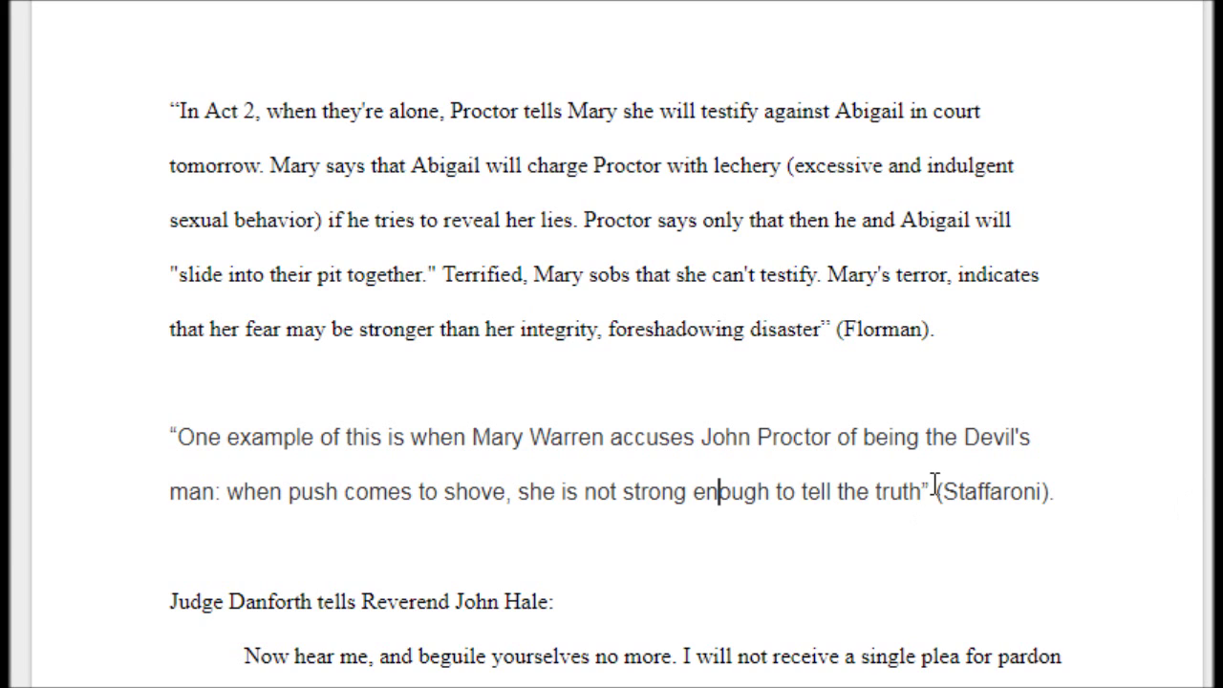
{"action": "left_click_drag", "start_coordinate": [928, 491], "coordinate": [156, 435]}
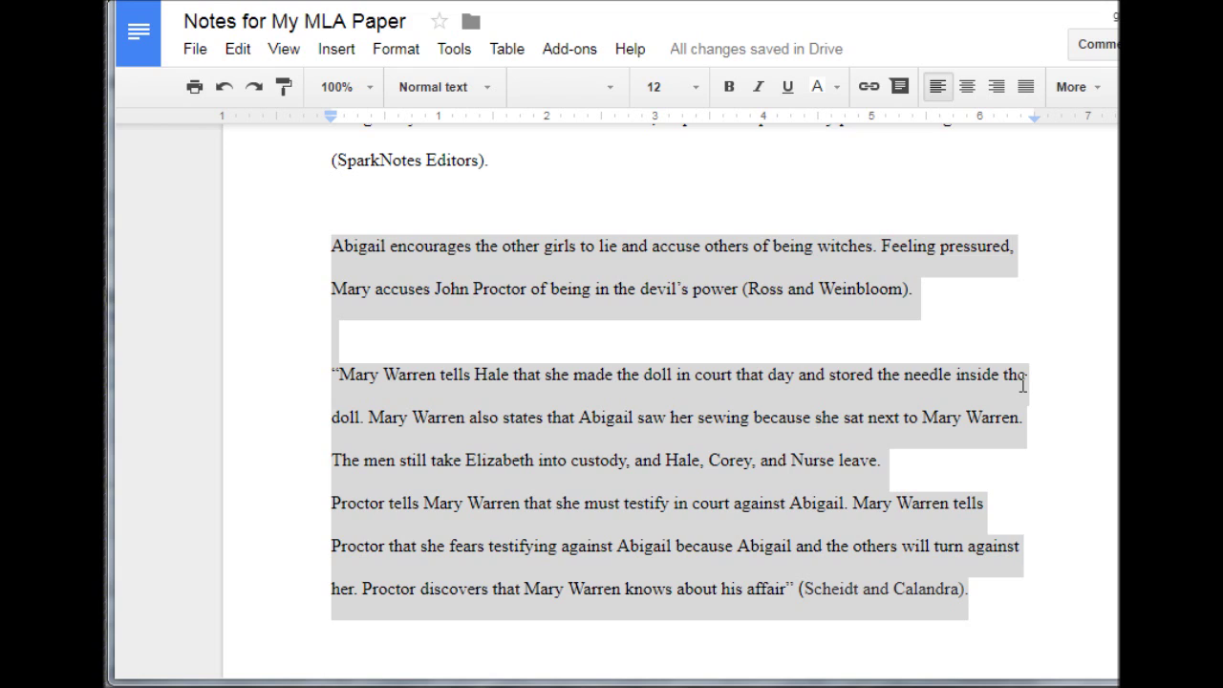
Examine the two-author in-text citations ending the paraphrased and quoted Mary Warren passages in Notes for My MLA Paper
{"action": "key", "text": "shift+Up"}
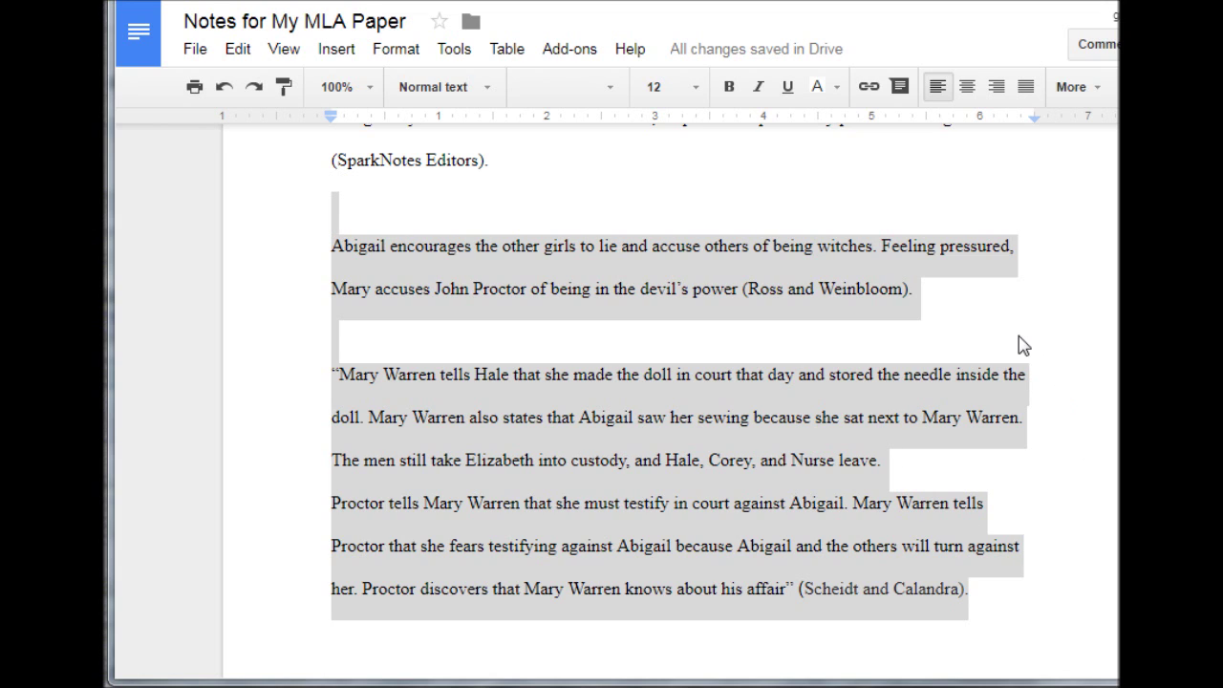
{"action": "left_click", "coordinate": [920, 290]}
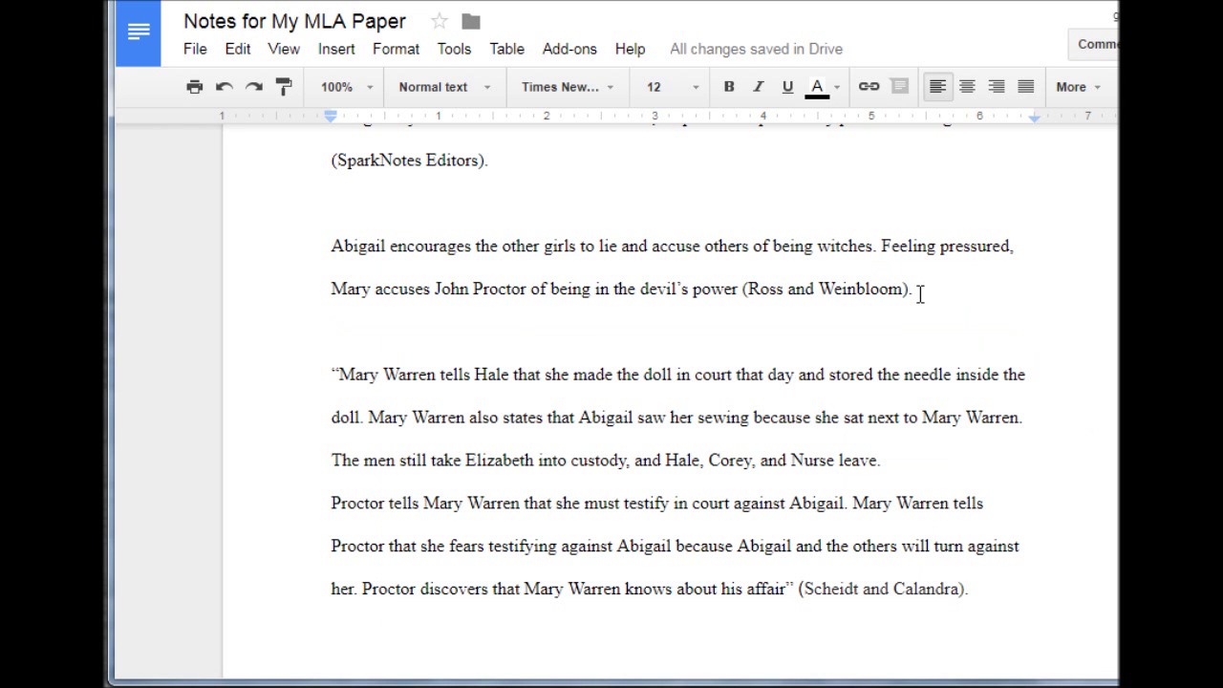
{"action": "left_click_drag", "start_coordinate": [920, 290], "coordinate": [740, 286]}
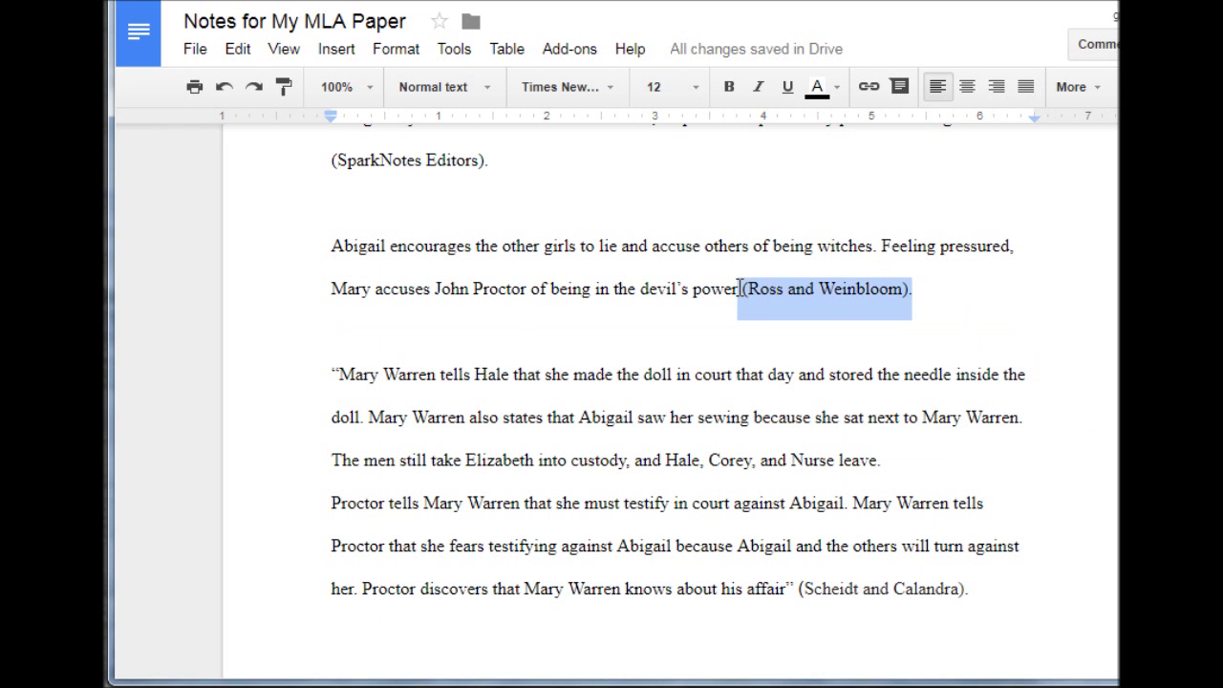
{"action": "left_click", "coordinate": [982, 591]}
{"action": "left_click_drag", "start_coordinate": [975, 588], "coordinate": [799, 593]}
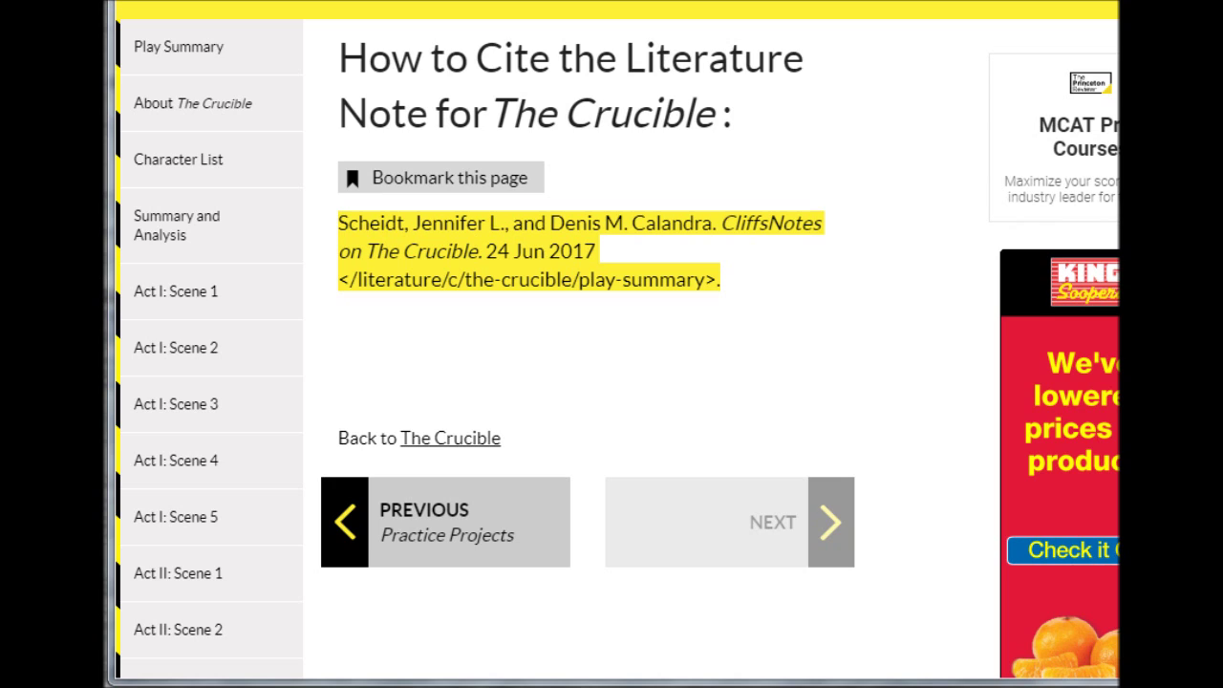
Examine the suggested citation for The Crucible on the CliffsNotes page, including the angle brackets around its URL
{"action": "left_click", "coordinate": [725, 292]}
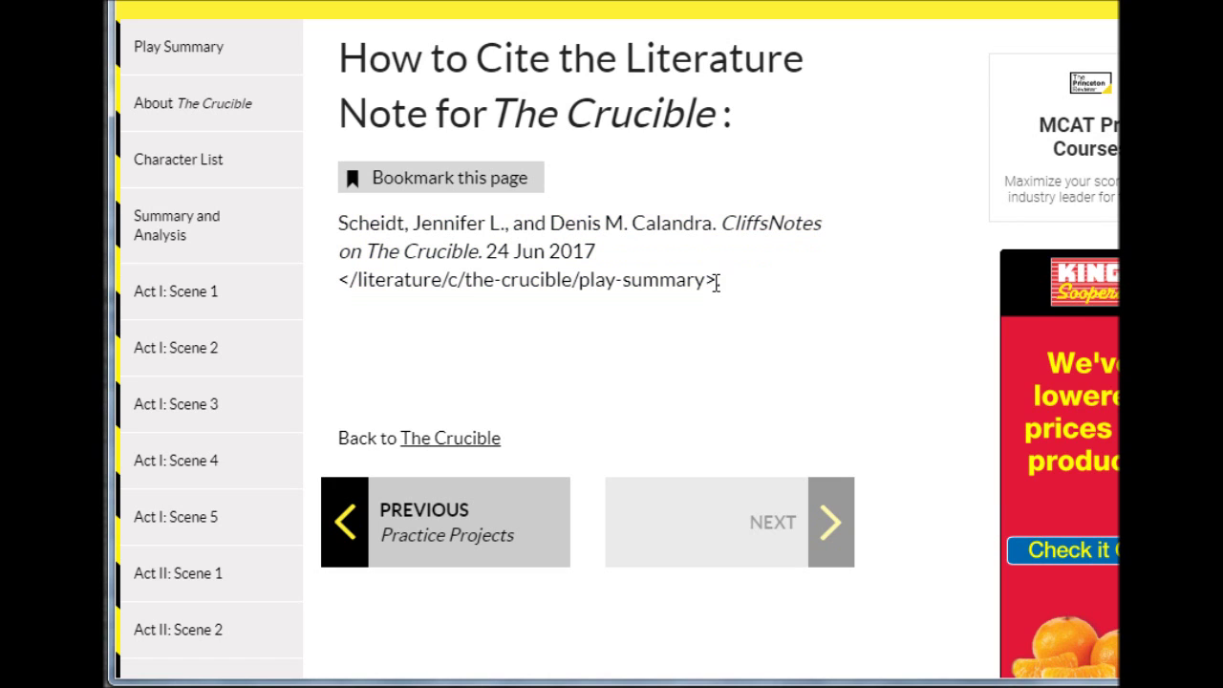
{"action": "left_click_drag", "start_coordinate": [727, 282], "coordinate": [316, 226]}
{"action": "left_click", "coordinate": [524, 280]}
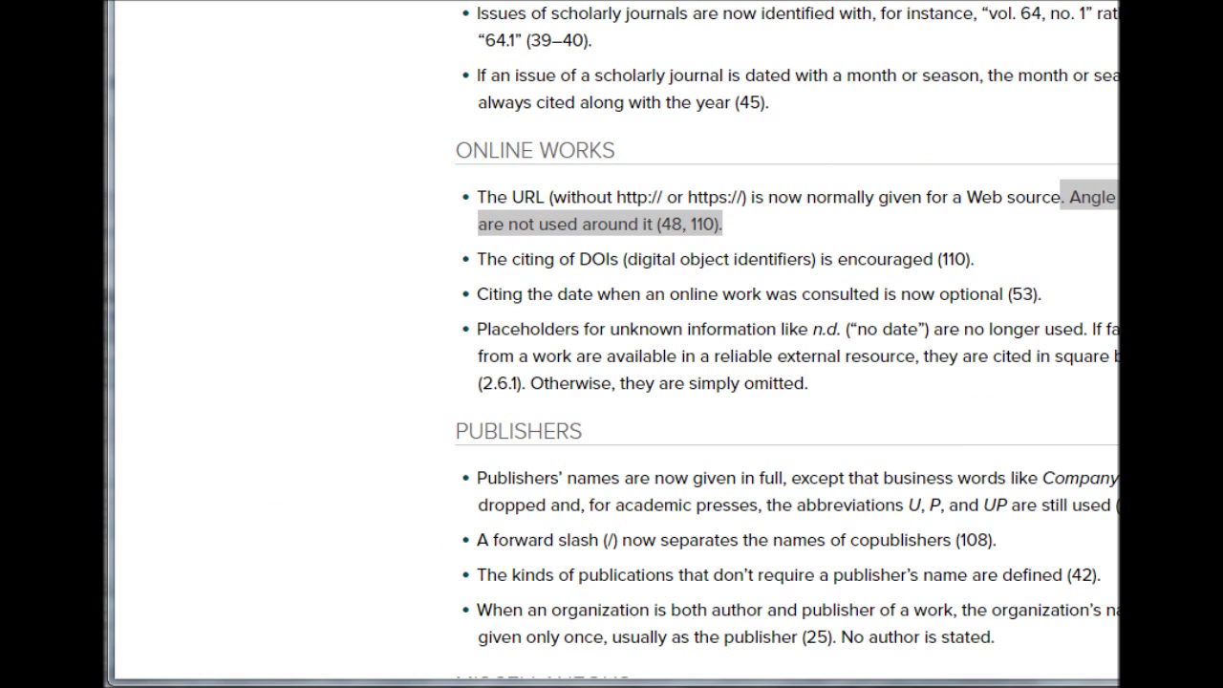
Switch to the MLA 8th Edition Research Paper Template and select the Purdue OWL link in the Works Cited instructions
{"action": "key", "text": "alt+Tab"}
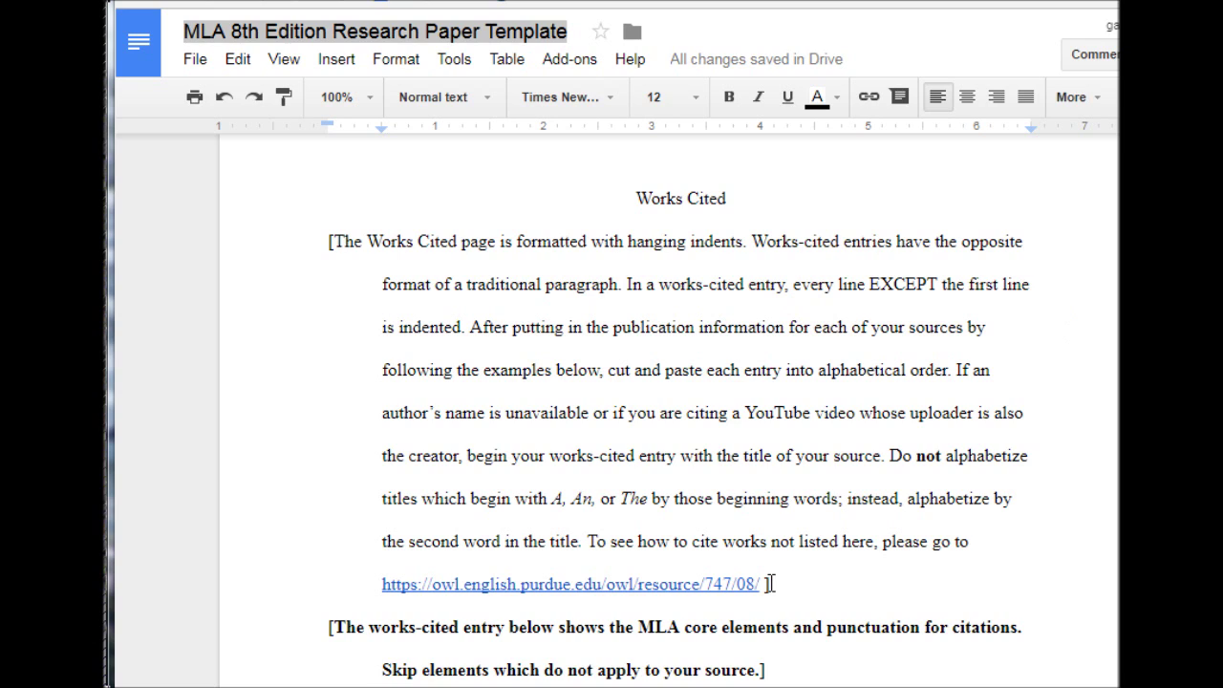
{"action": "left_click_drag", "start_coordinate": [771, 584], "coordinate": [772, 602]}
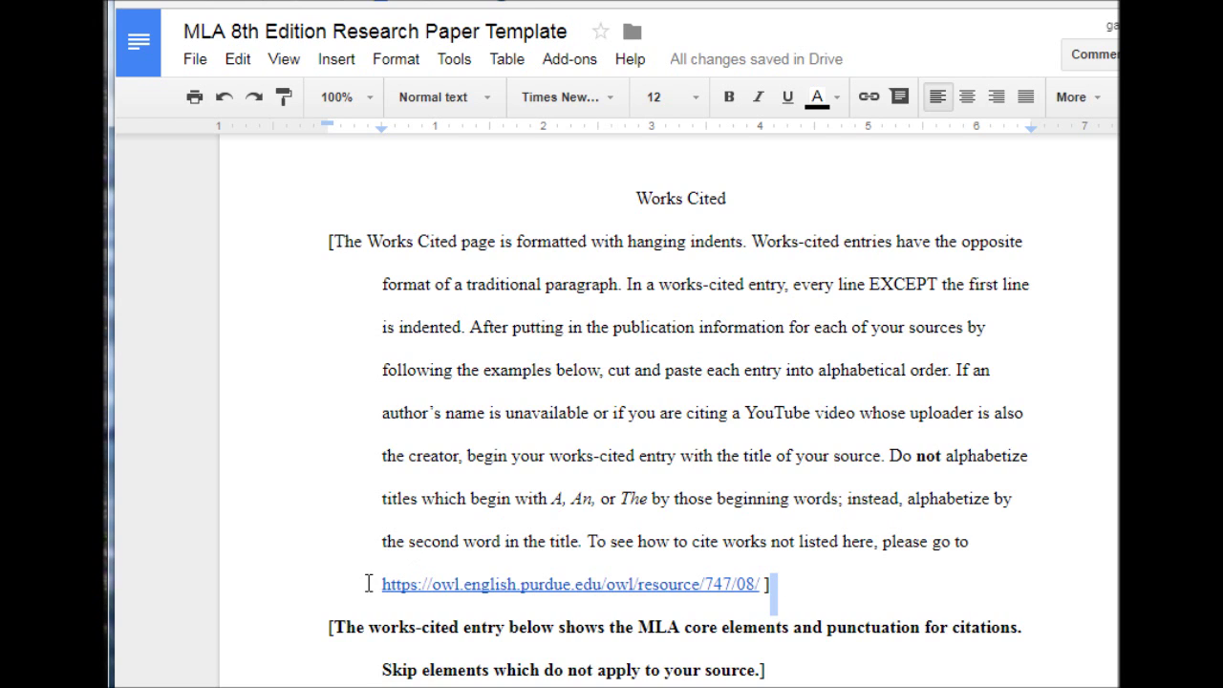
{"action": "left_click", "coordinate": [378, 585], "text": "shift"}
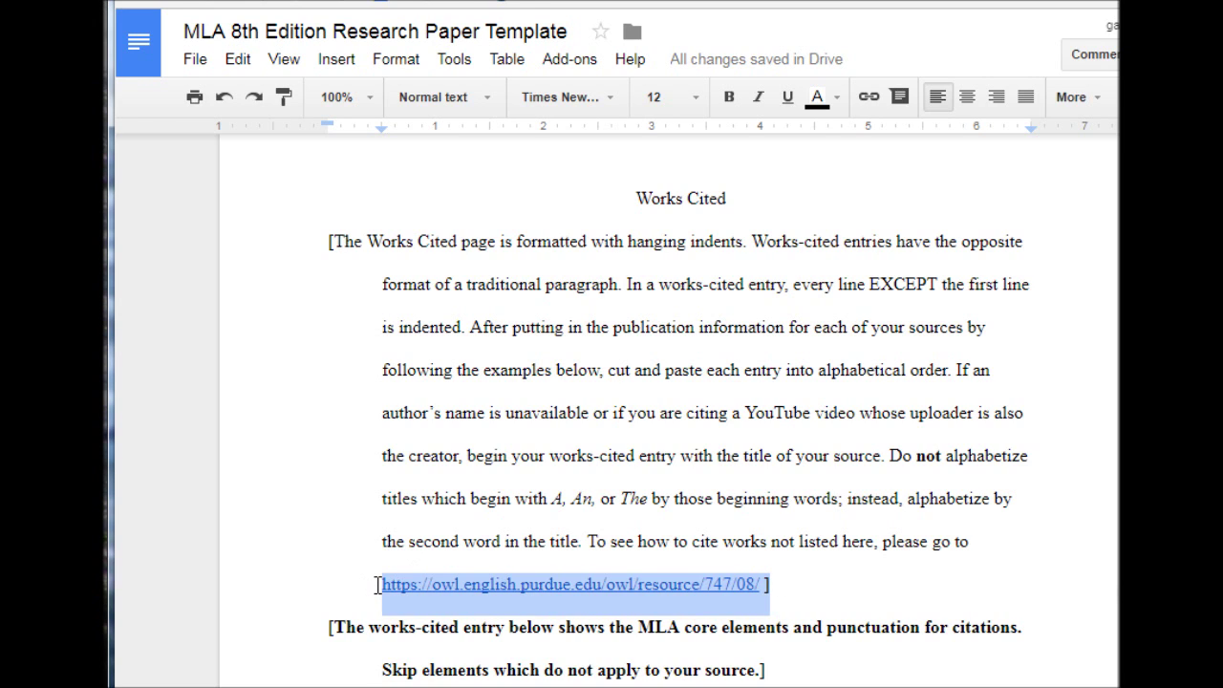
Switch to the student's copy of the template and delete the citation instructions plus the opening lines of the bold Lord of the Flies setting example
{"action": "key", "text": "alt+Tab"}
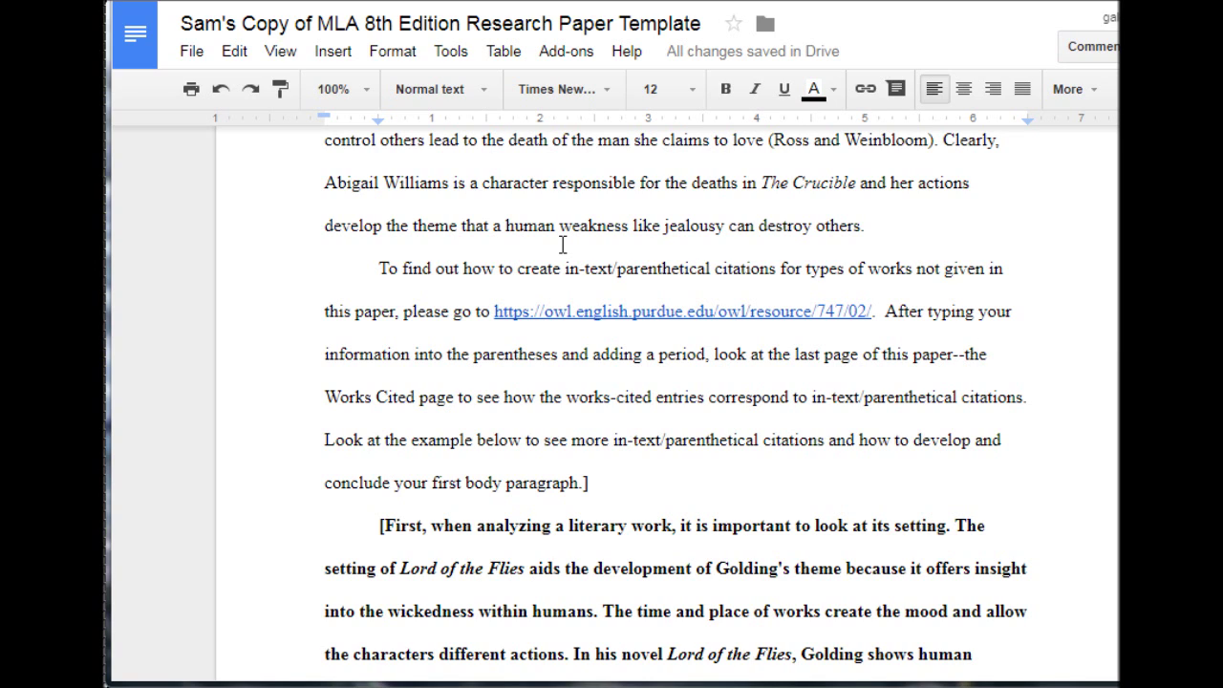
{"action": "left_click", "coordinate": [373, 280]}
{"action": "left_click", "coordinate": [375, 269]}
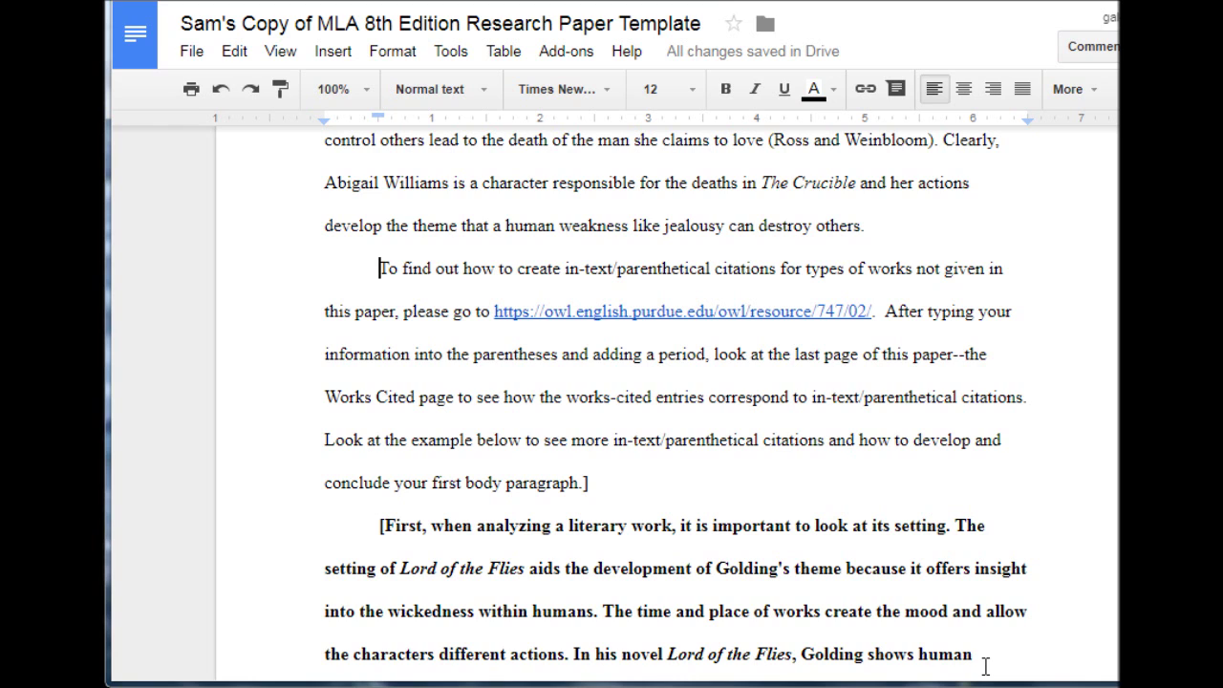
{"action": "left_click", "coordinate": [704, 568], "text": "shift"}
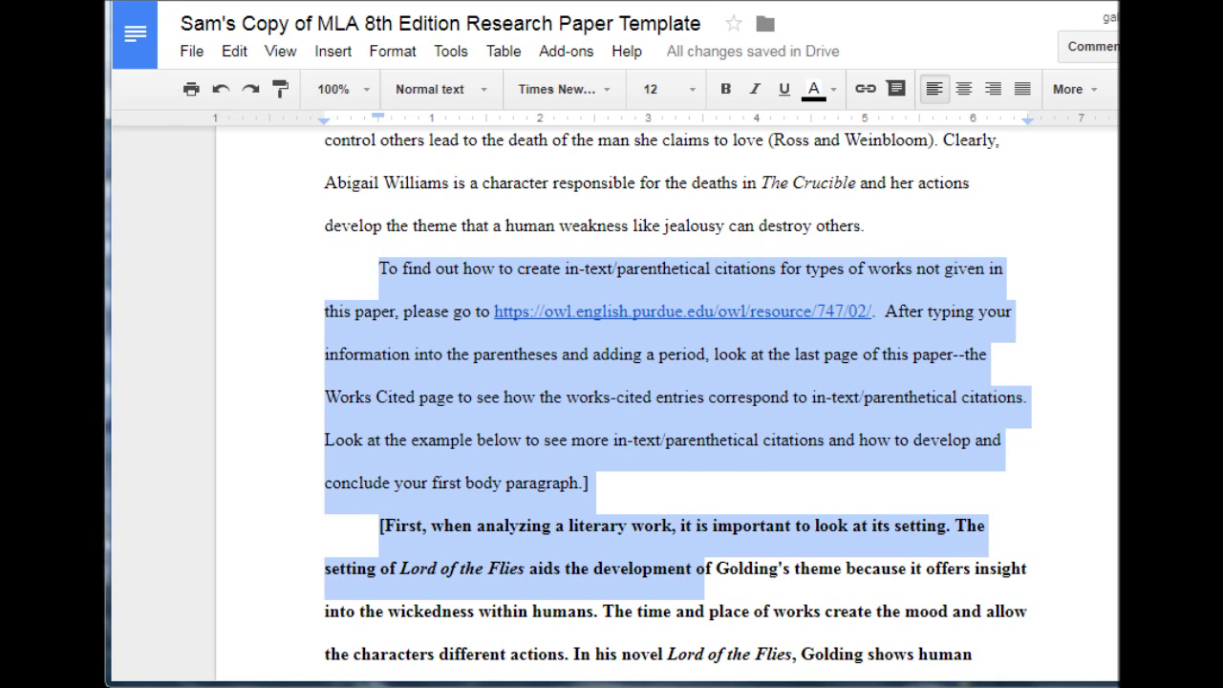
{"action": "left_click", "coordinate": [1029, 654], "text": "shift"}
{"action": "scroll", "coordinate": [1028, 573], "scroll_direction": "down", "scroll_amount": 1}
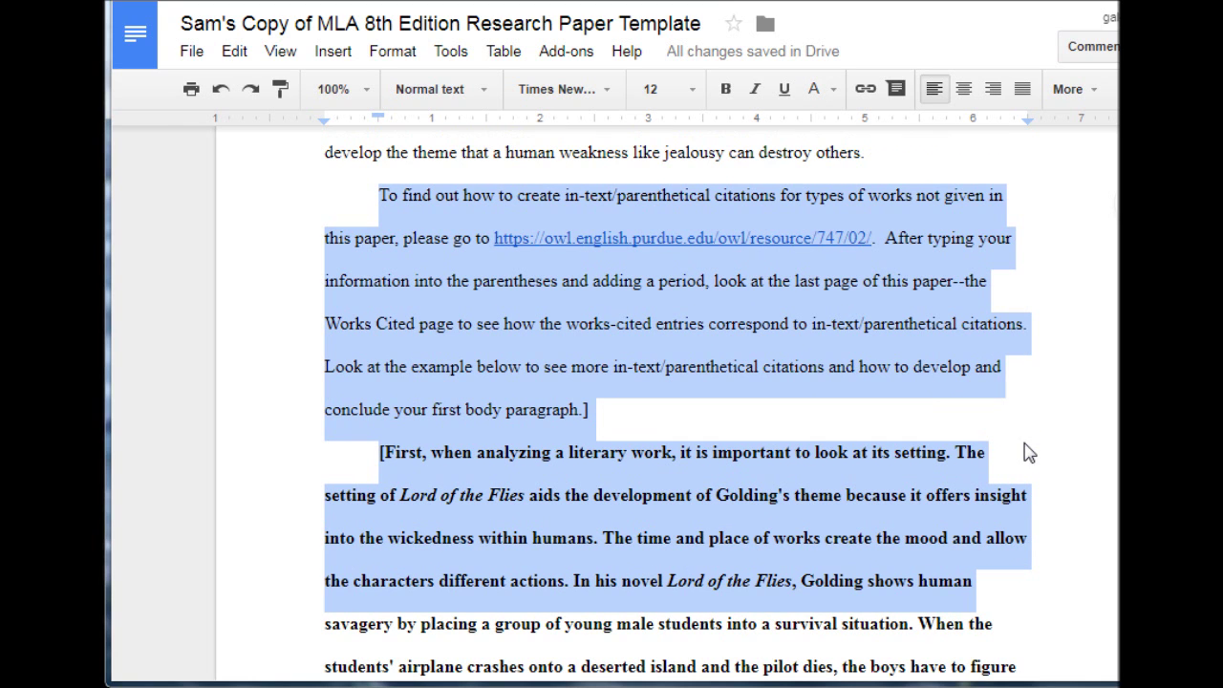
{"action": "key", "text": "Delete"}
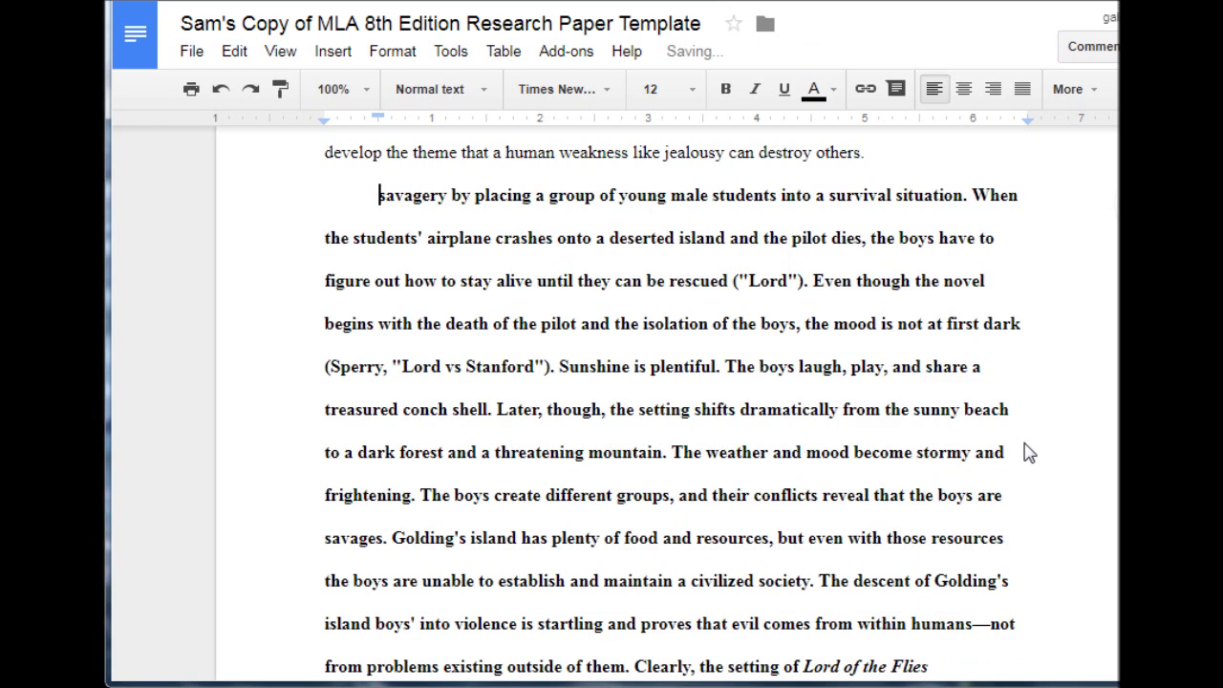
Remove the remainder of the bold Lord of the Flies setting example, through its closing bracket after "human condition."
{"action": "scroll", "coordinate": [1028, 453], "scroll_direction": "down", "scroll_amount": 2}
{"action": "left_click", "coordinate": [908, 514], "text": "shift"}
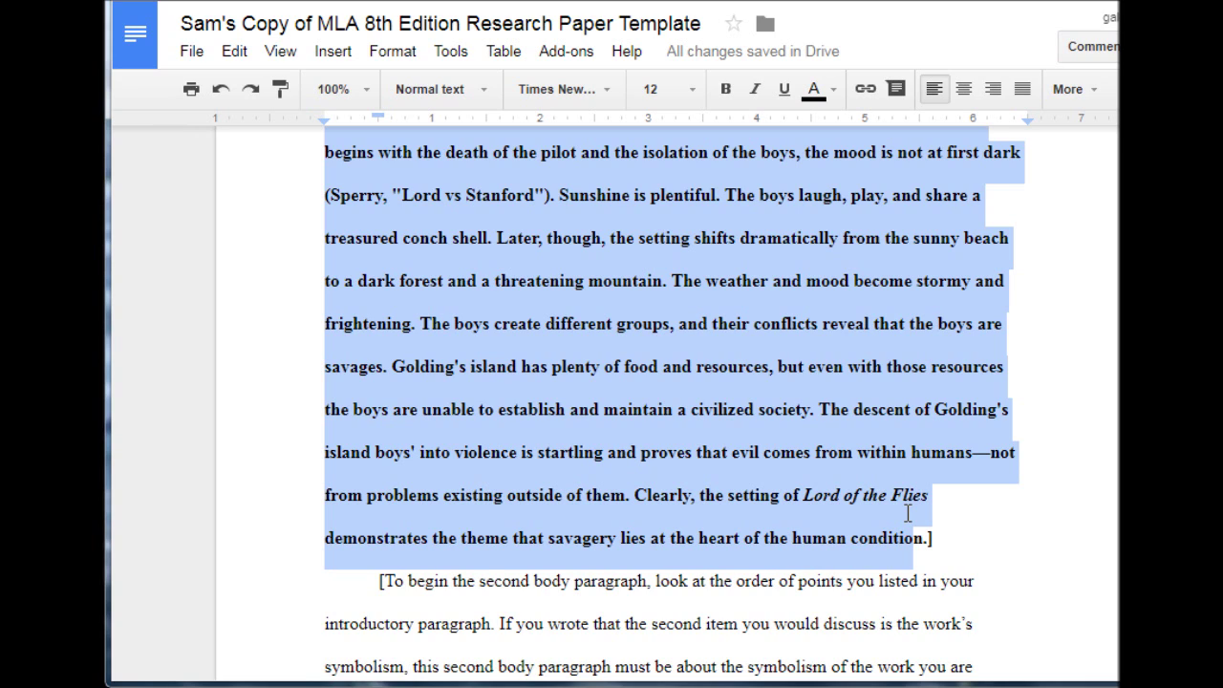
{"action": "left_click", "coordinate": [908, 514], "text": "shift"}
{"action": "left_click_drag", "start_coordinate": [955, 559], "coordinate": [947, 537]}
{"action": "key", "text": "ctrl+v"}
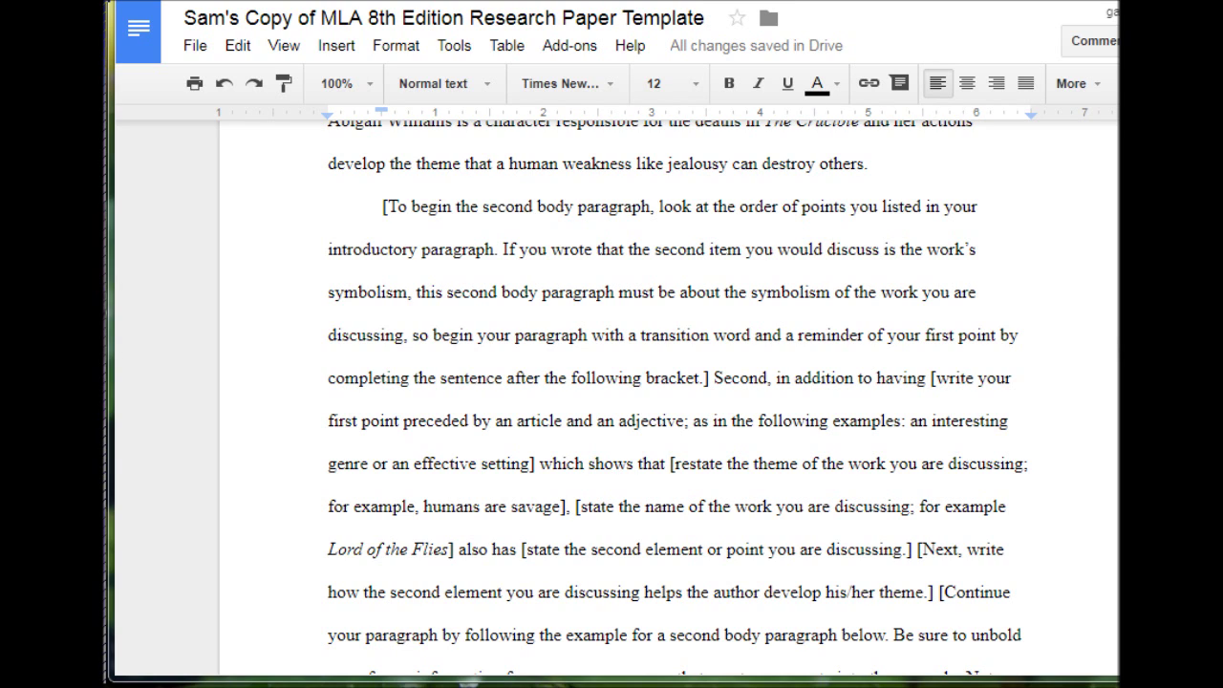
Replace the second body paragraph's instructions and bold symbolism example with the original paragraph on Mary Warren's weak personality, and review it
{"action": "left_click", "coordinate": [383, 206]}
{"action": "left_click_drag", "start_coordinate": [789, 350], "coordinate": [882, 525]}
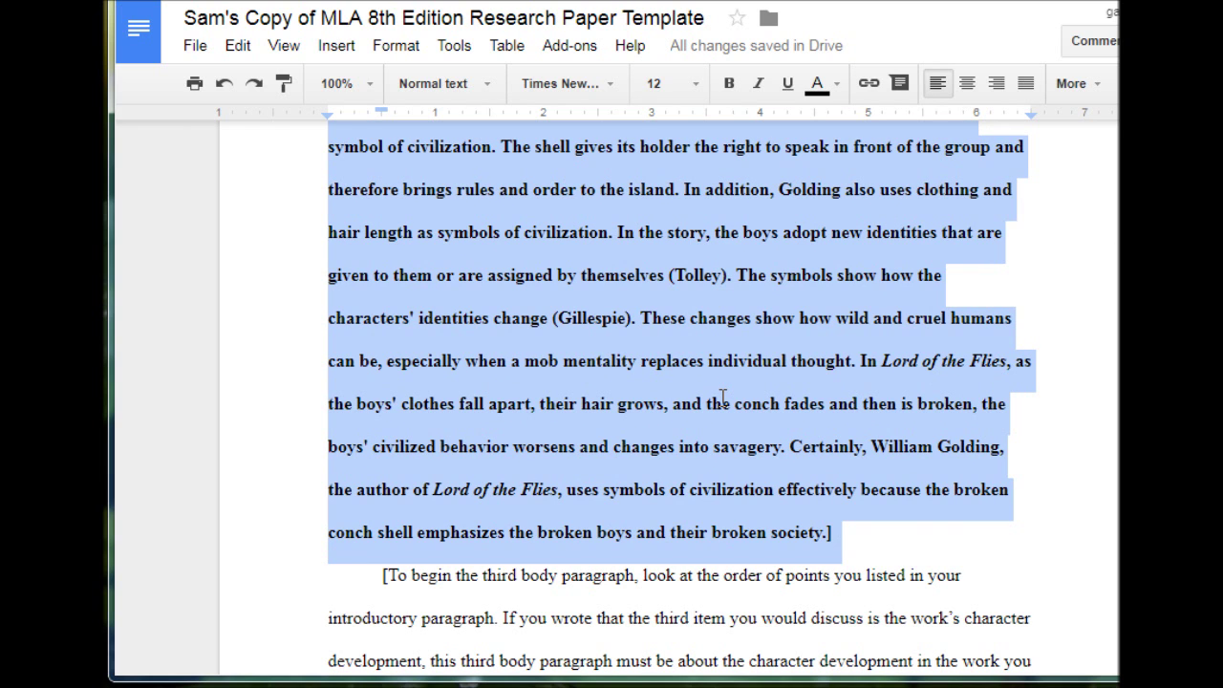
{"action": "key", "text": "BackSpace"}
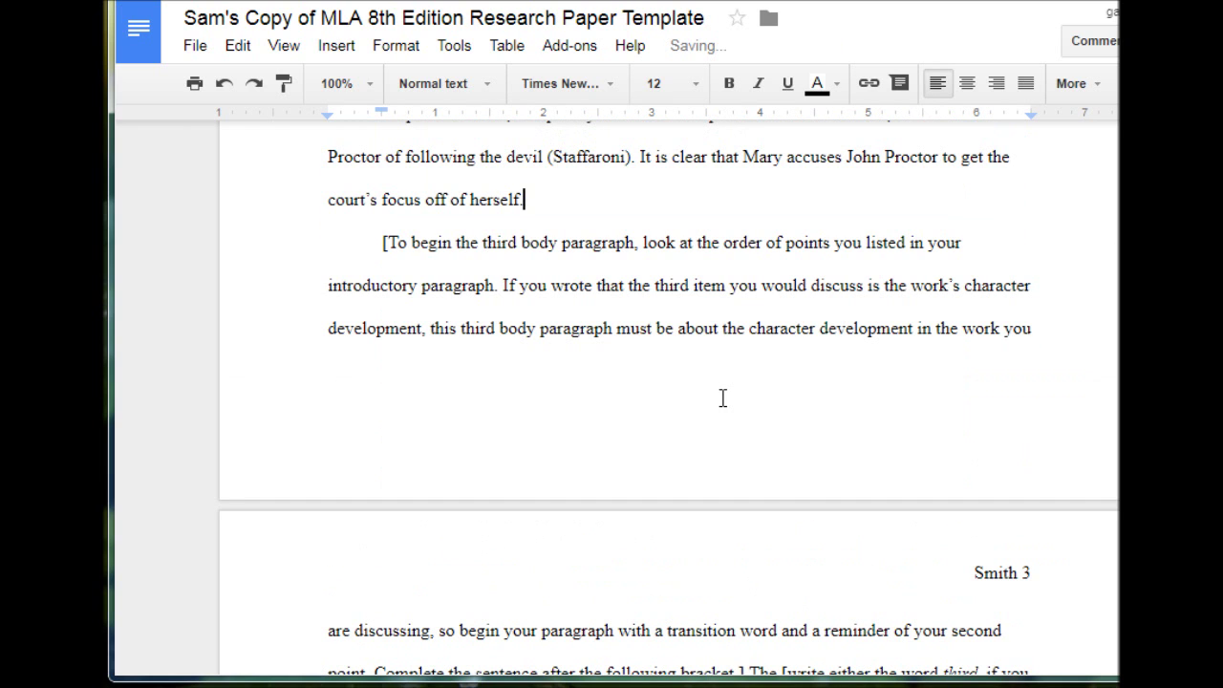
{"action": "scroll", "coordinate": [723, 397], "scroll_direction": "up", "scroll_amount": 10}
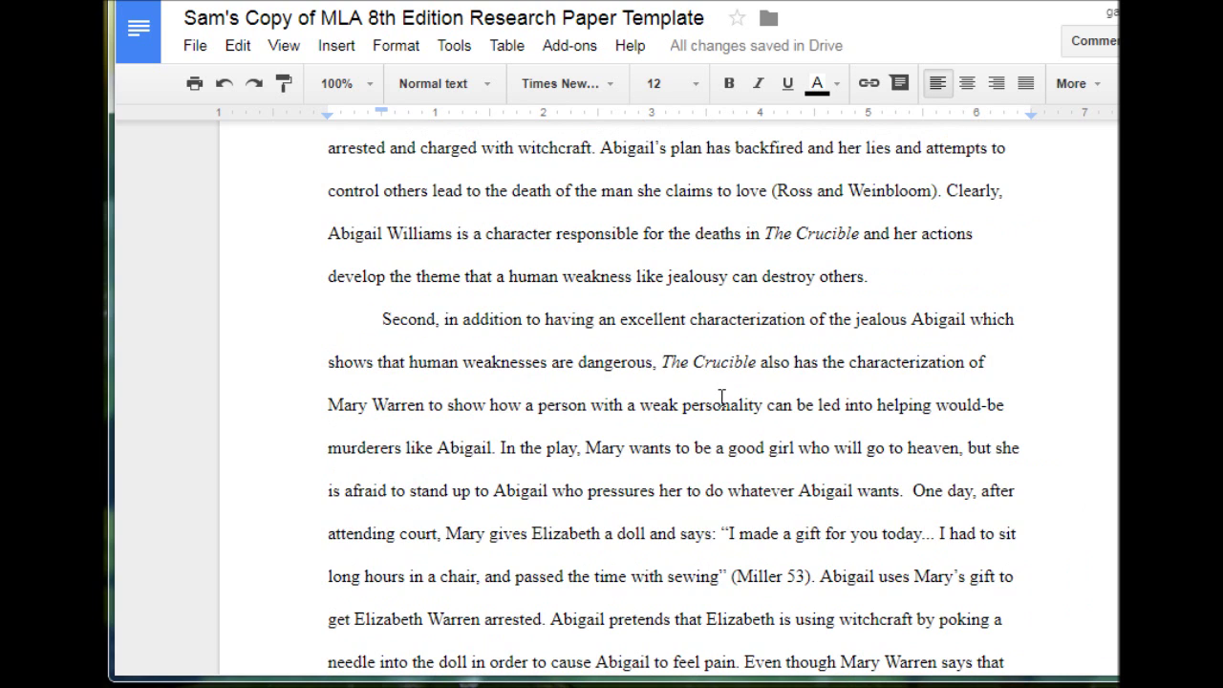
{"action": "scroll", "coordinate": [723, 398], "scroll_direction": "down", "scroll_amount": 1}
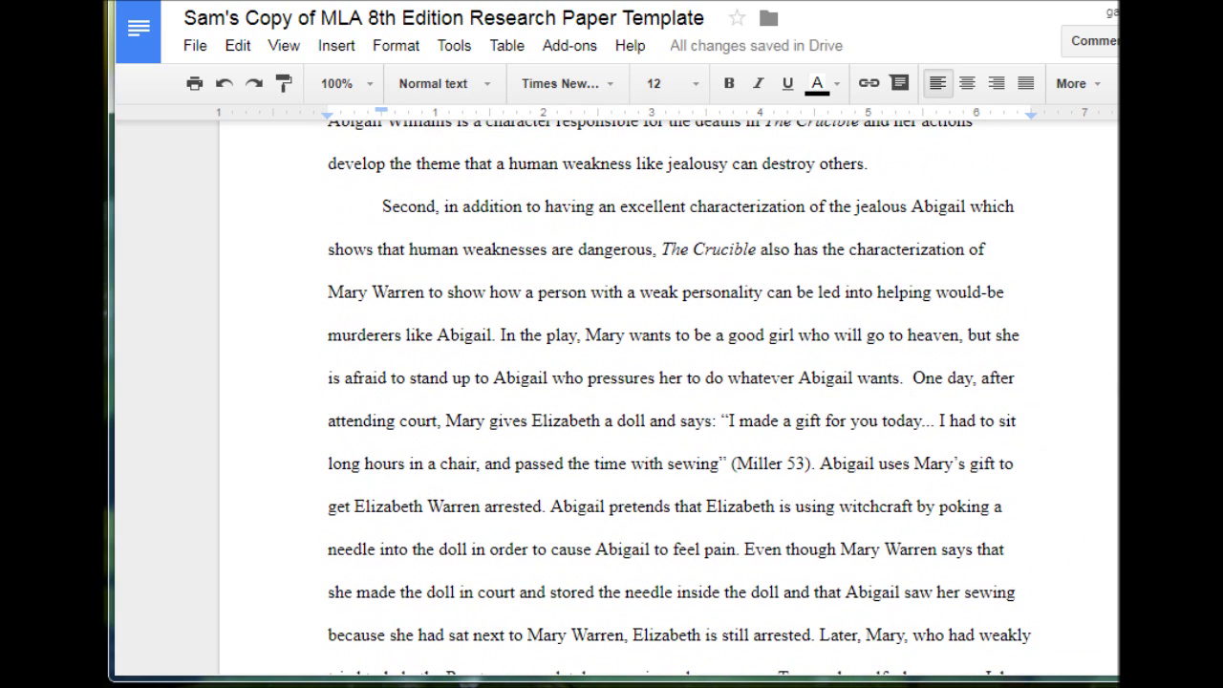
Replace the third body paragraph's instructions and bold Piggy example with the original Judge Danforth paragraph, including its block quotation, and review it
{"action": "scroll", "coordinate": [789, 376], "scroll_direction": "down", "scroll_amount": 5}
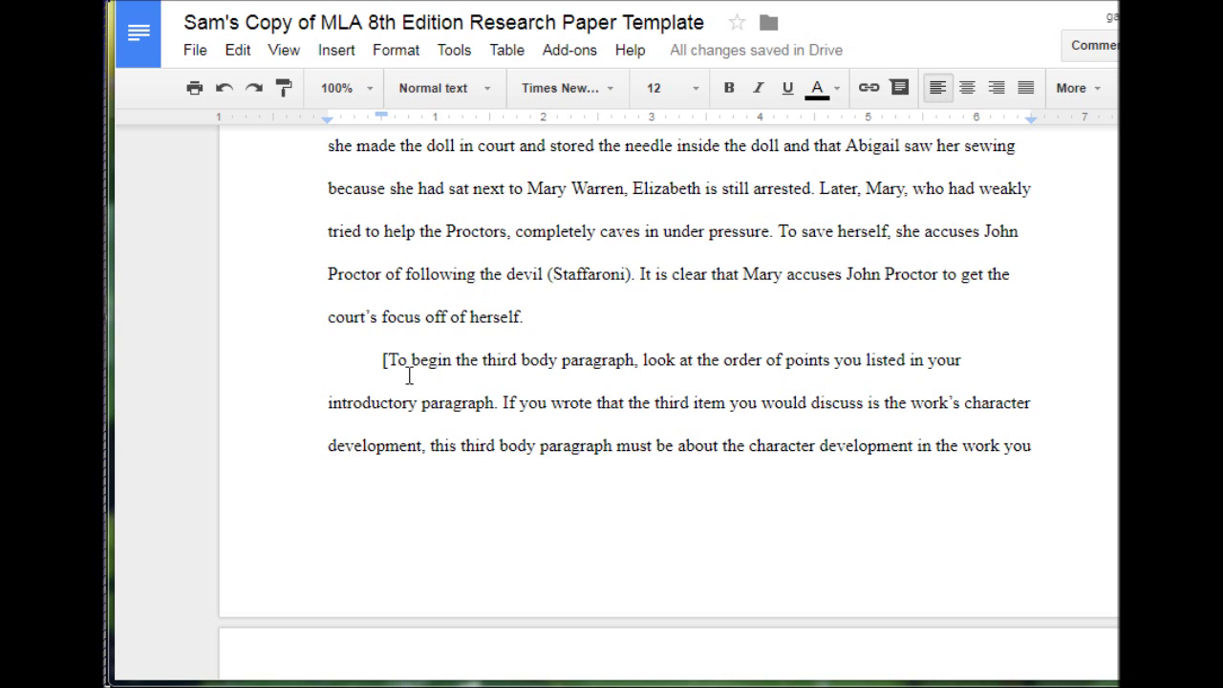
{"action": "left_click_drag", "start_coordinate": [382, 360], "coordinate": [820, 406]}
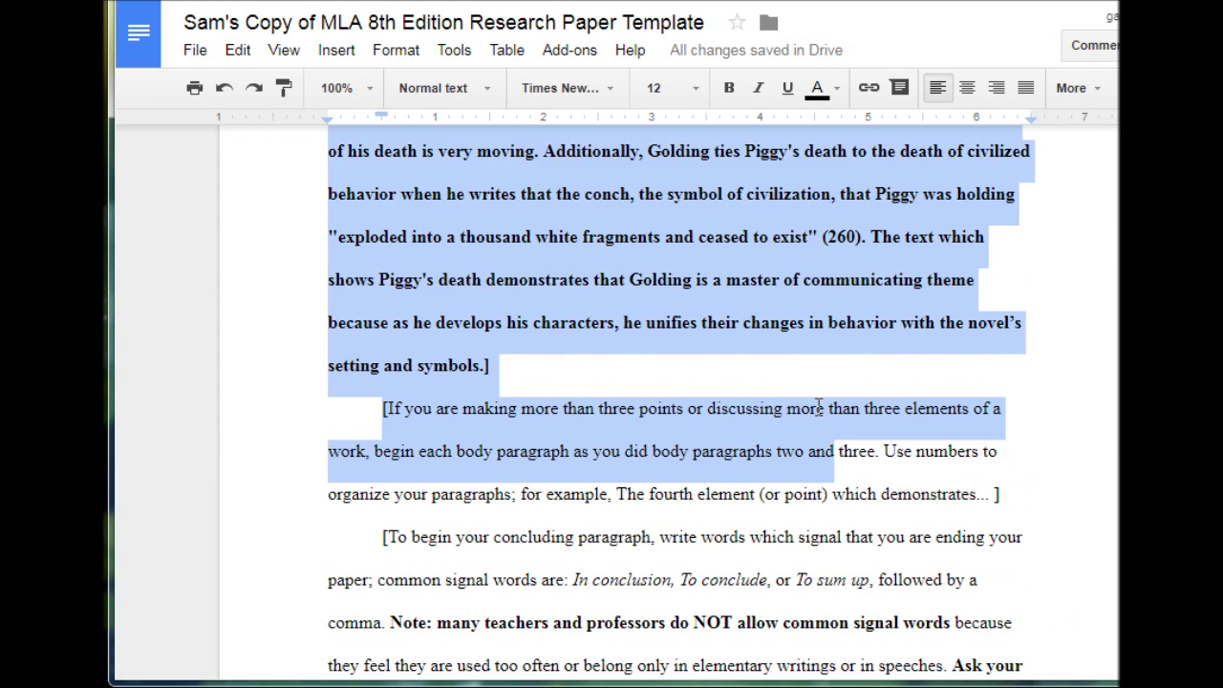
{"action": "left_click_drag", "start_coordinate": [819, 406], "coordinate": [484, 377]}
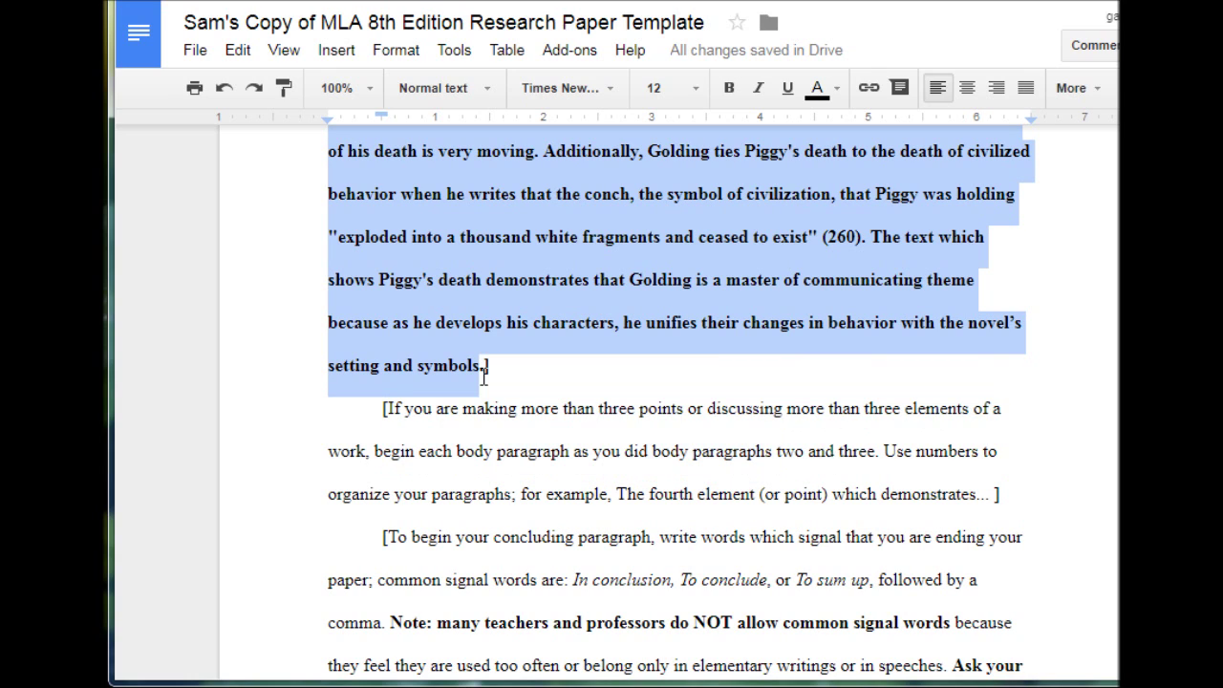
{"action": "left_click_drag", "start_coordinate": [483, 378], "coordinate": [490, 376]}
{"action": "key", "text": "BackSpace"}
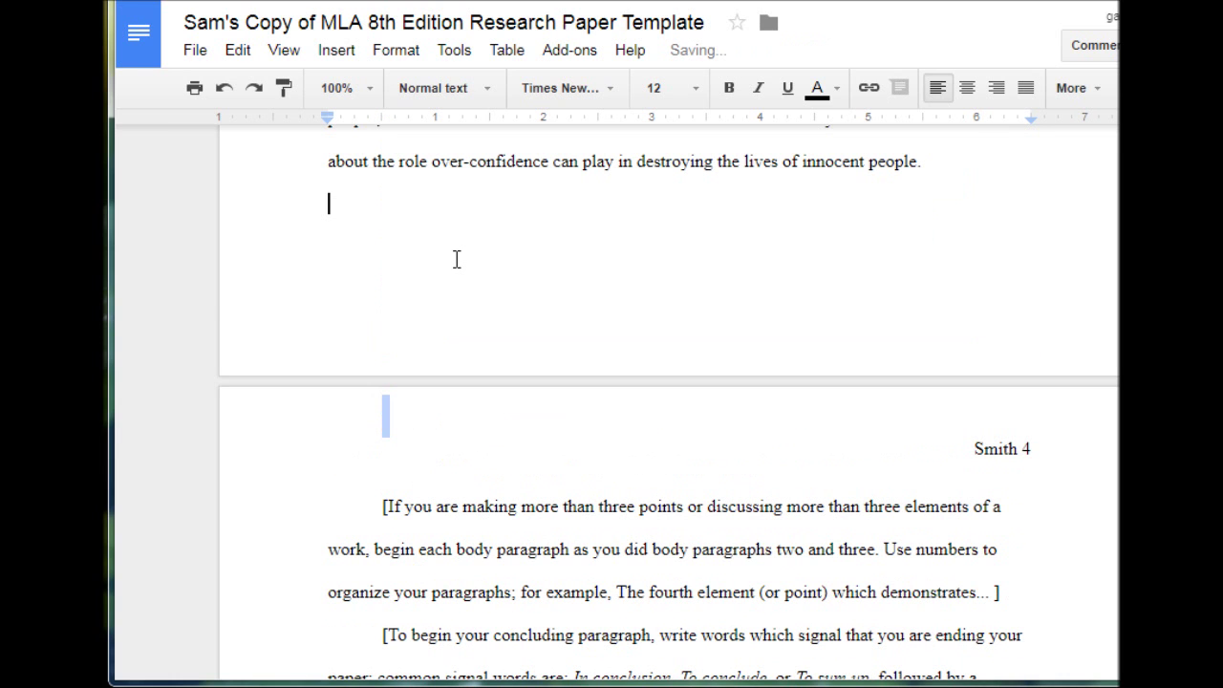
{"action": "scroll", "coordinate": [457, 260], "scroll_direction": "up", "scroll_amount": 6}
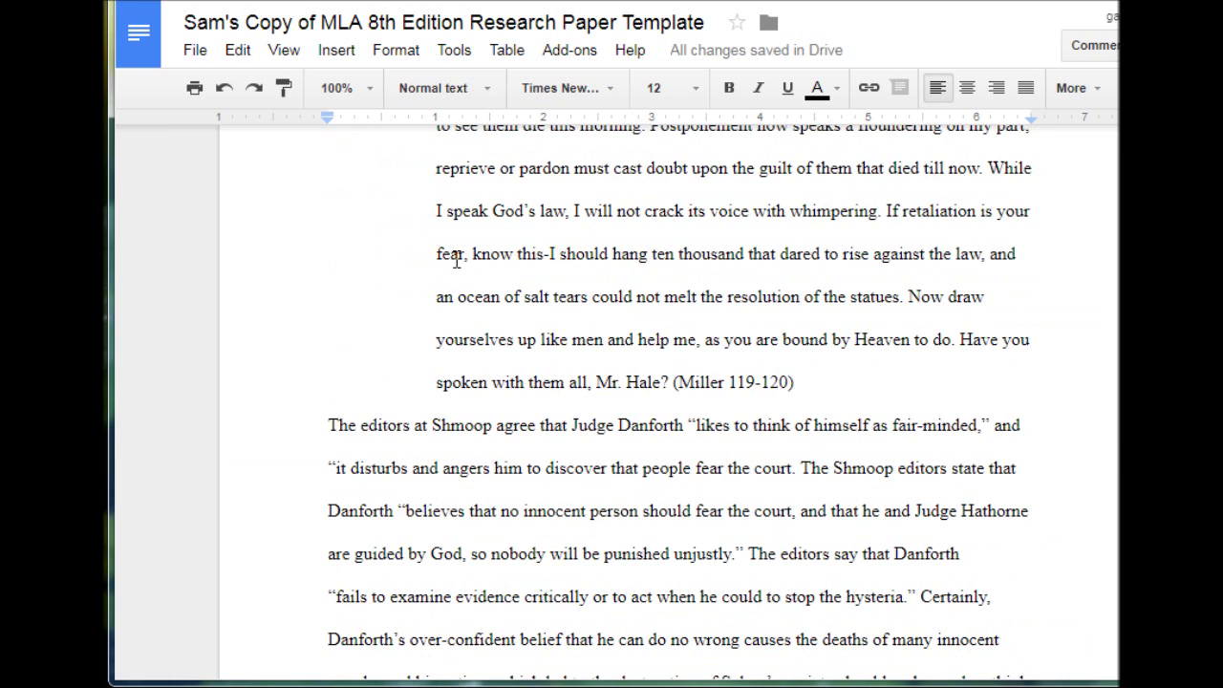
{"action": "scroll", "coordinate": [457, 259], "scroll_direction": "up", "scroll_amount": 9}
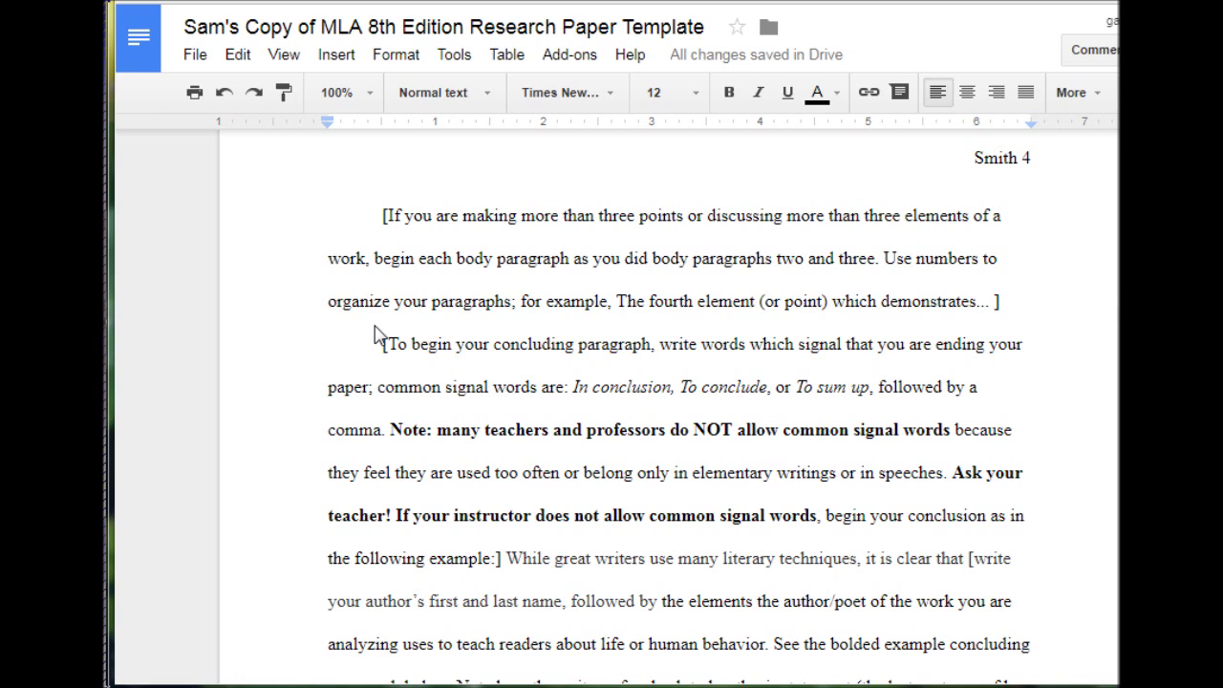
Clear the extra-paragraph and conclusion instructions, the bold concluding example and the page-break note that precede Works Cited
{"action": "left_click", "coordinate": [384, 216]}
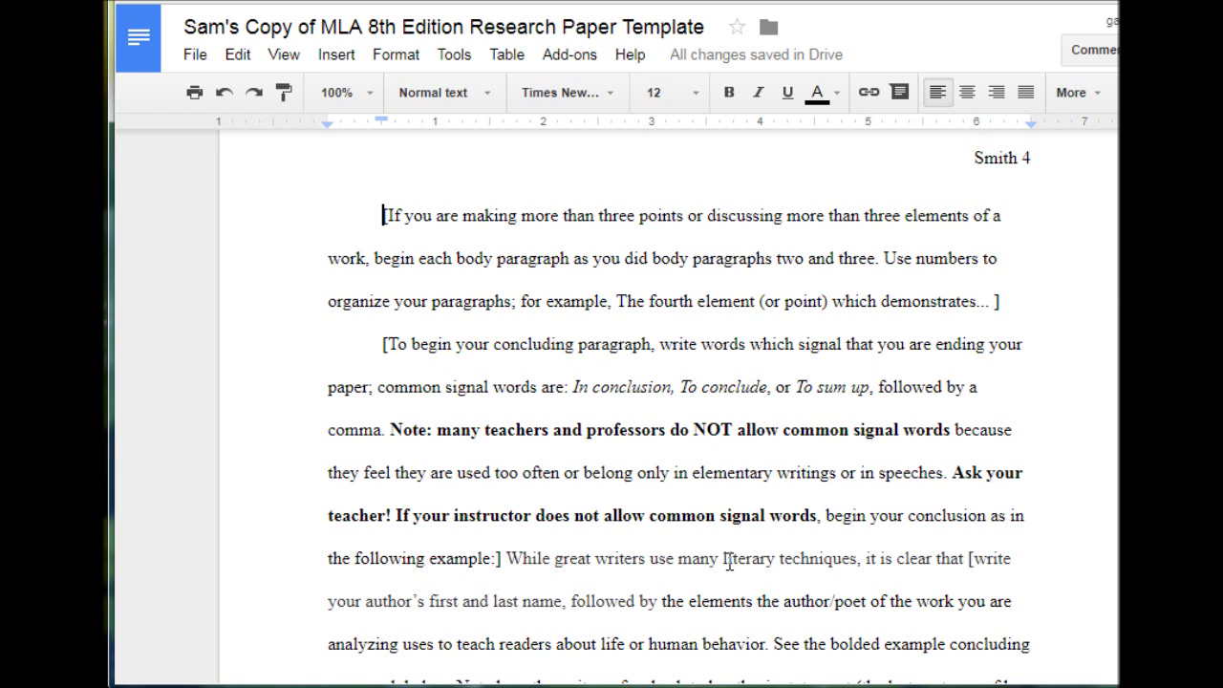
{"action": "left_click", "coordinate": [770, 677], "text": "shift"}
{"action": "left_click_drag", "start_coordinate": [770, 677], "coordinate": [813, 579]}
{"action": "left_click_drag", "start_coordinate": [815, 382], "coordinate": [643, 255]}
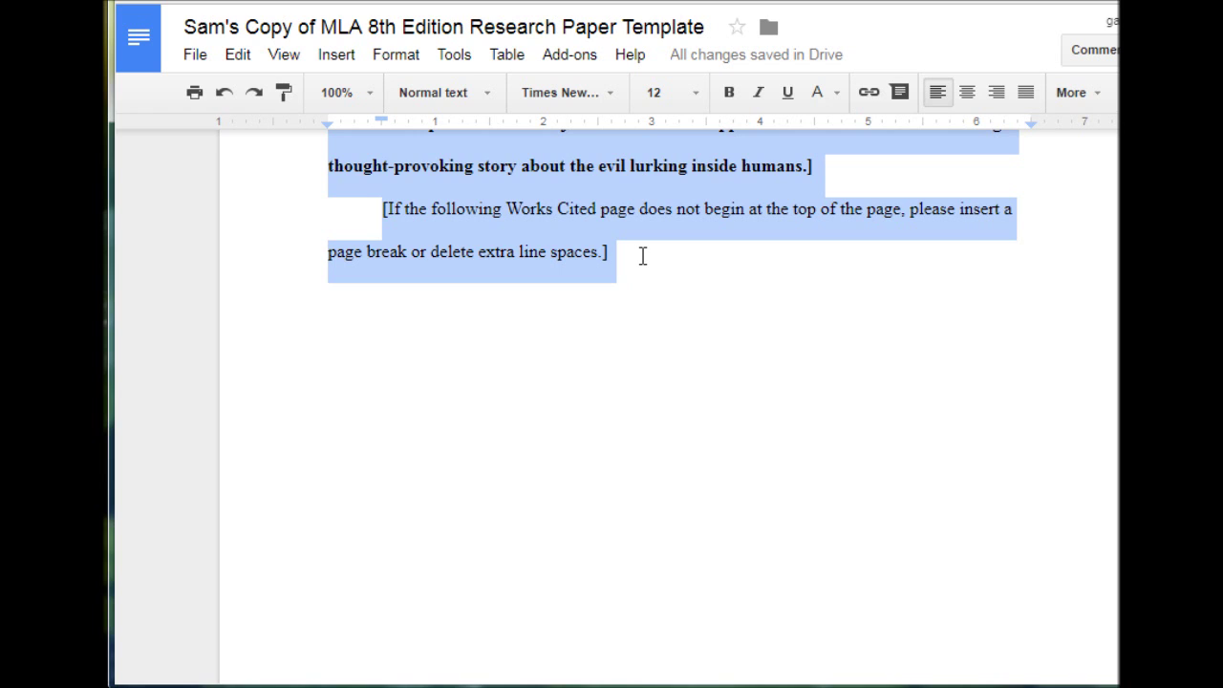
{"action": "key", "text": "BackSpace"}
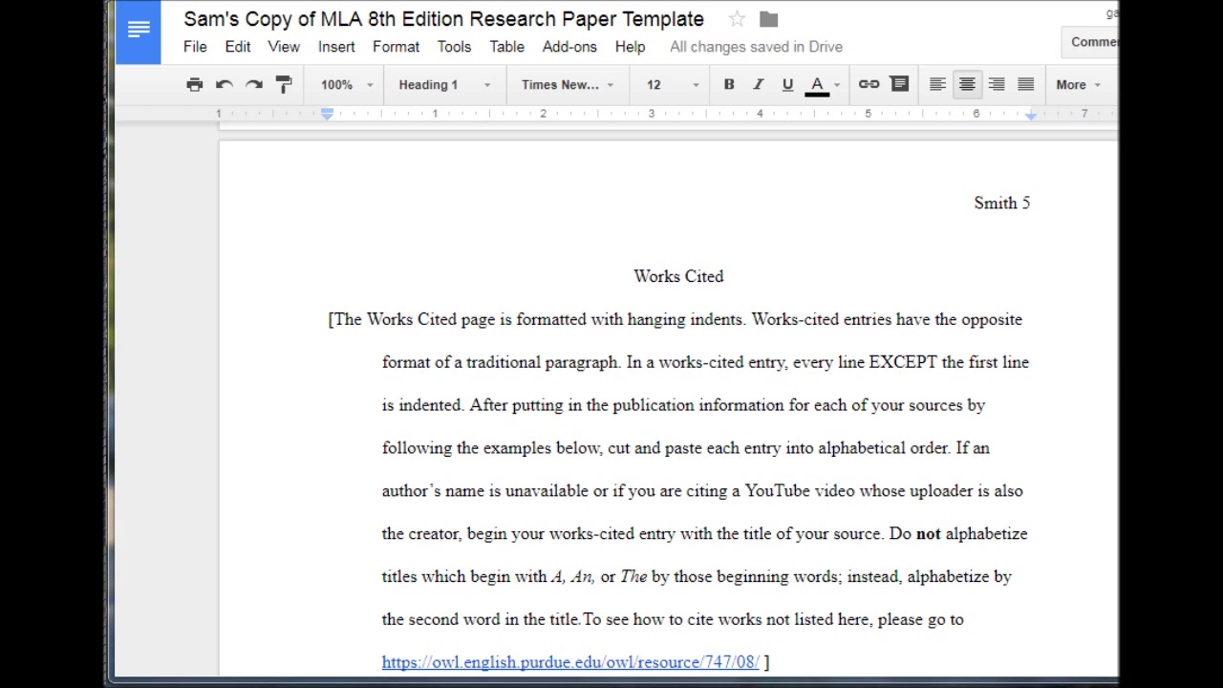
{"action": "key", "text": "Page_Down"}
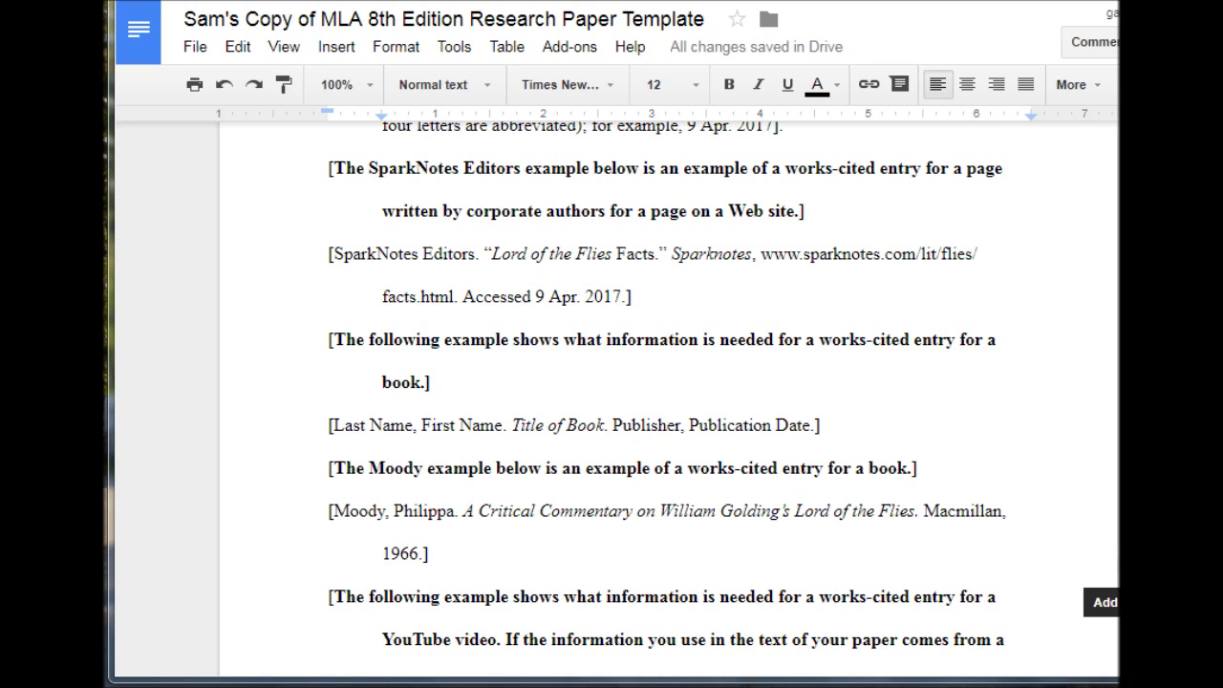
{"action": "double_click", "coordinate": [640, 296]}
{"action": "left_click", "coordinate": [645, 296]}
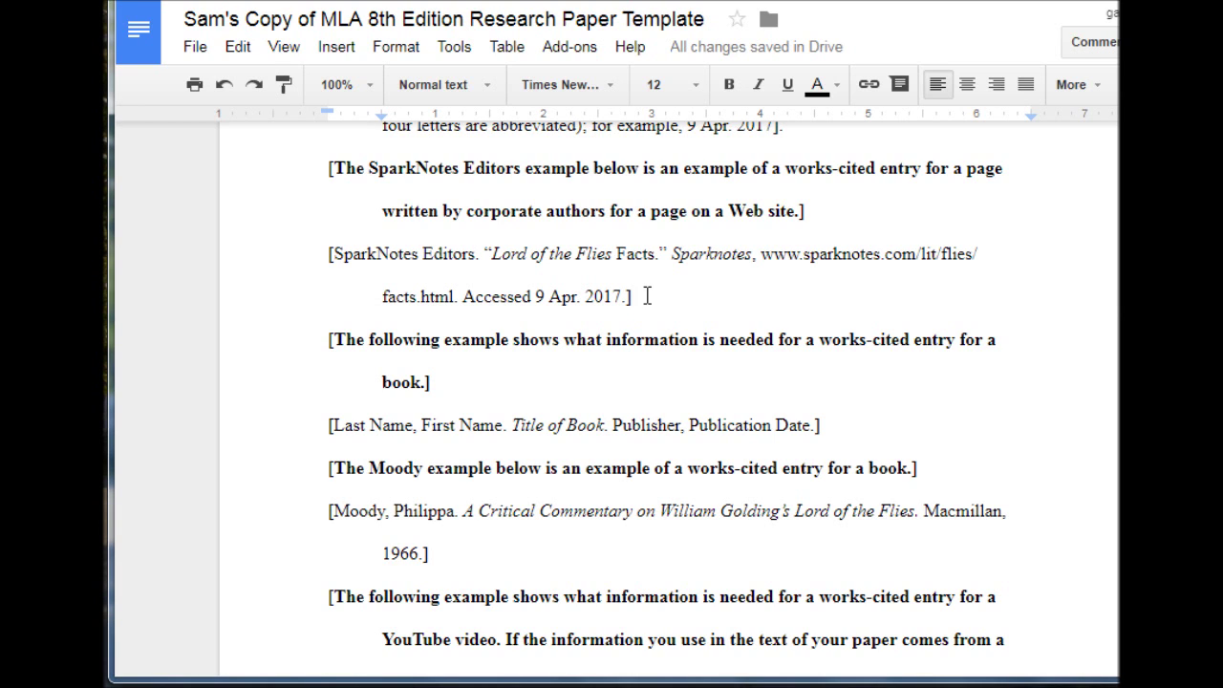
{"action": "key", "text": "Return"}
{"action": "right_click", "coordinate": [332, 337]}
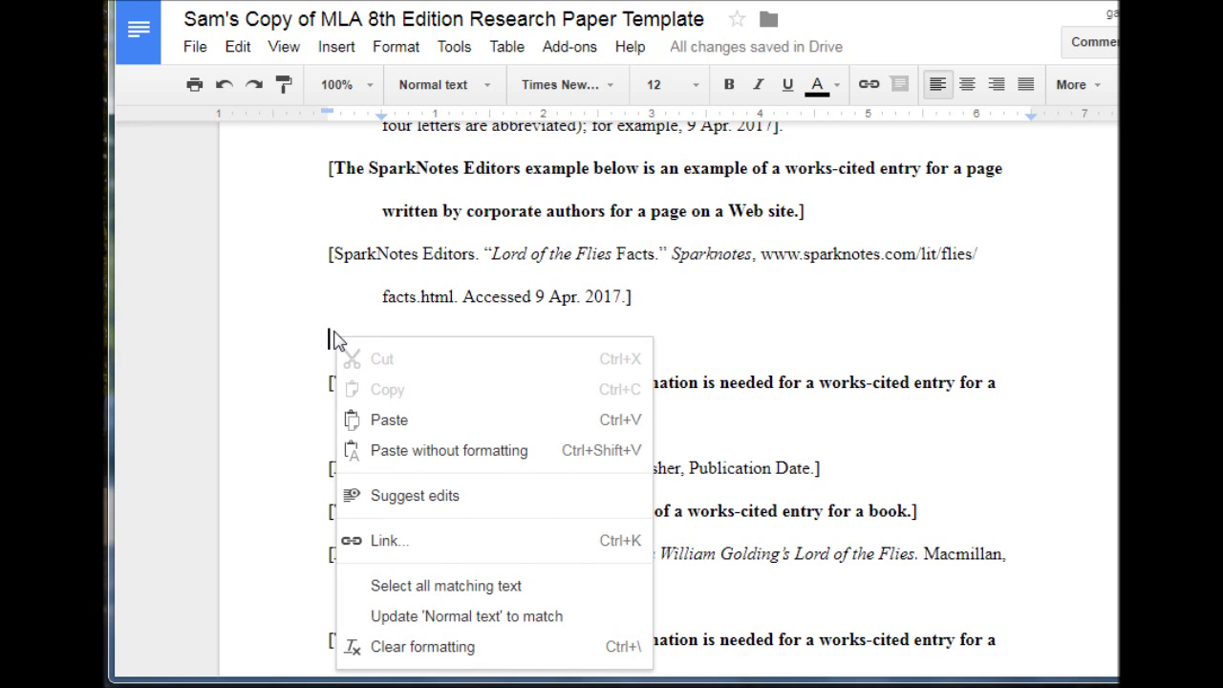
{"action": "left_click", "coordinate": [336, 332]}
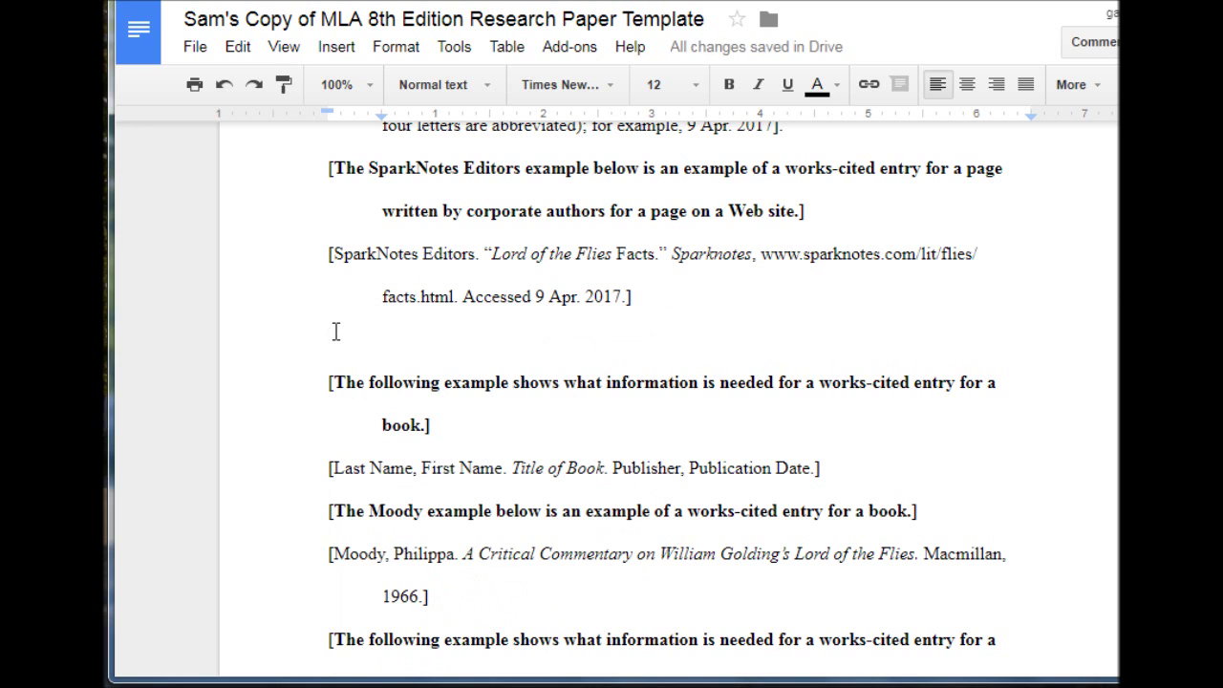
{"action": "type", "text": "SparkNotes Editors. \"SparkNote on The Crucible:Abigail Williams.\" Sparknotes, www.sparknotes.com/lit/crucible/character/abigail-williams/."}
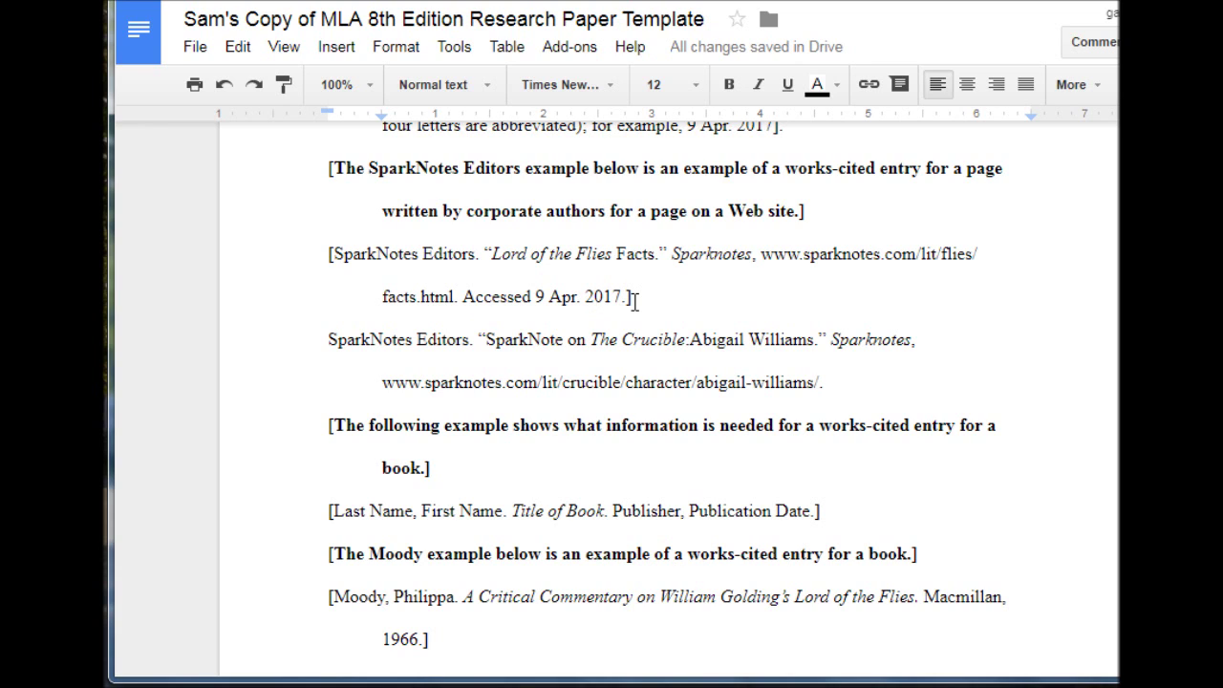
End the new SparkNotes entry with "Accessed 8 June 2017." and remove the hyperlink from its web address
{"action": "left_click_drag", "start_coordinate": [634, 300], "coordinate": [476, 300]}
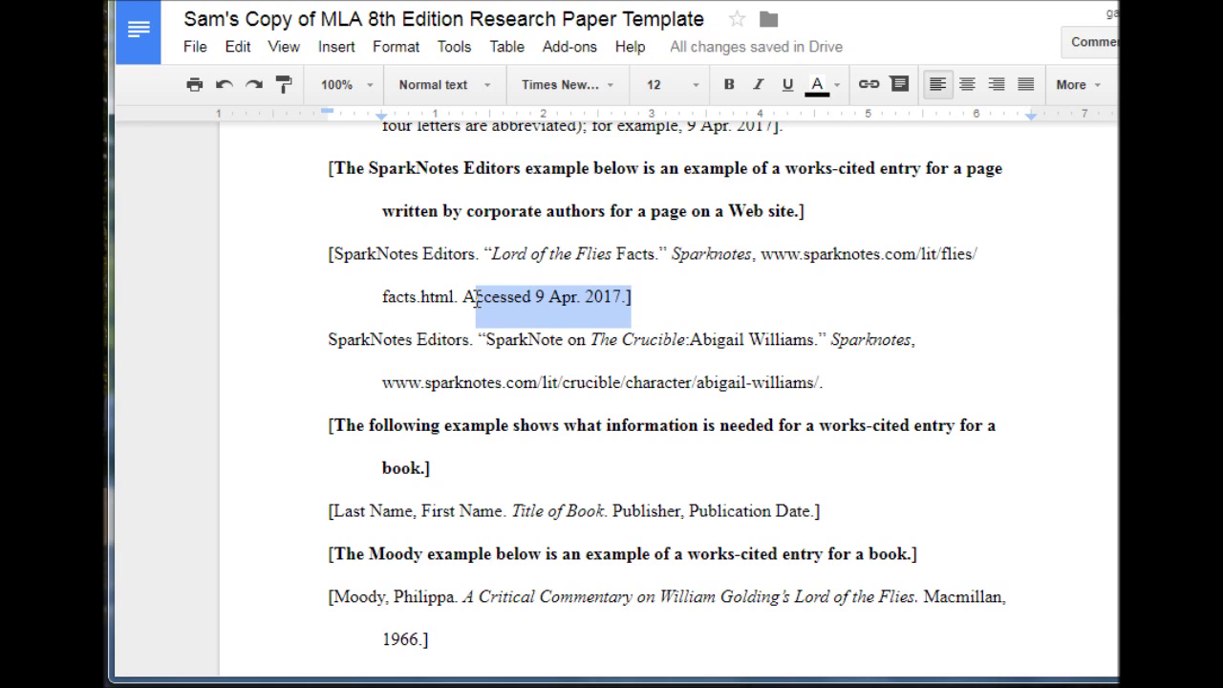
{"action": "left_click", "coordinate": [885, 389]}
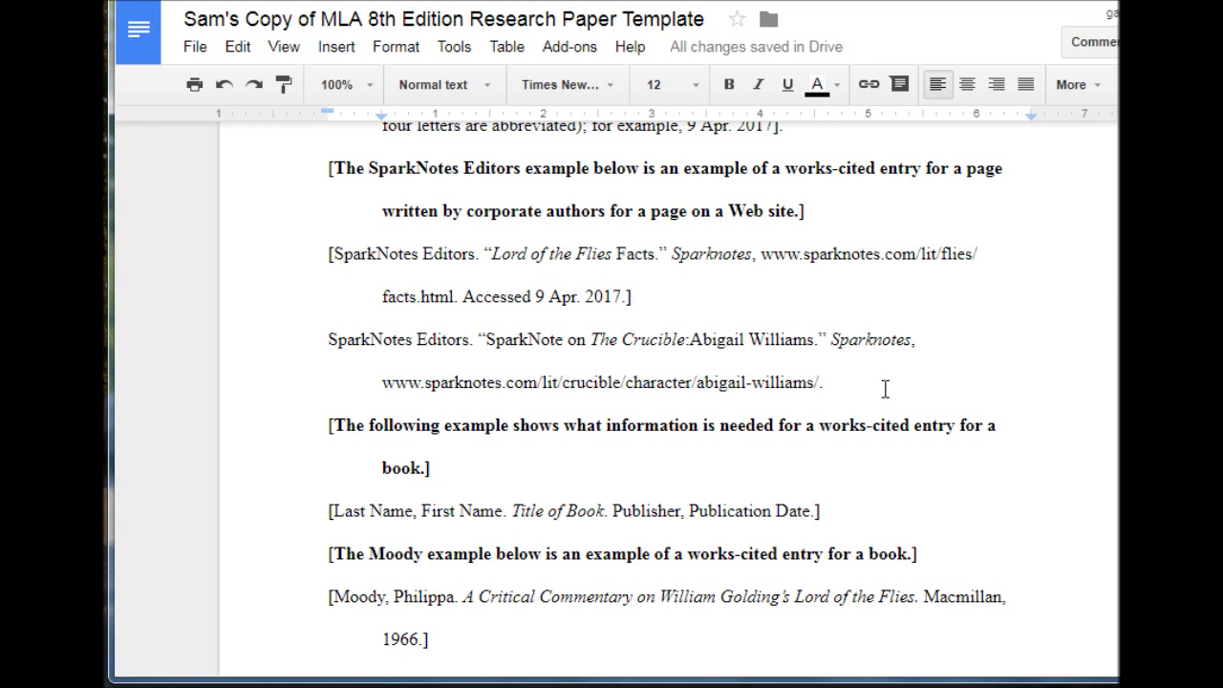
{"action": "type", "text": "Ac"}
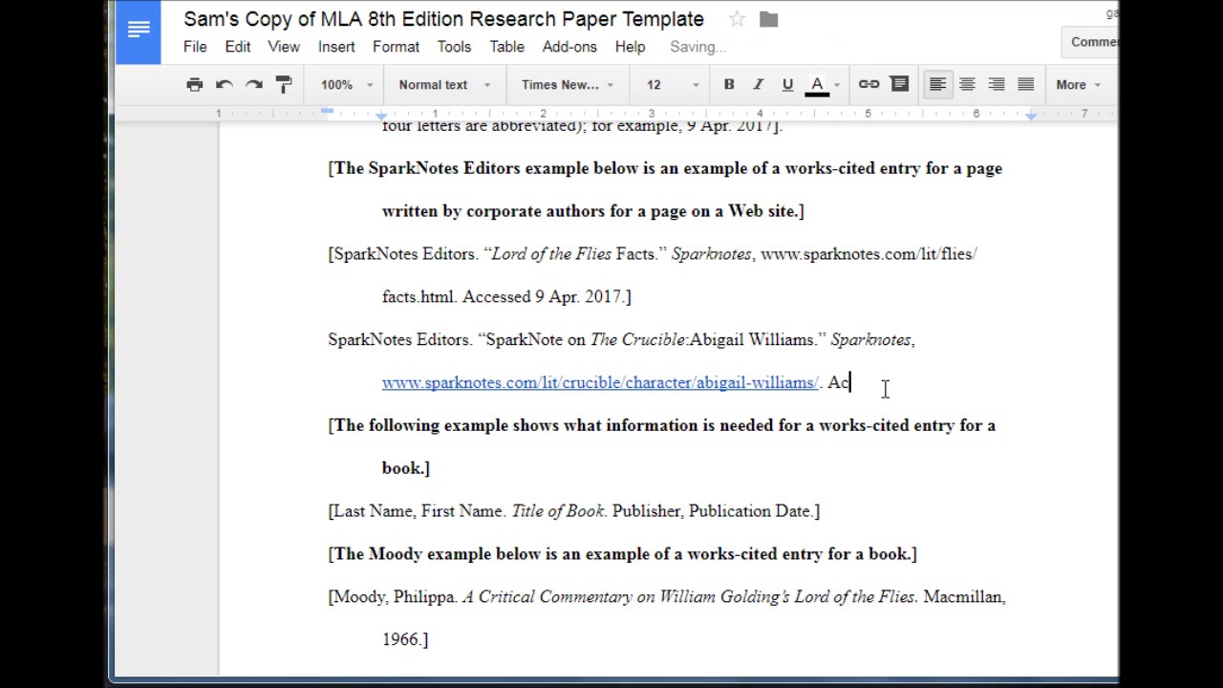
{"action": "type", "text": "cessed 8 June 2017."}
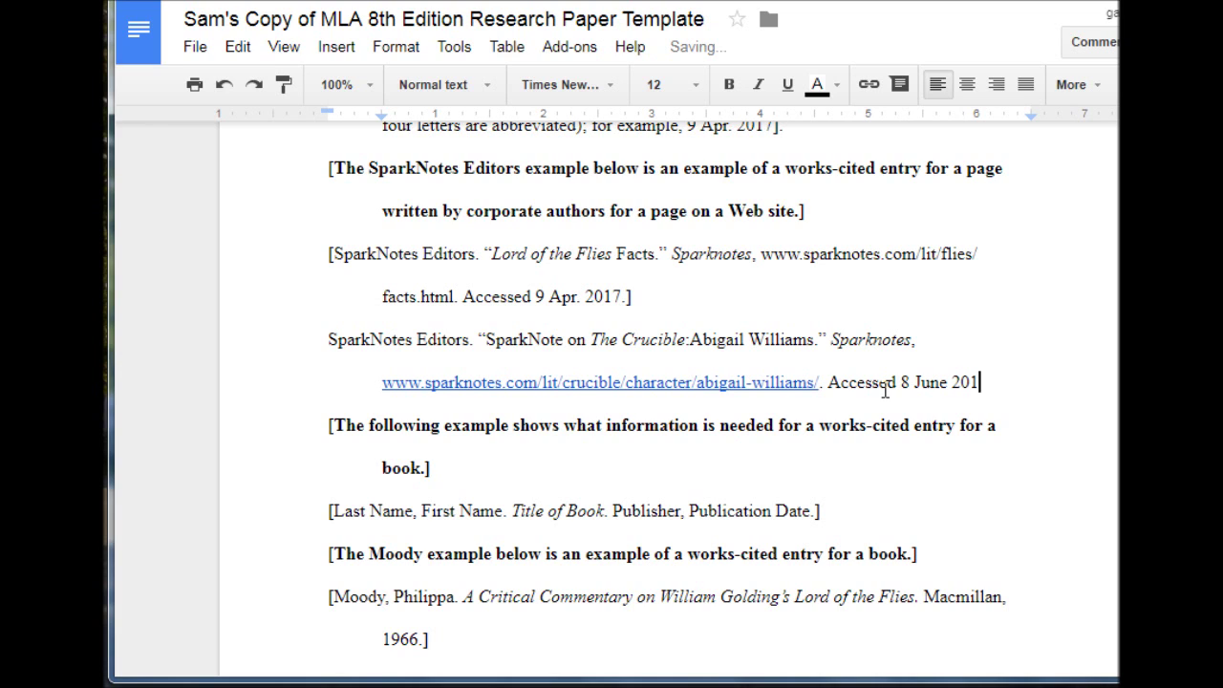
{"action": "left_click", "coordinate": [744, 385]}
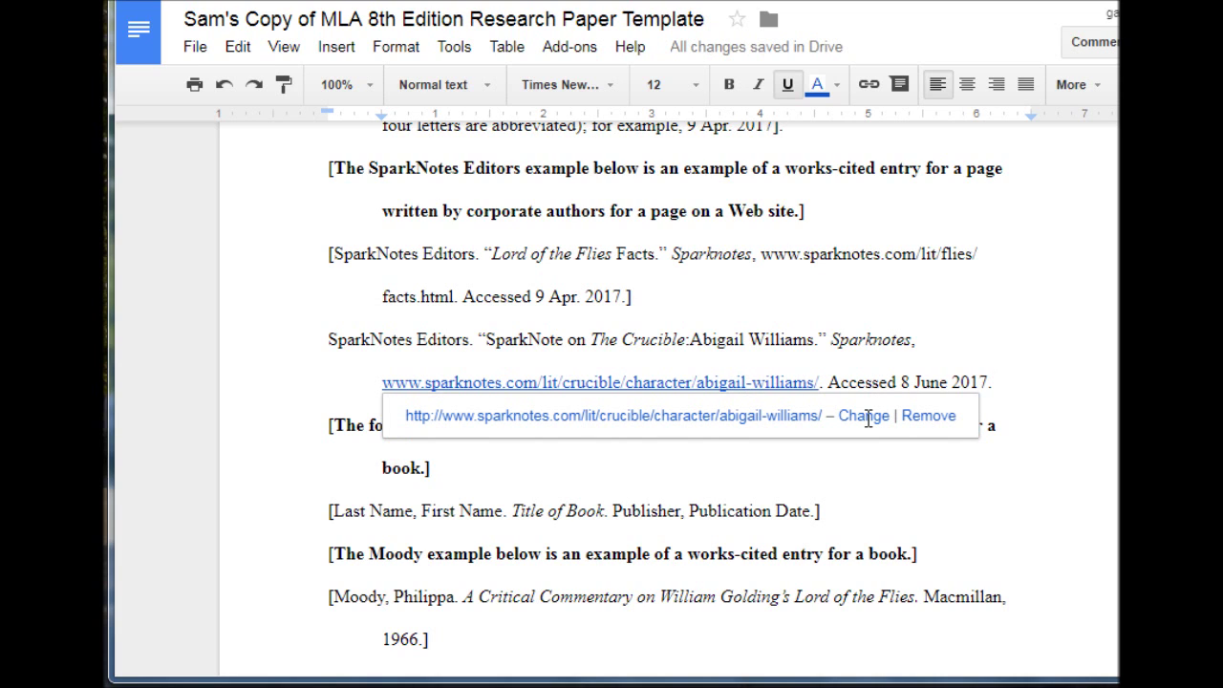
{"action": "left_click", "coordinate": [928, 417]}
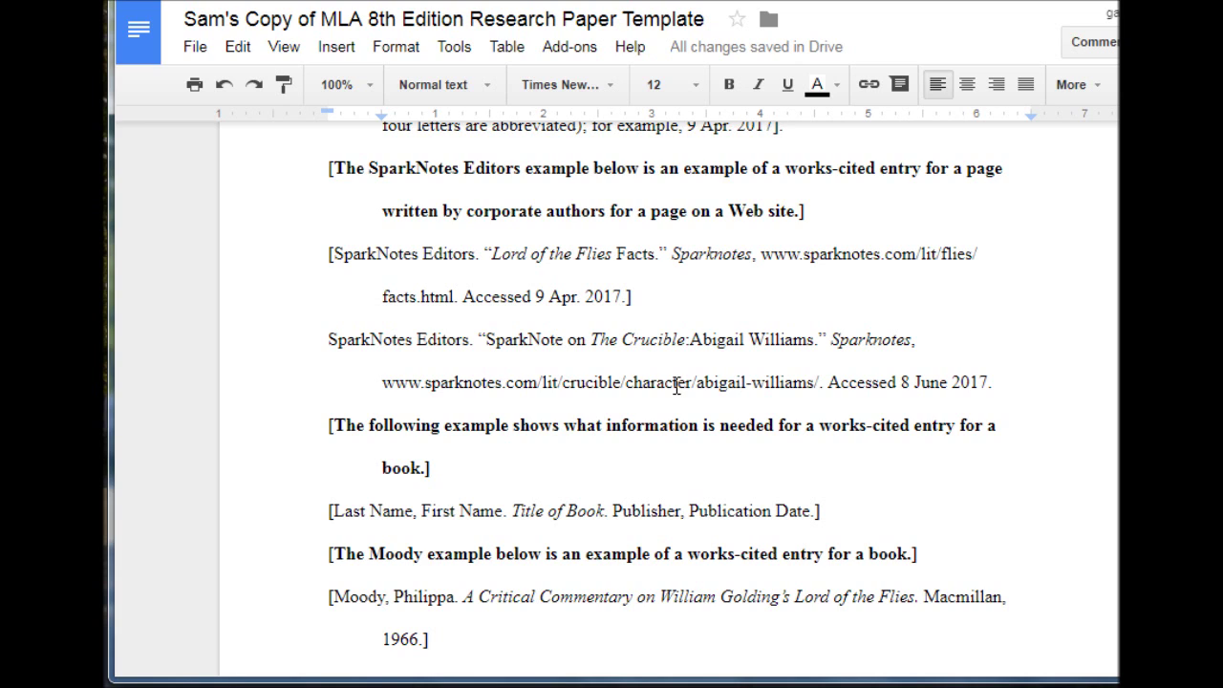
Delete the bold SparkNotes Editors explanation and the bracketed Lord of the Flies Facts sample entry above the new citation
{"action": "left_click", "coordinate": [719, 305]}
{"action": "left_click", "coordinate": [323, 160], "text": "shift"}
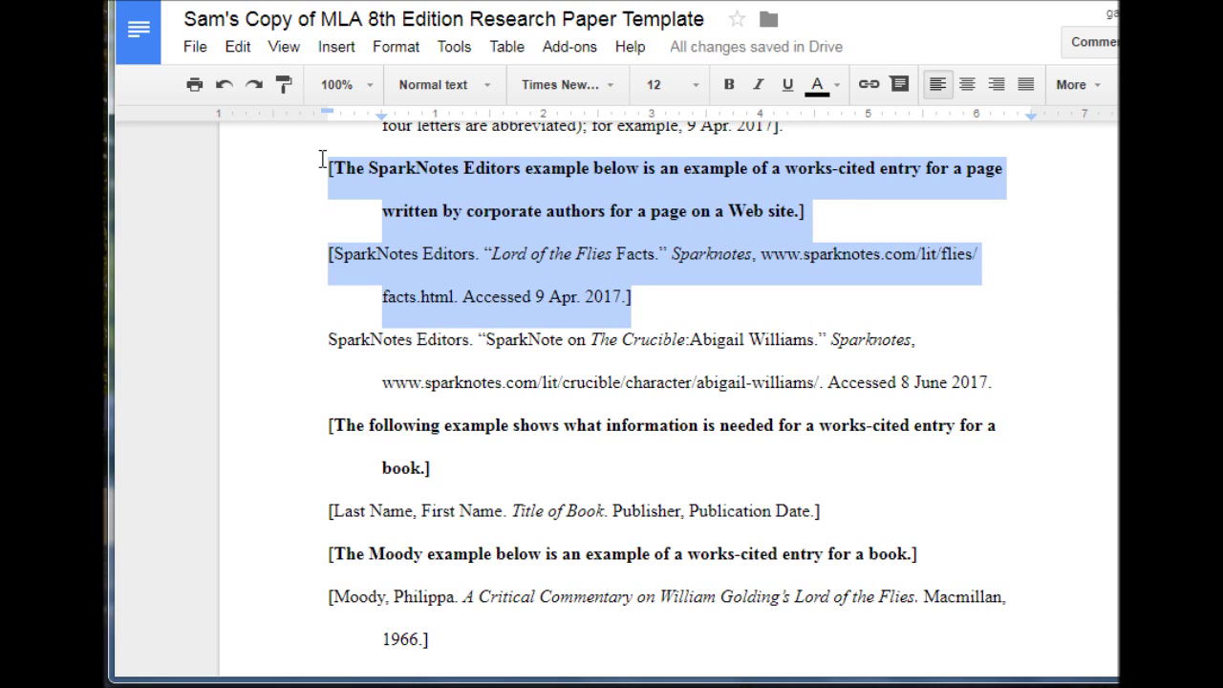
{"action": "key", "text": "BackSpace"}
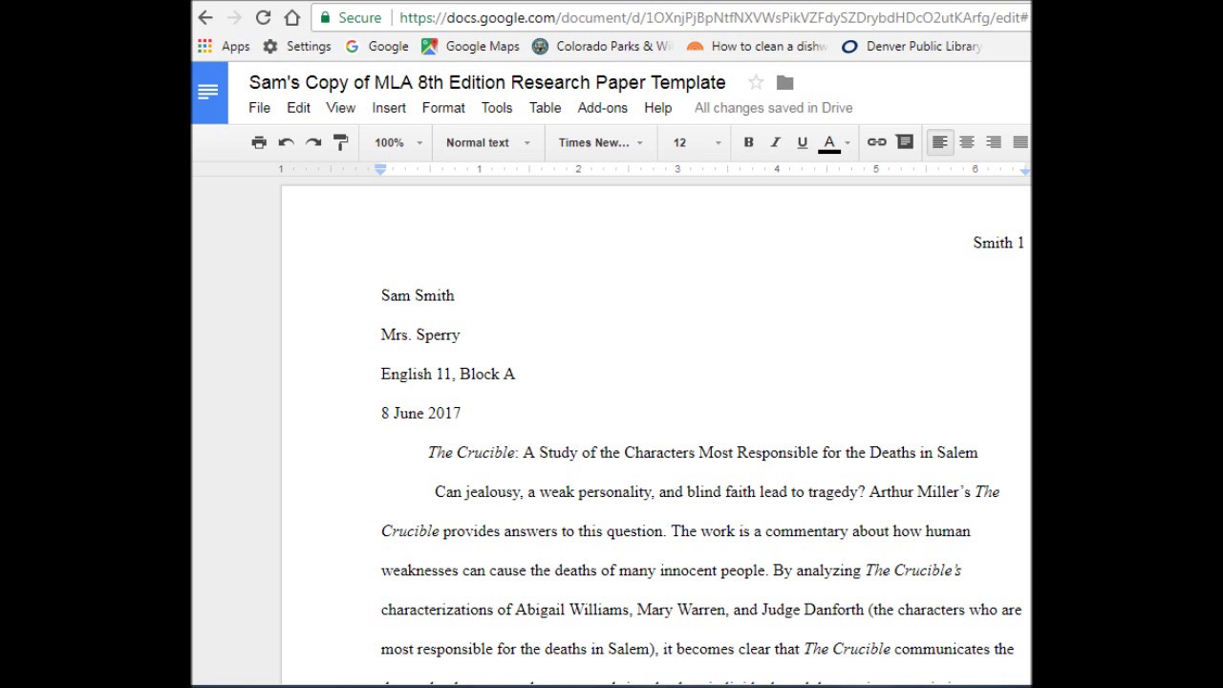
Review the completed paper from its first-page heading through to the Works Cited entries
{"action": "scroll", "coordinate": [656, 431], "scroll_direction": "down", "scroll_amount": 20}
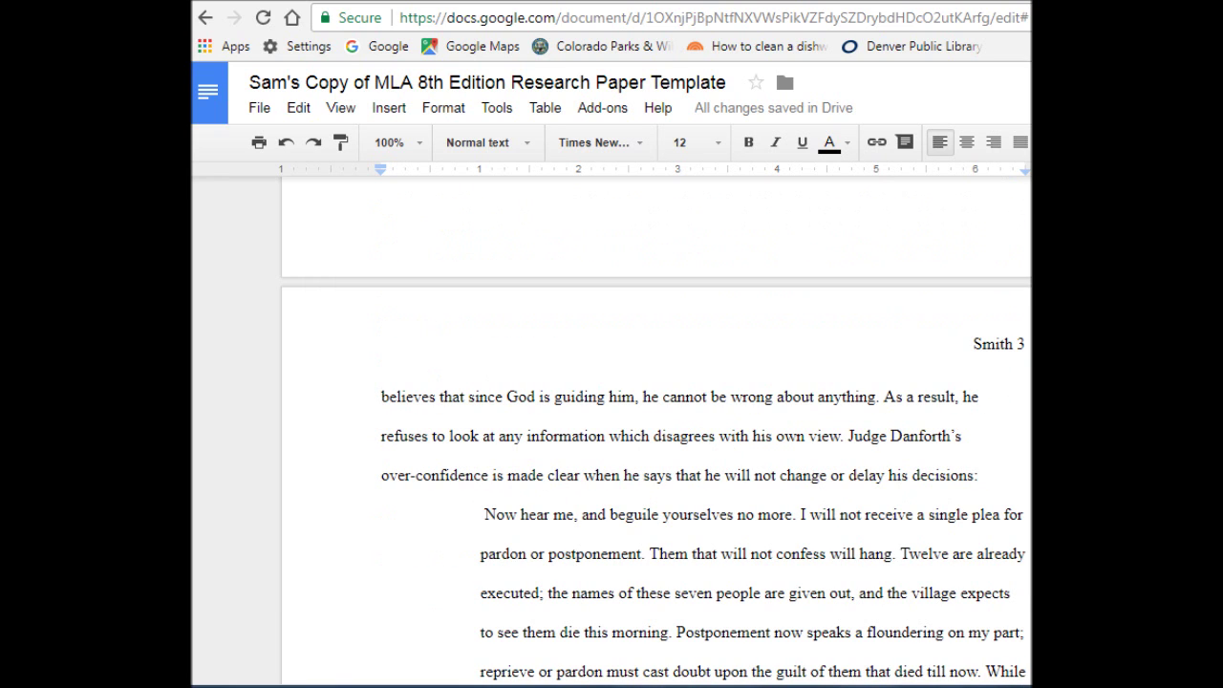
{"action": "scroll", "coordinate": [656, 430], "scroll_direction": "down", "scroll_amount": 15}
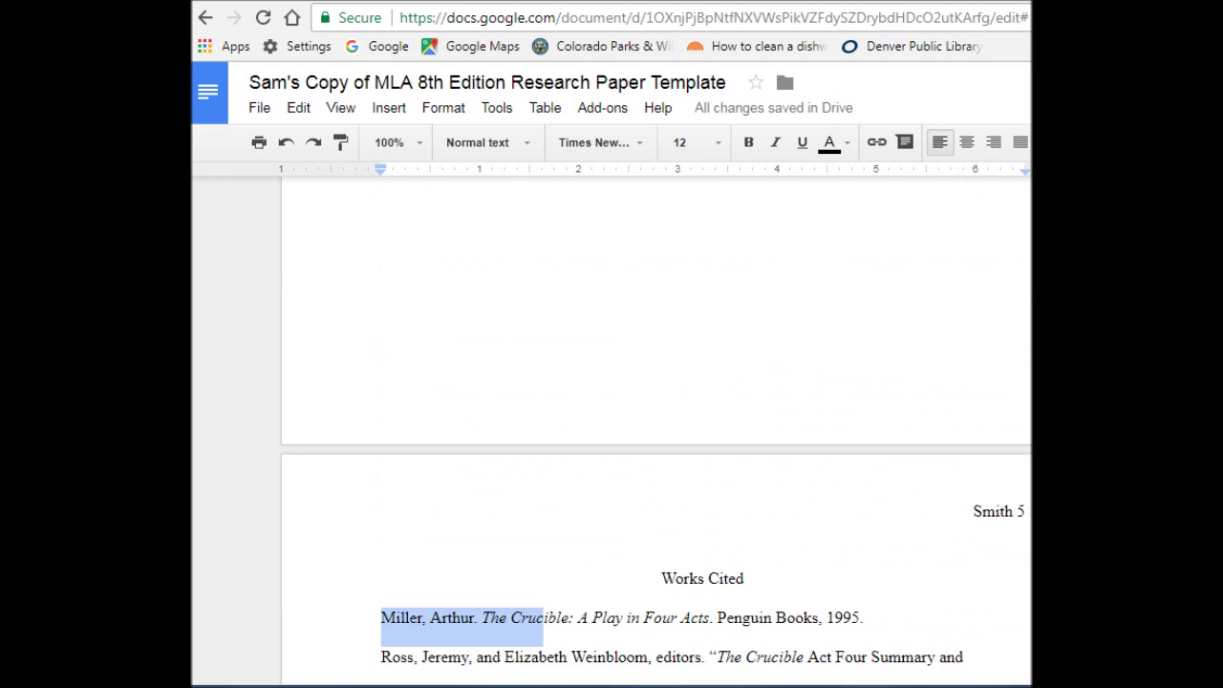
View the full Works Cited list and switch to the MLA FAQ's web page to examine its guidance on citations, paper format and book entries
{"action": "scroll", "coordinate": [656, 430], "scroll_direction": "down", "scroll_amount": 4}
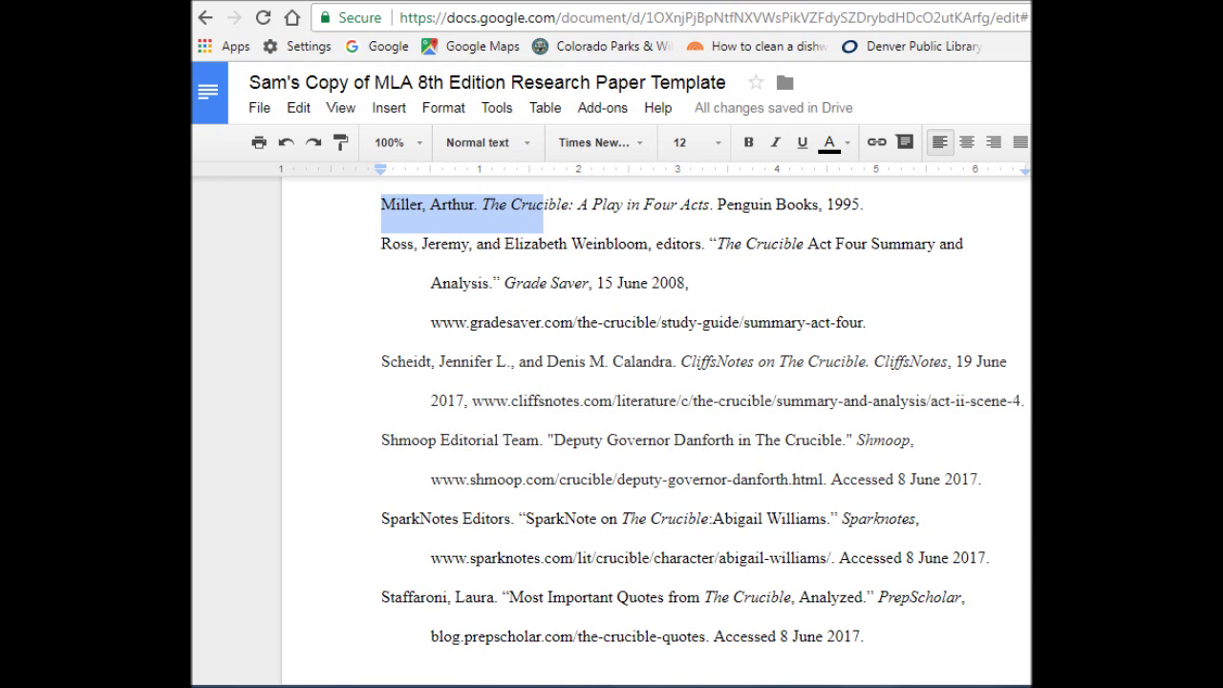
{"action": "key", "text": "ctrl+Tab"}
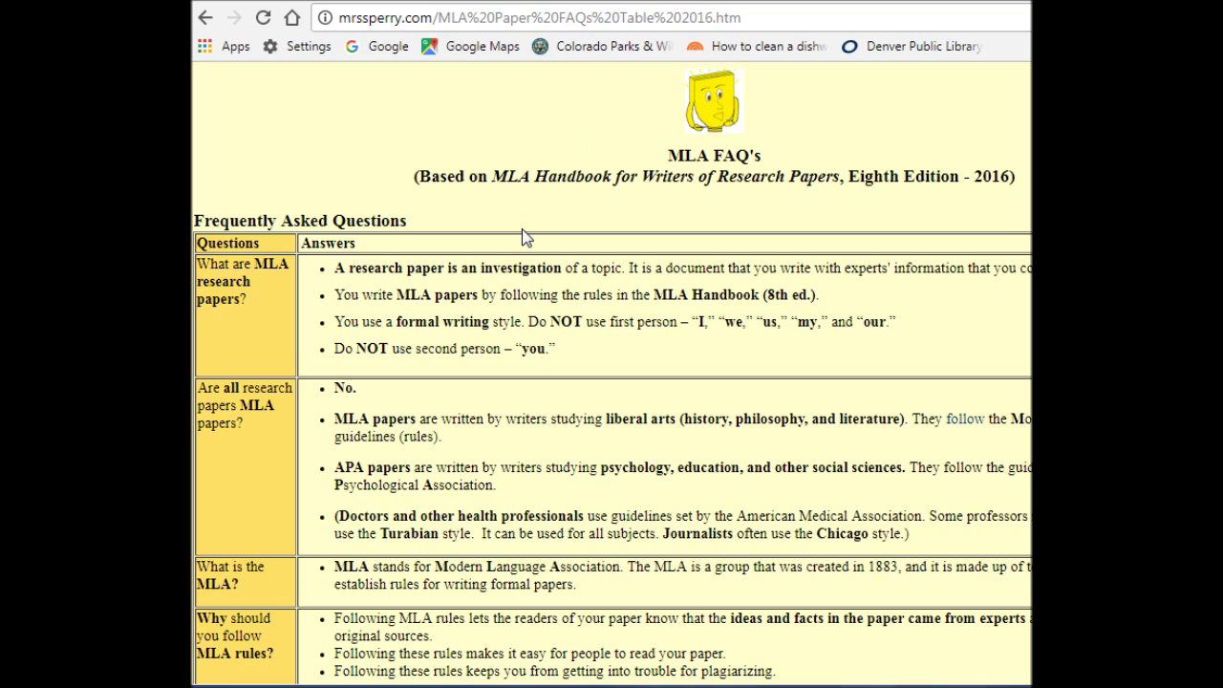
{"action": "scroll", "coordinate": [523, 238], "scroll_direction": "down", "scroll_amount": 4}
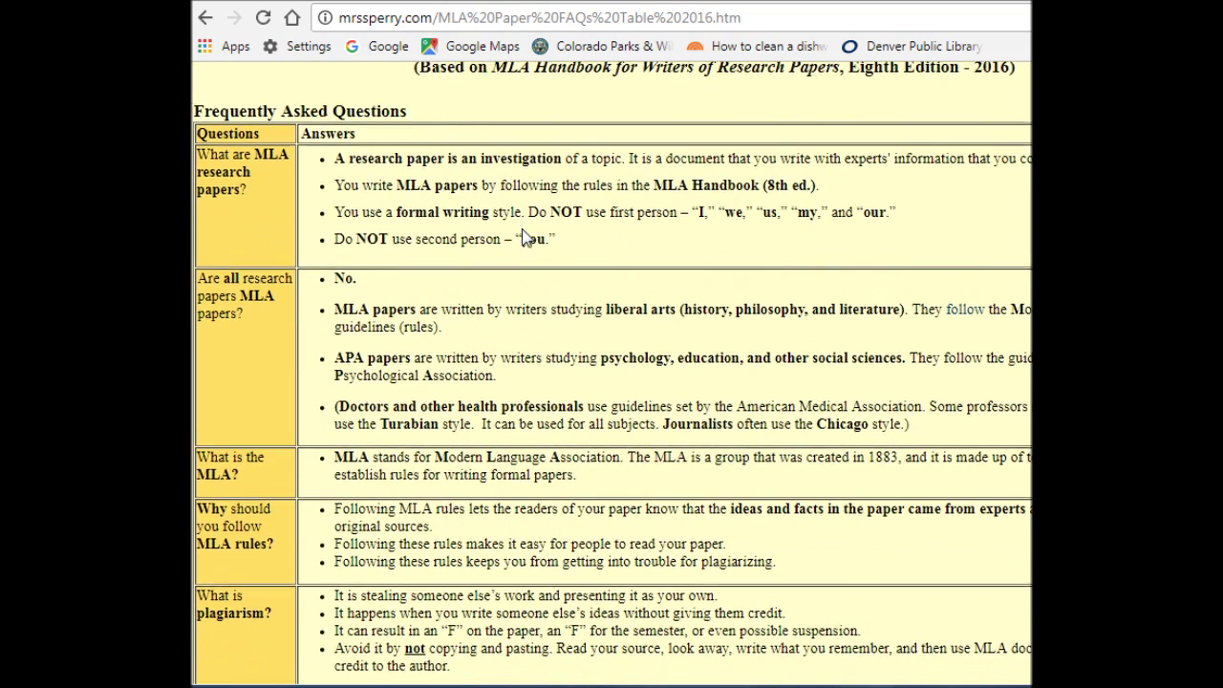
{"action": "scroll", "coordinate": [523, 238], "scroll_direction": "down", "scroll_amount": 5}
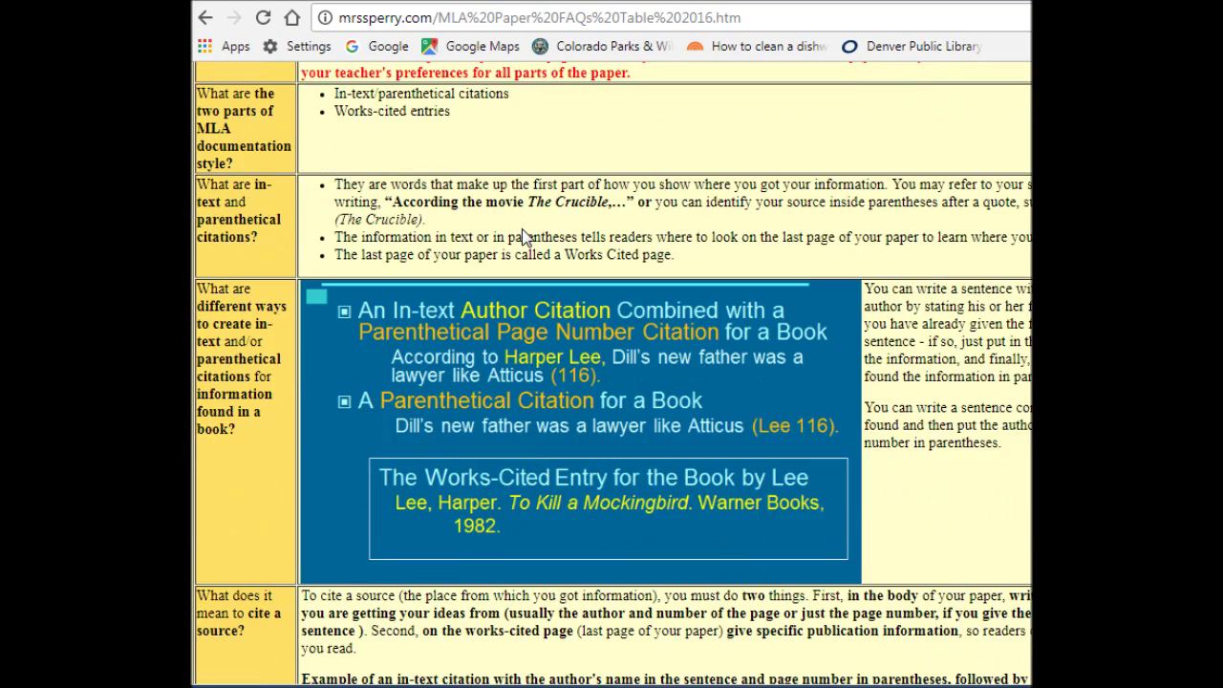
{"action": "scroll", "coordinate": [523, 238], "scroll_direction": "down", "scroll_amount": 5}
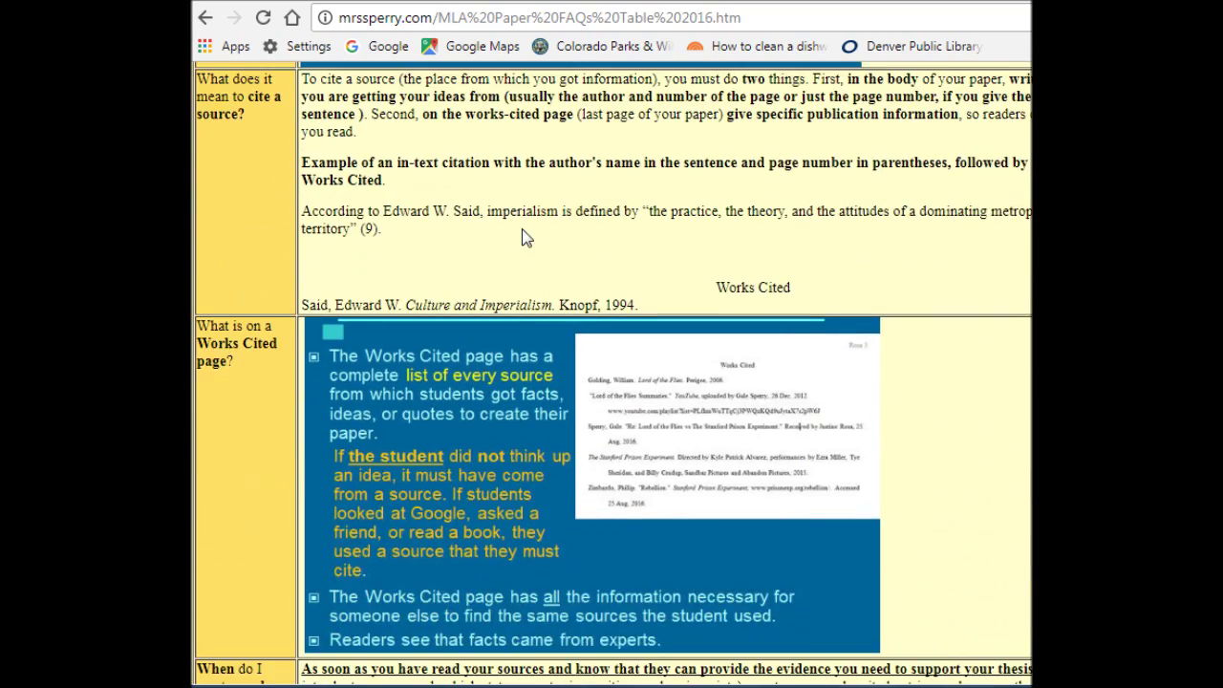
{"action": "scroll", "coordinate": [523, 238], "scroll_direction": "down", "scroll_amount": 4}
{"action": "scroll", "coordinate": [523, 238], "scroll_direction": "down", "scroll_amount": 5}
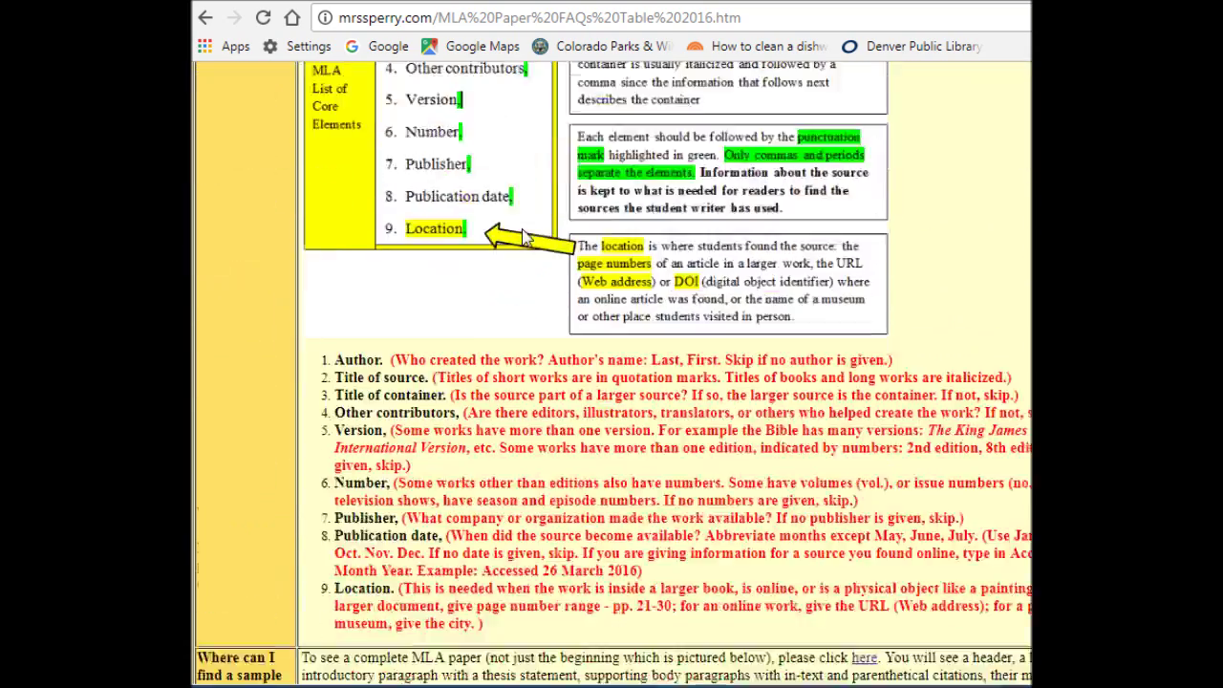
{"action": "scroll", "coordinate": [523, 238], "scroll_direction": "down", "scroll_amount": 6}
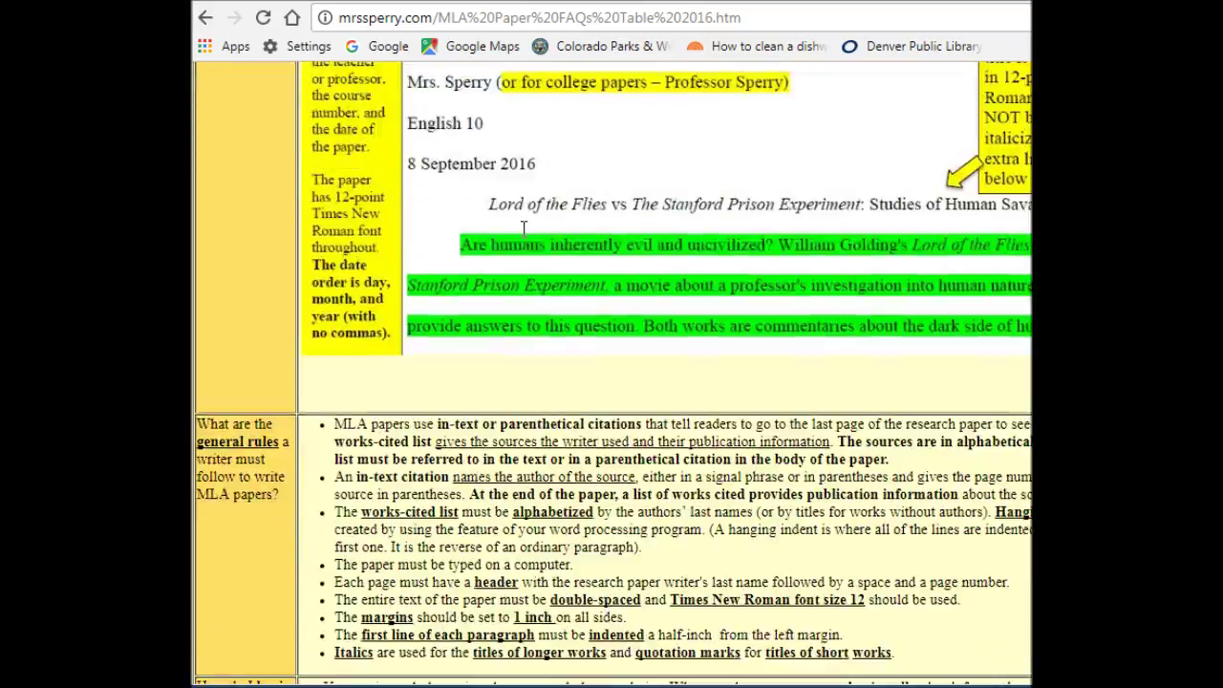
{"action": "scroll", "coordinate": [522, 238], "scroll_direction": "down", "scroll_amount": 13}
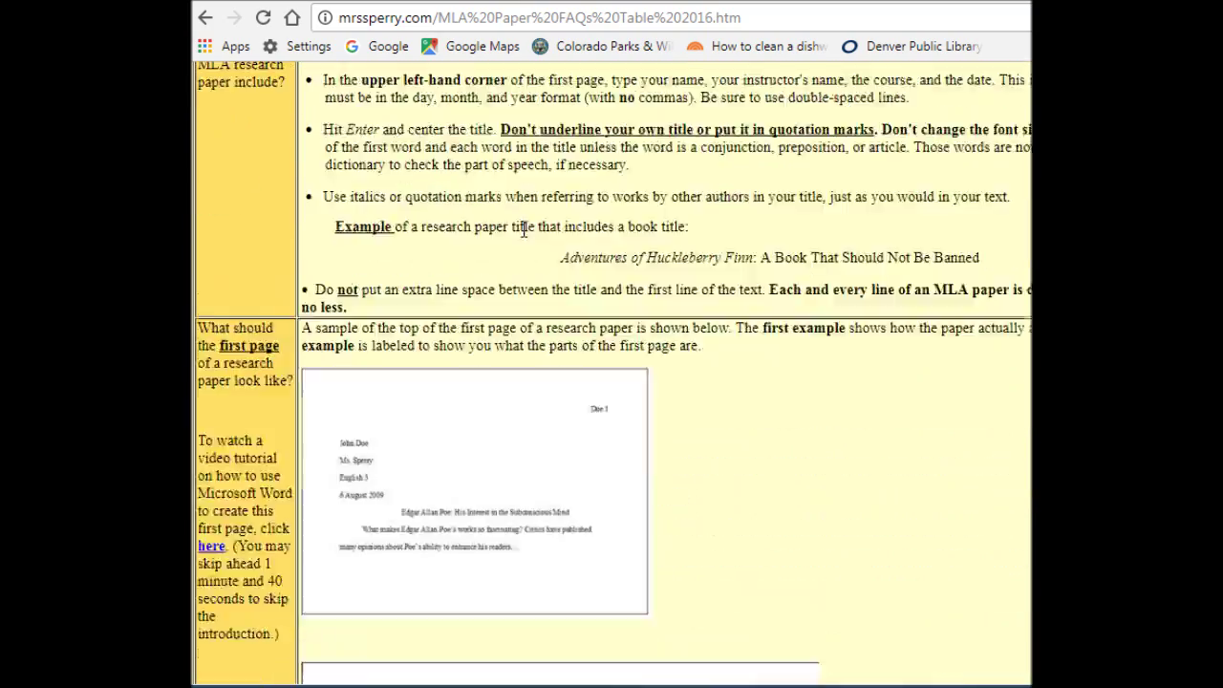
{"action": "scroll", "coordinate": [524, 229], "scroll_direction": "down", "scroll_amount": 12}
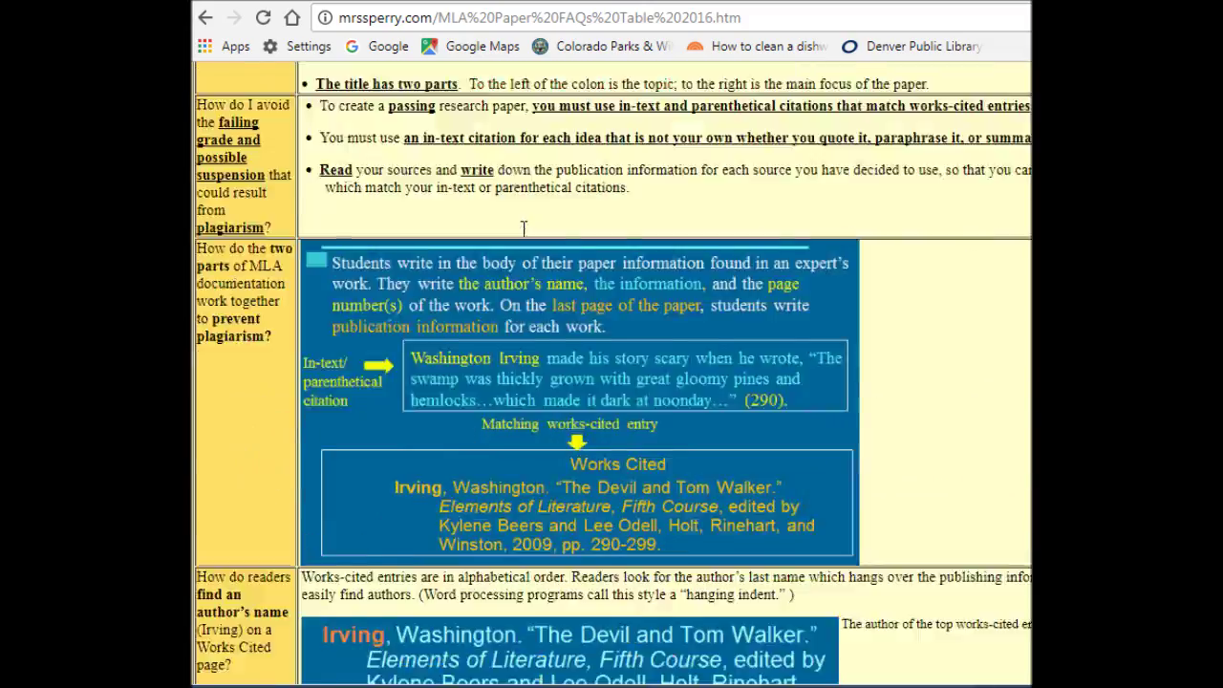
{"action": "scroll", "coordinate": [524, 229], "scroll_direction": "down", "scroll_amount": 7}
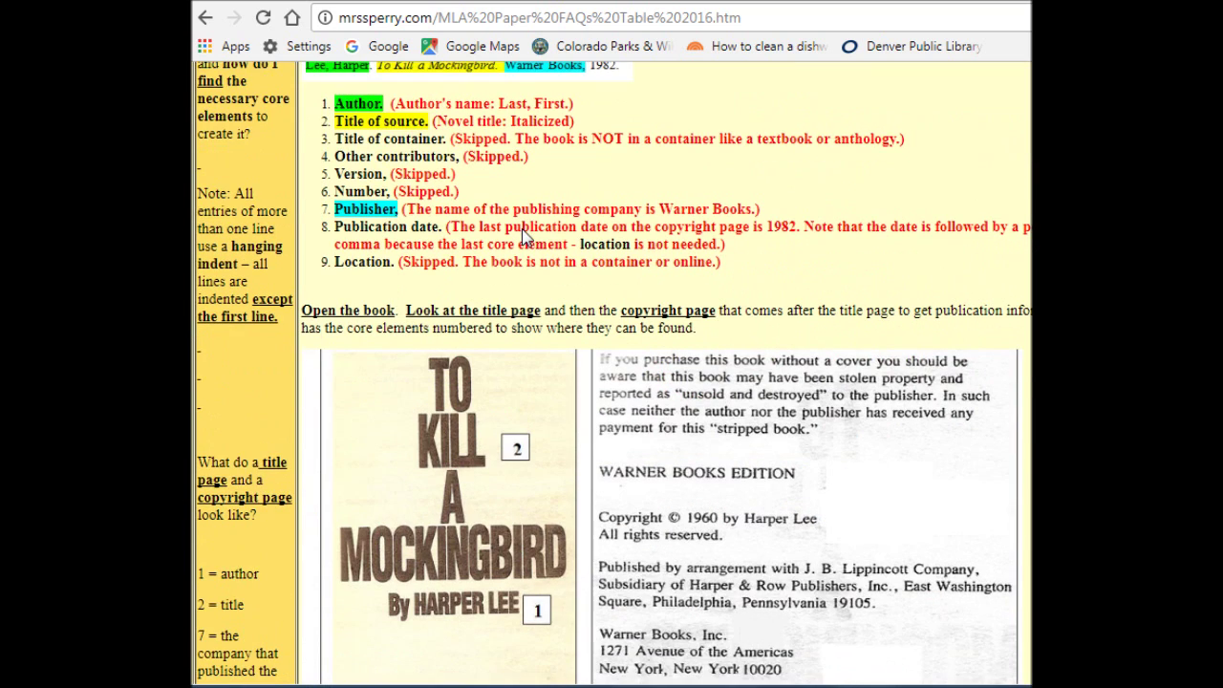
{"action": "scroll", "coordinate": [524, 229], "scroll_direction": "down", "scroll_amount": 1}
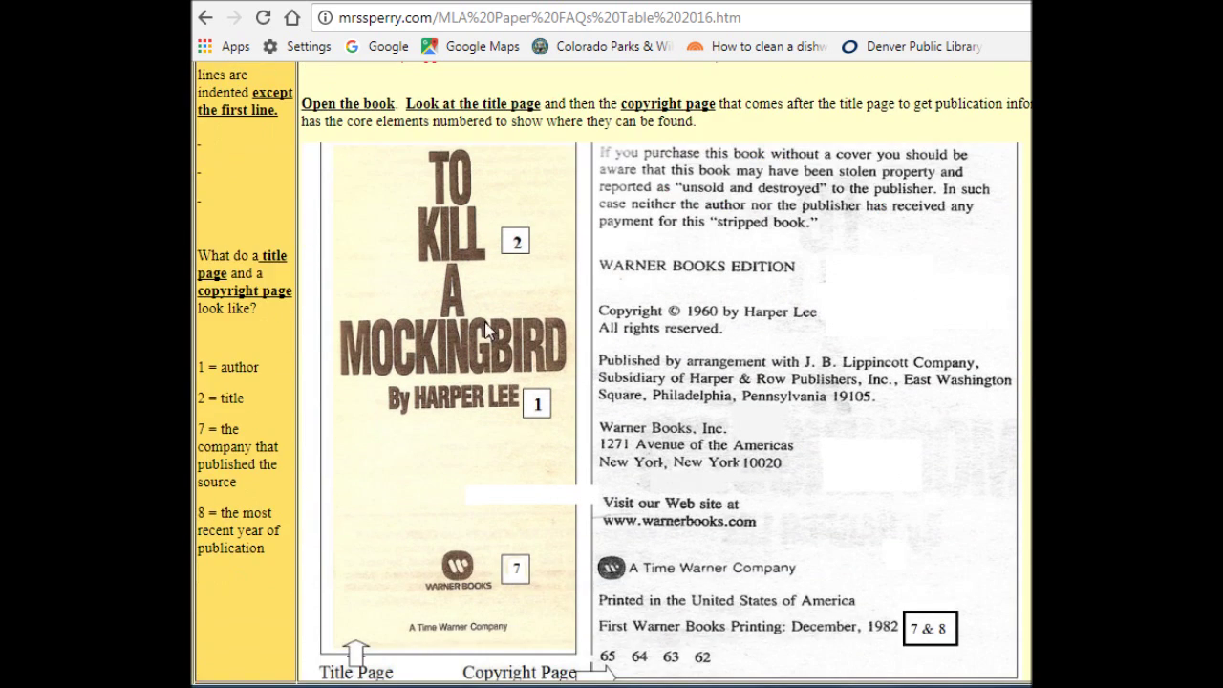